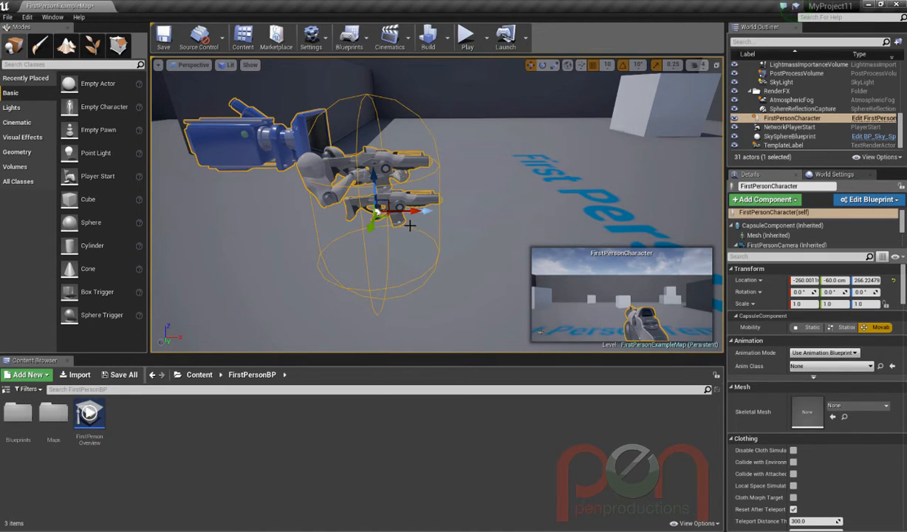
- Play the first-person level to check the crosshair and weapon, and stop the preview
click(467, 37)
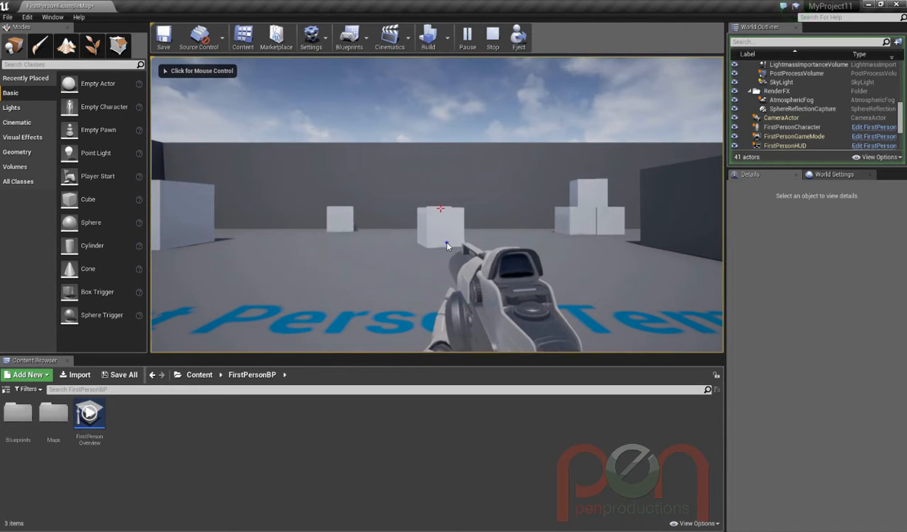
click(446, 251)
click(435, 271)
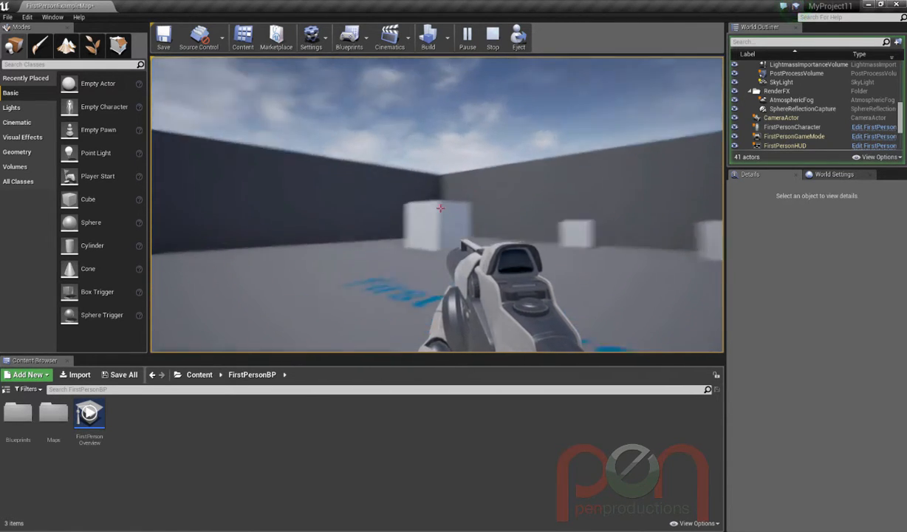
key(Escape)
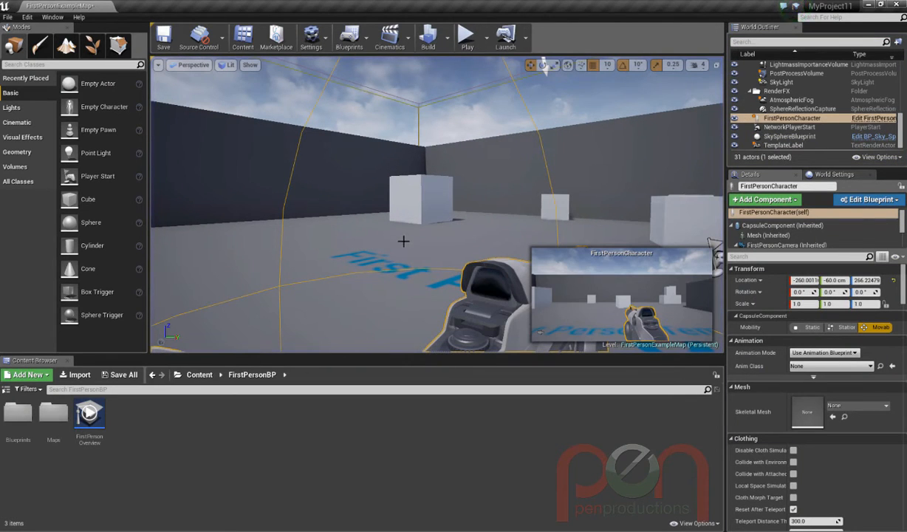
scroll(425, 235, down, 6)
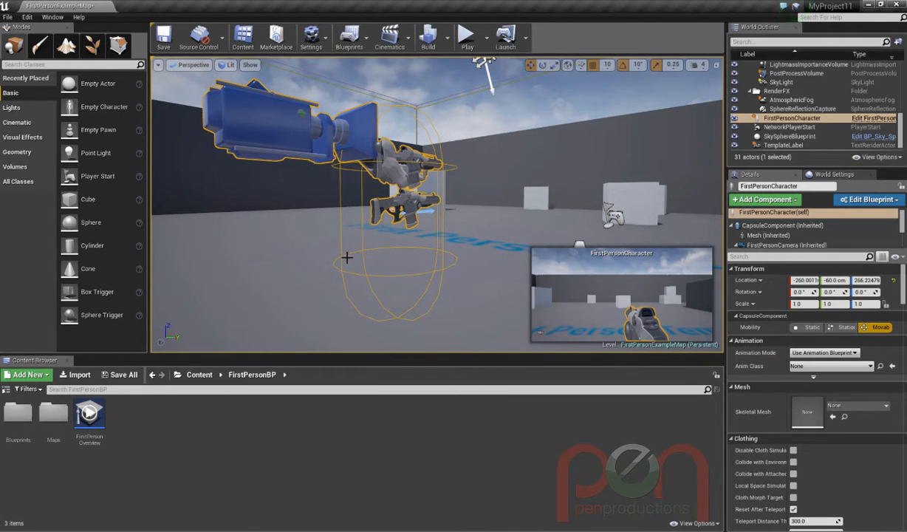
- Open the FirstPersonHUD blueprint from the FirstPersonBP Blueprints folder
double_click(19, 411)
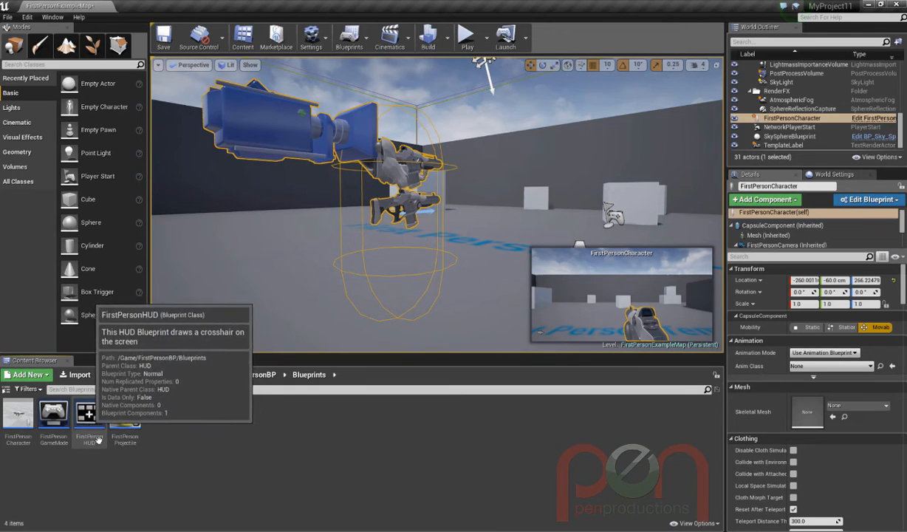
click(89, 414)
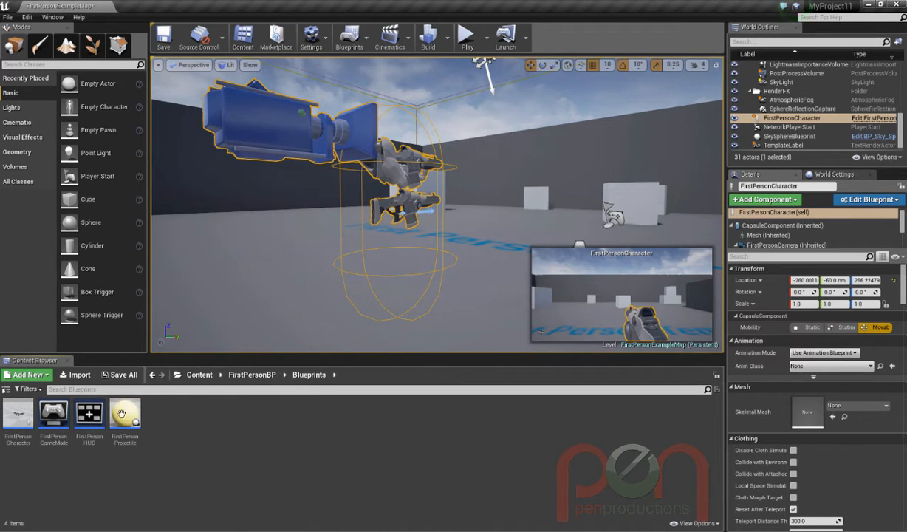
click(88, 414)
double_click(88, 413)
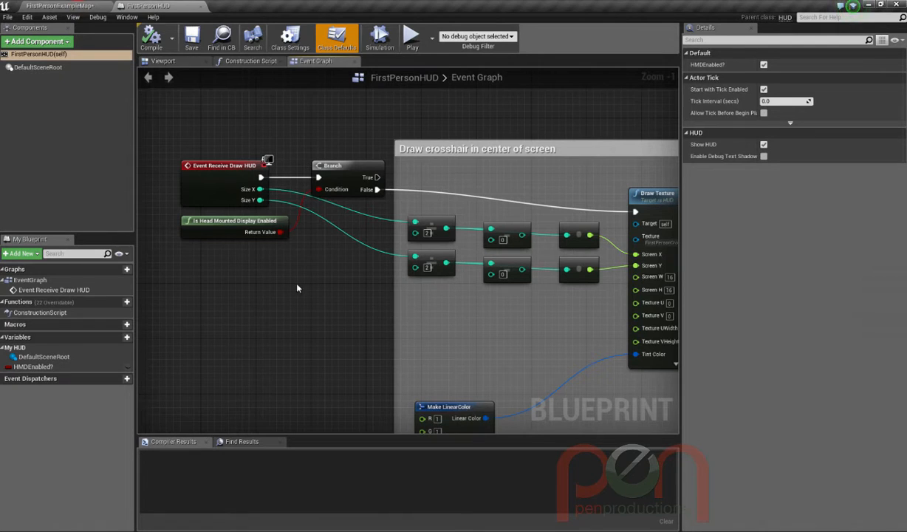
- Break all links of the Event Receive Draw HUD node in the HUD's Event Graph
scroll(285, 273, up, 1)
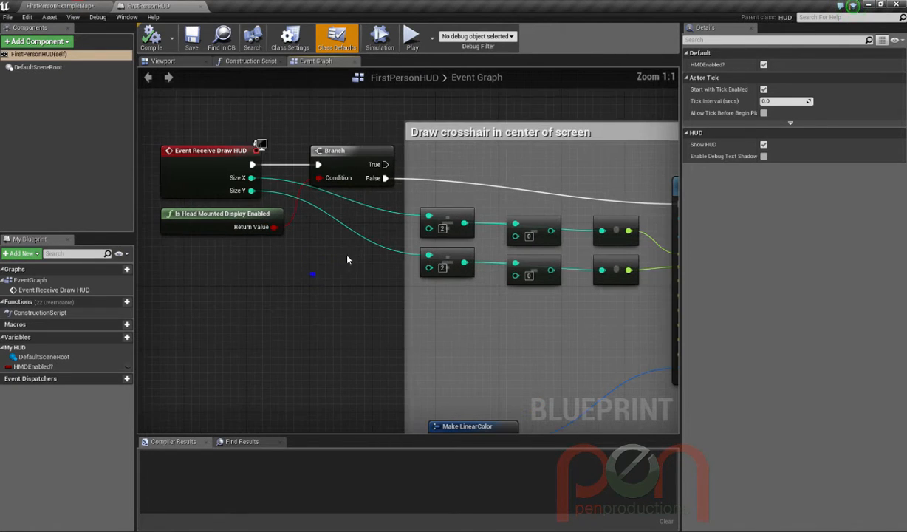
scroll(344, 265, down, 5)
scroll(335, 303, up, 2)
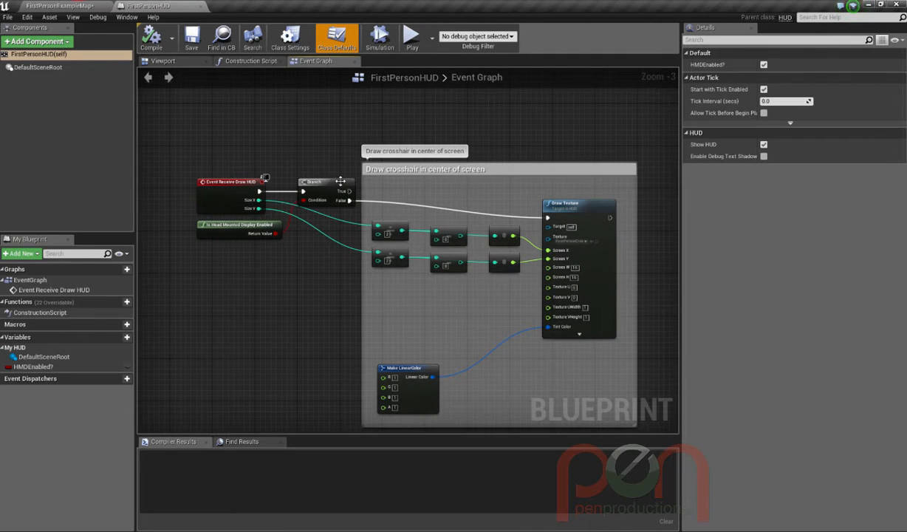
click(229, 196)
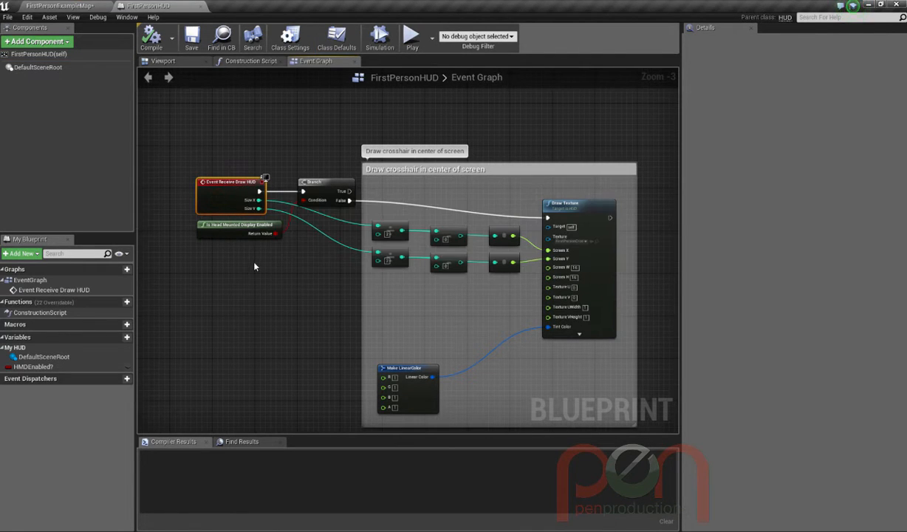
right_click(219, 195)
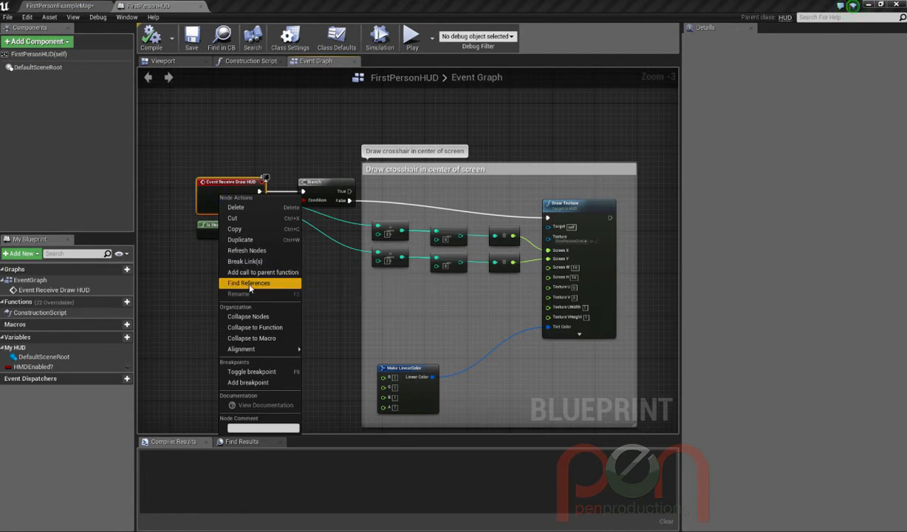
click(248, 261)
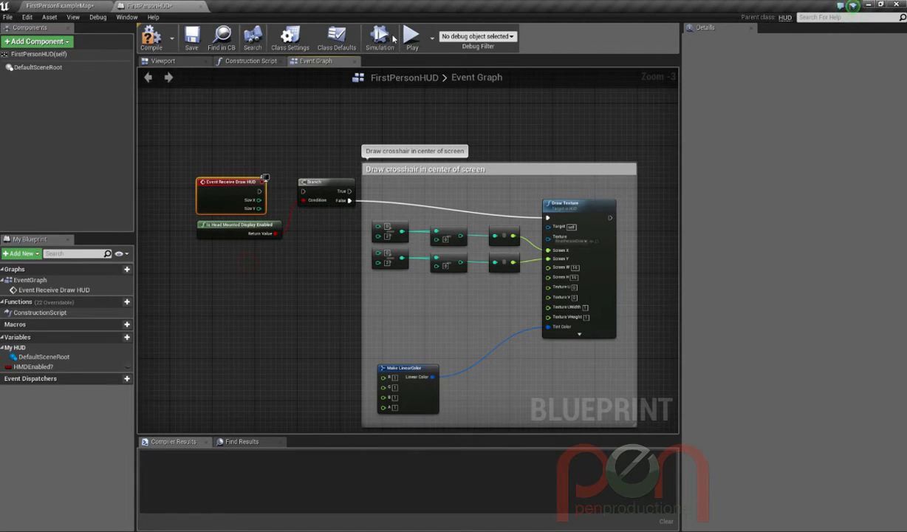
- Compile and save the FirstPersonHUD blueprint and test it in a game preview
click(150, 43)
click(190, 44)
click(411, 37)
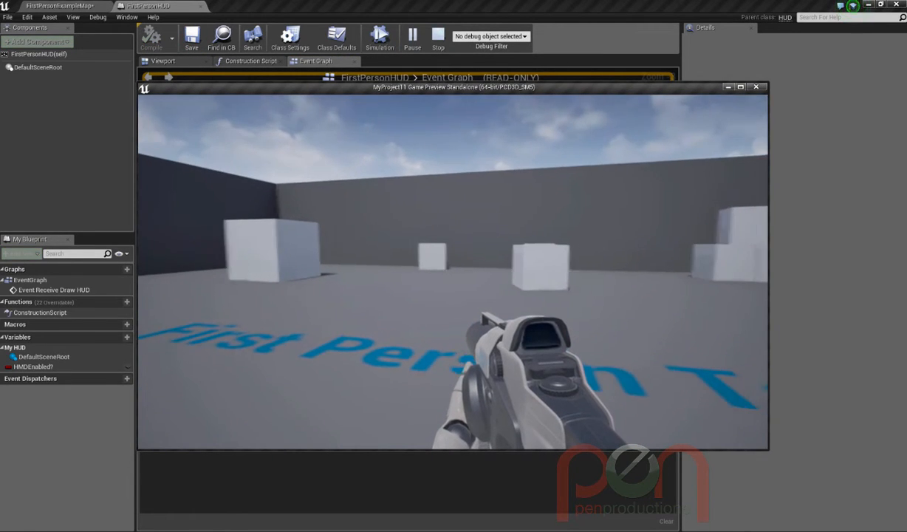
key(Escape)
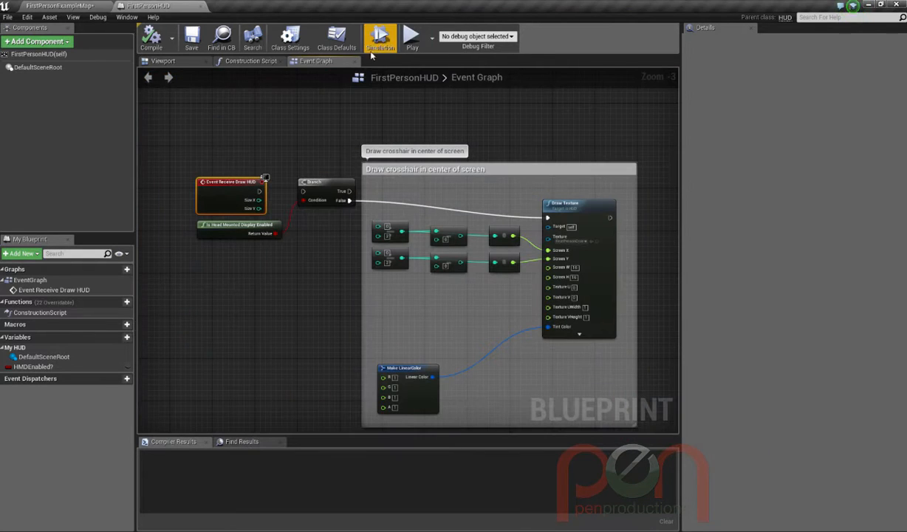
- Return to the FirstPersonExampleMap level and switch to 3ds Max to view the flashlight model
click(62, 5)
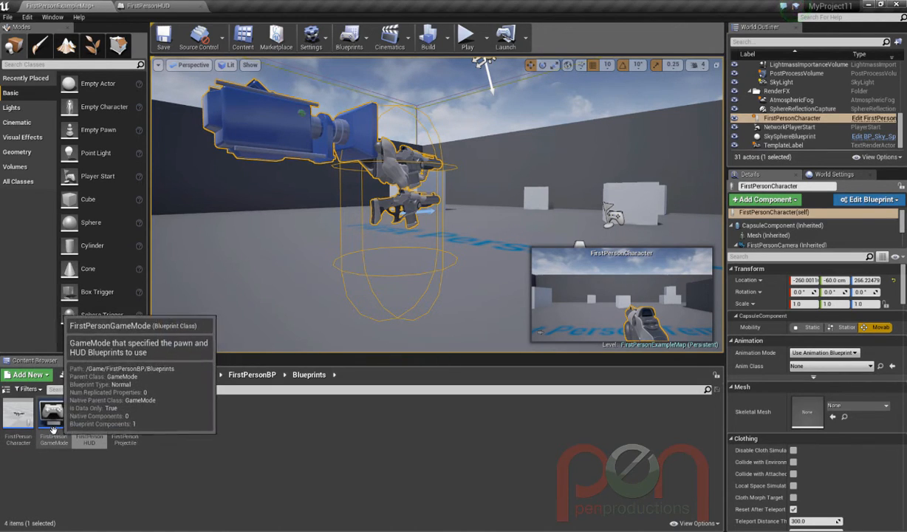
mouse_move(135, 419)
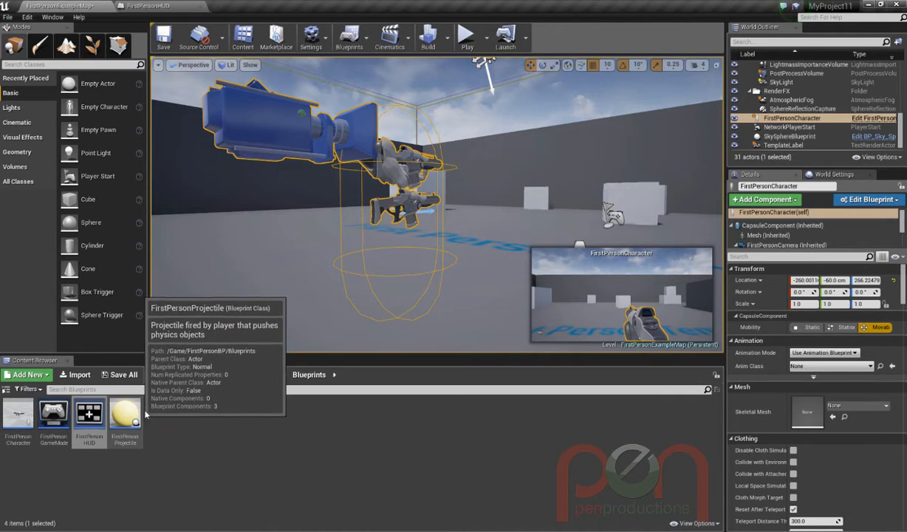
key(alt+Tab)
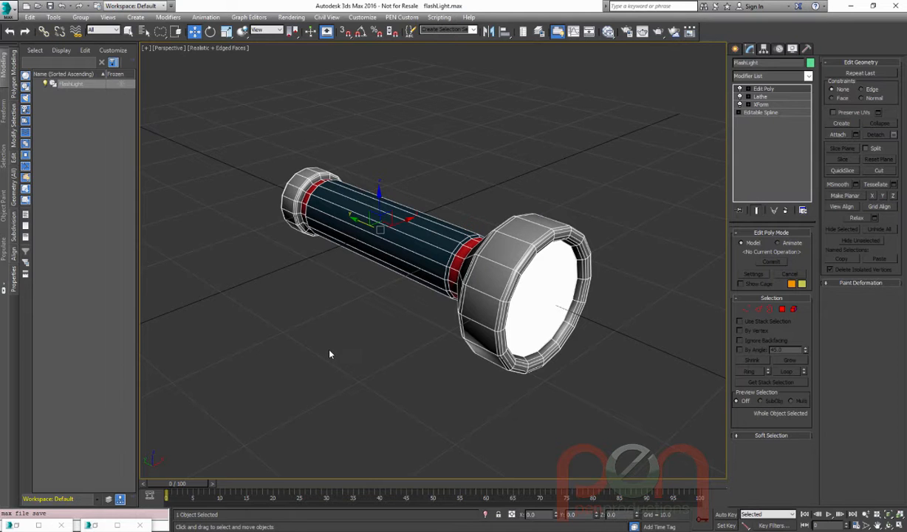
right_click(408, 305)
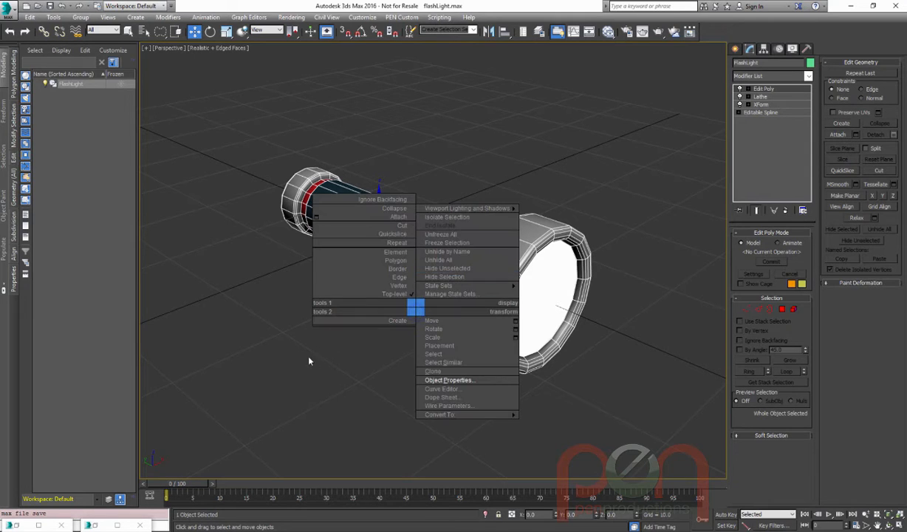
click(374, 305)
alt+middle_drag(374, 304, 327, 300)
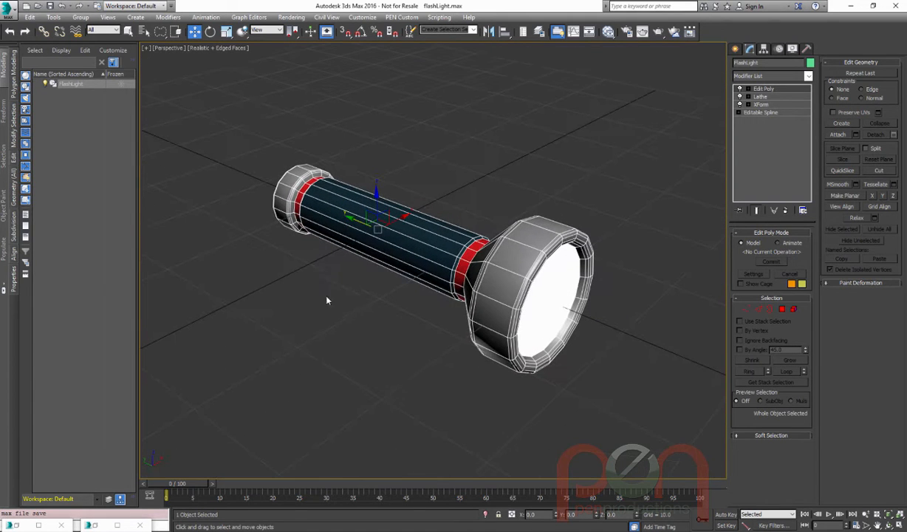
- Export the selected flashlight as FBX, replacing flashlight.FBX in the bin folder and keeping the current export options
click(9, 9)
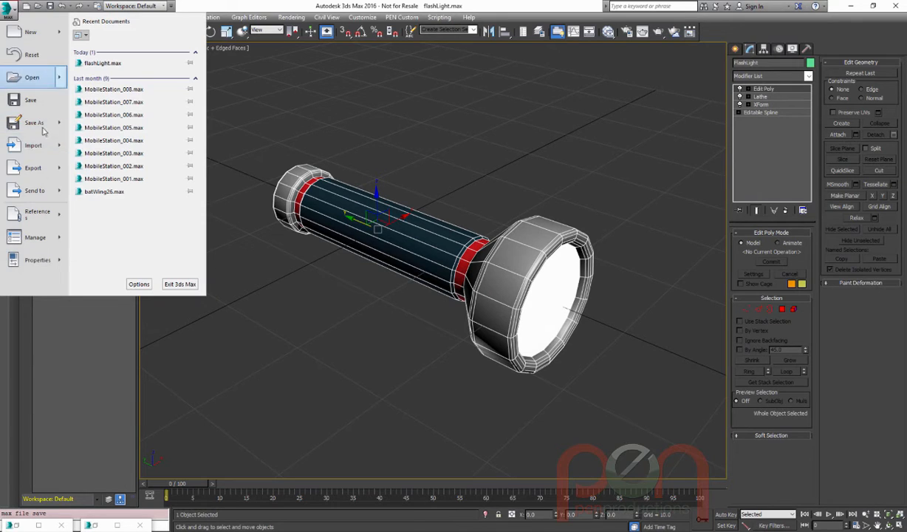
mouse_move(66, 167)
click(118, 82)
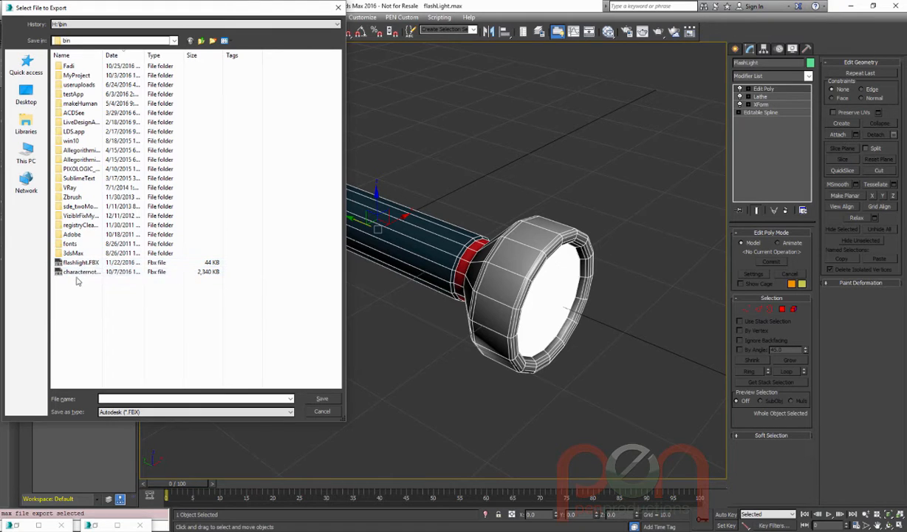
click(77, 263)
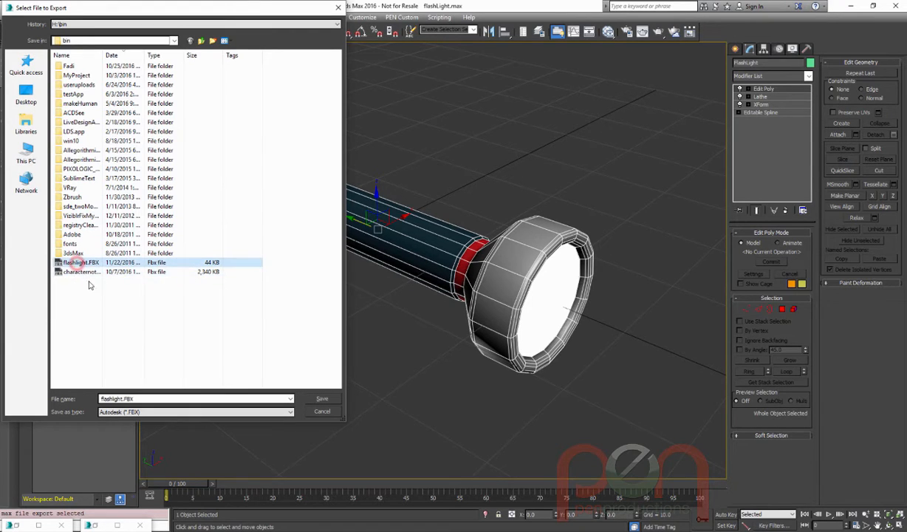
click(322, 399)
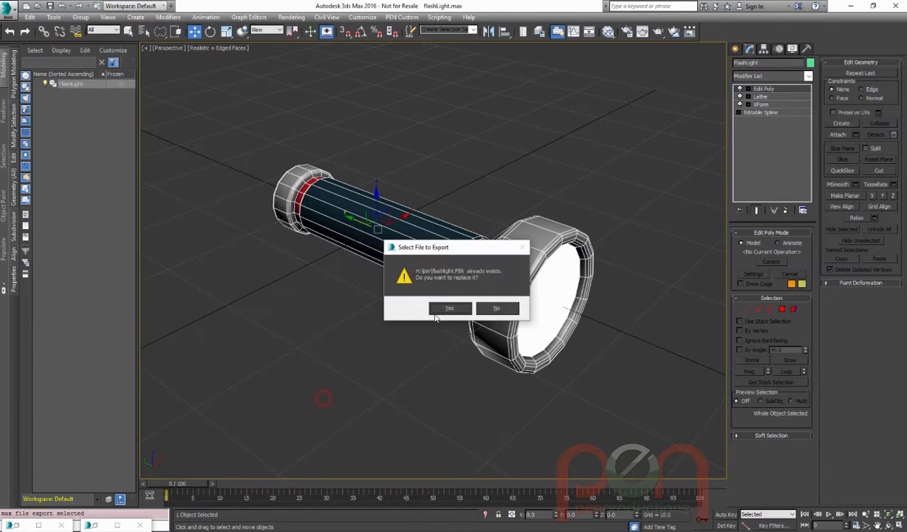
click(434, 304)
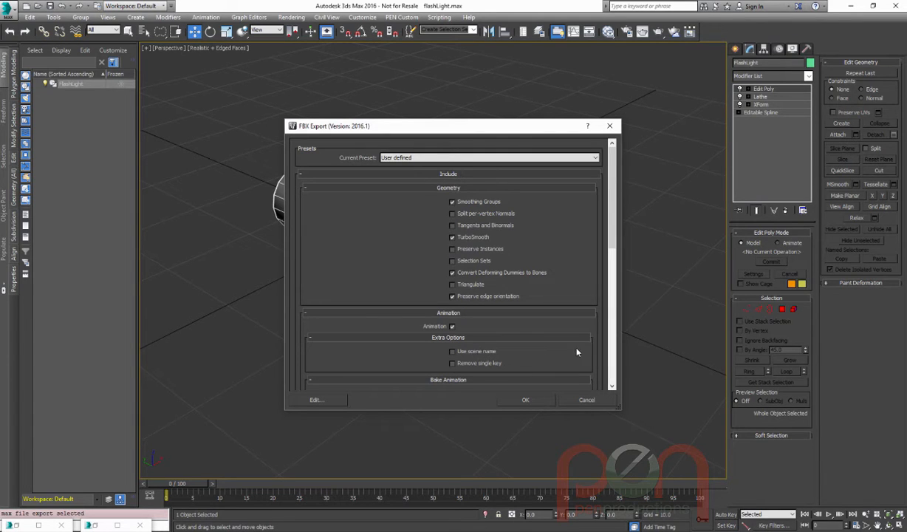
click(529, 400)
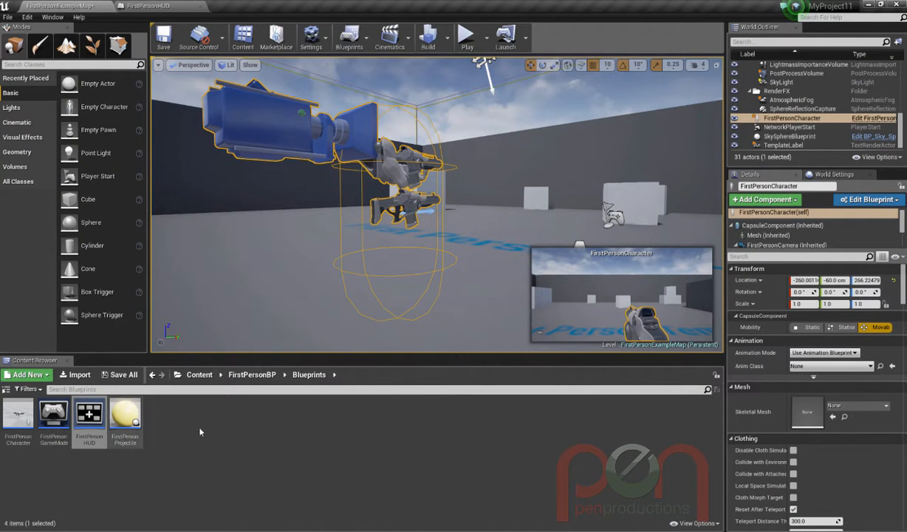
- Look through the FirstPersonBP and Geometry > Meshes content folders in Unreal Editor for a place to import the flashlight
click(199, 375)
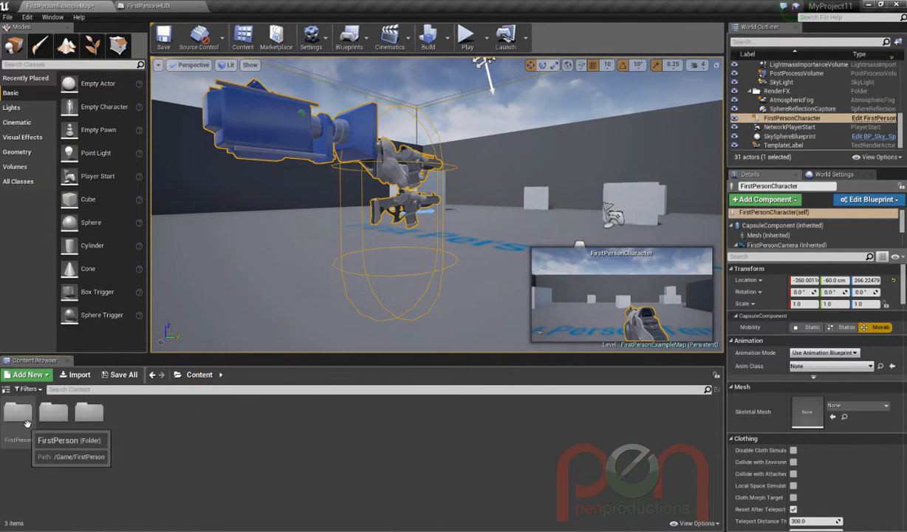
double_click(54, 416)
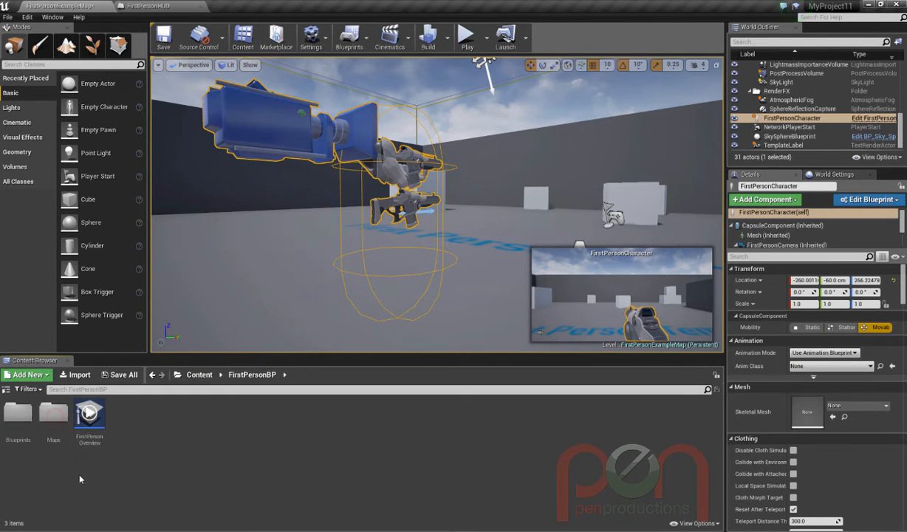
click(197, 375)
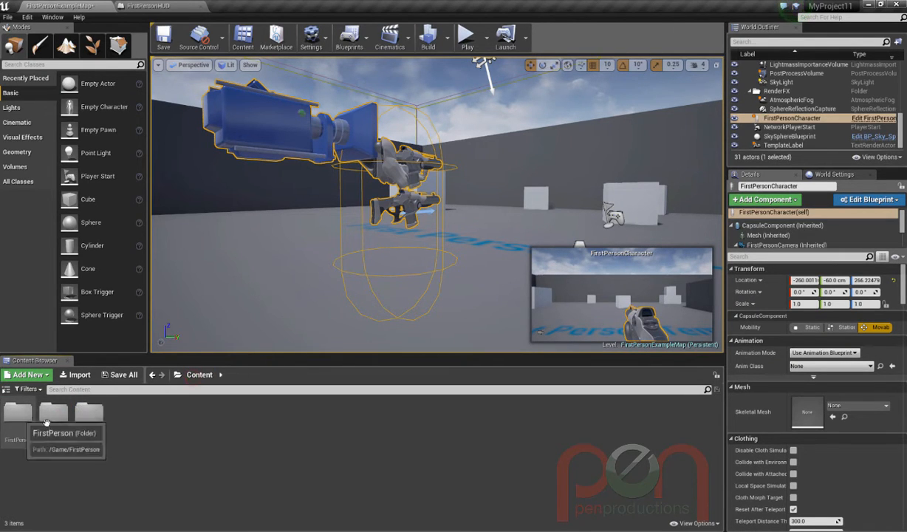
double_click(89, 415)
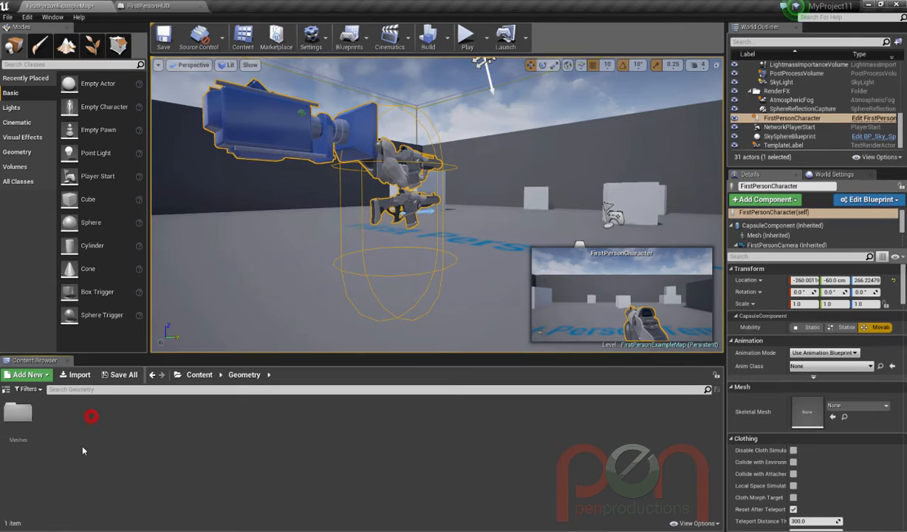
double_click(17, 414)
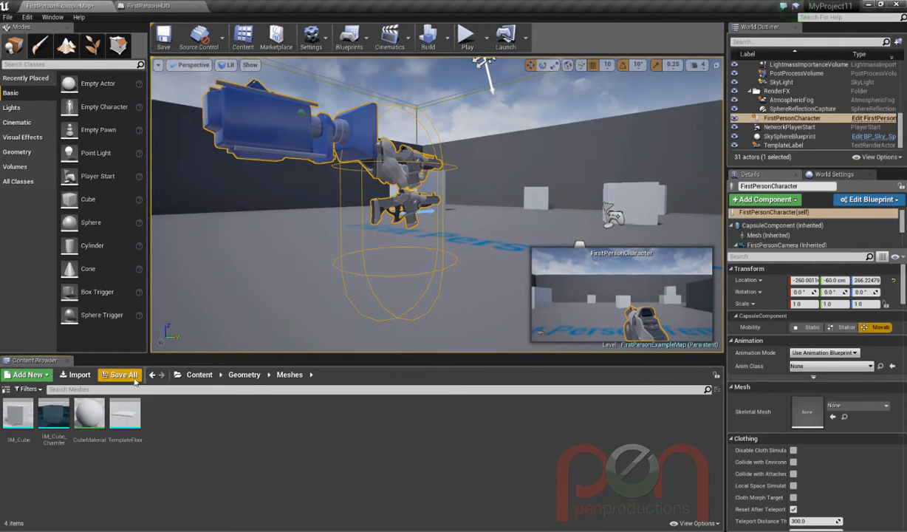
- Check the FirstPerson Meshes folder and open the FirstPerson > Character > Mesh content folder
click(200, 374)
double_click(17, 413)
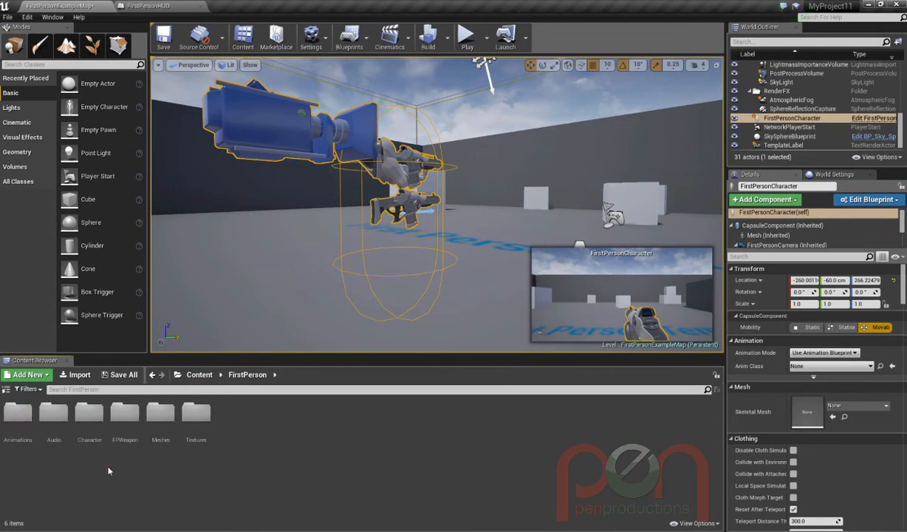
double_click(160, 415)
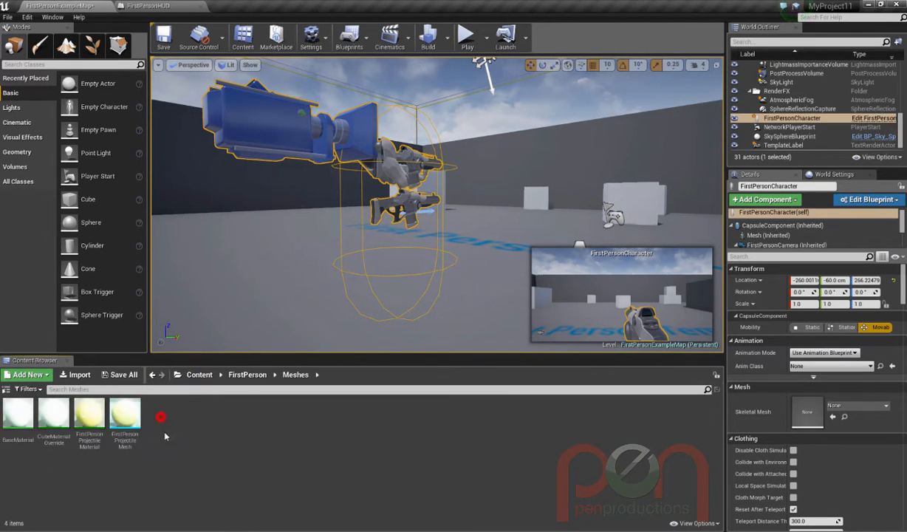
click(245, 375)
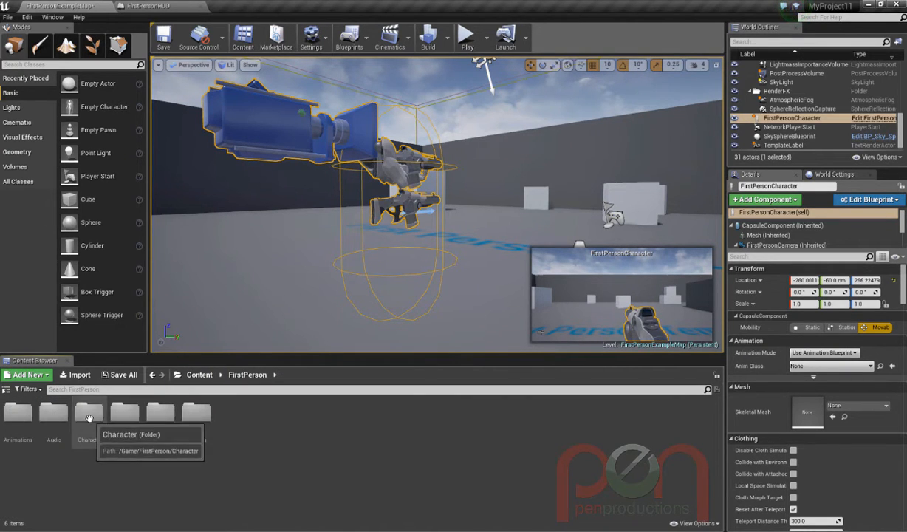
double_click(90, 416)
double_click(45, 412)
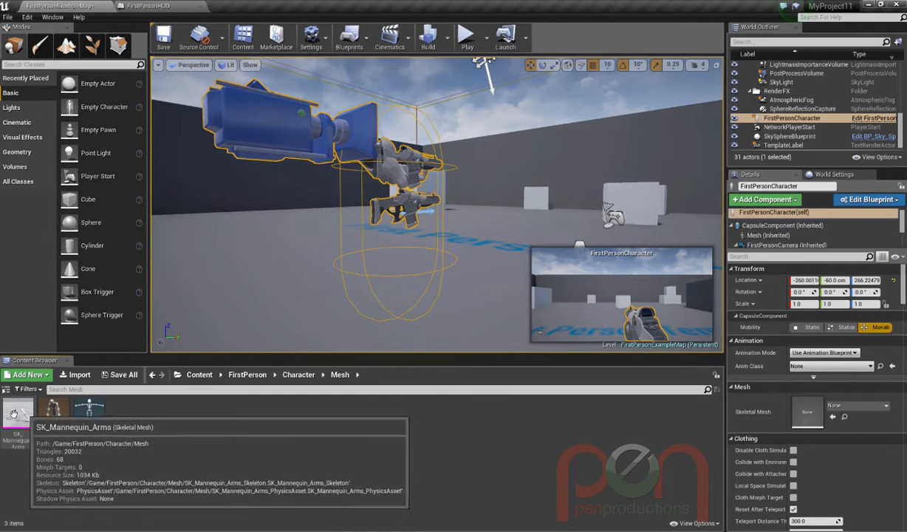
- Import the flashlight FBX from the H: drive's bin folder into the Mesh folder as a Skeletal Mesh, then clear and close the import log
click(79, 375)
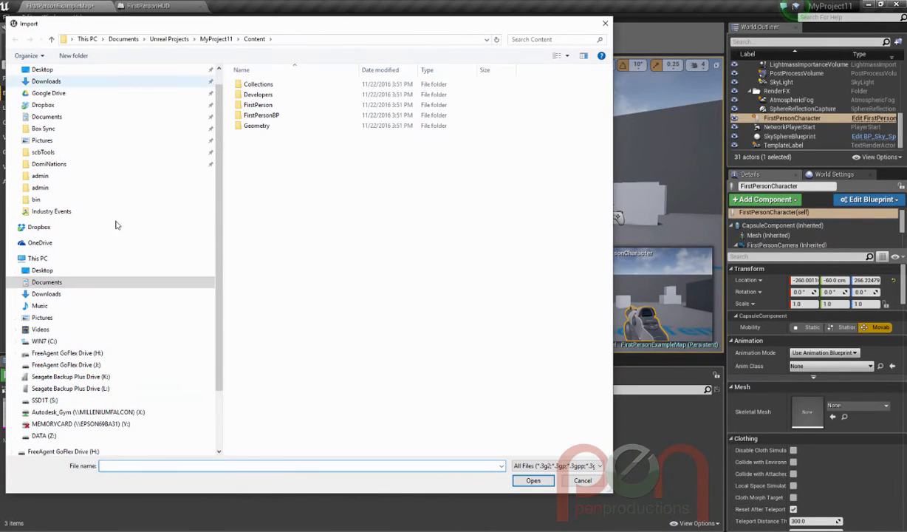
click(57, 352)
double_click(244, 95)
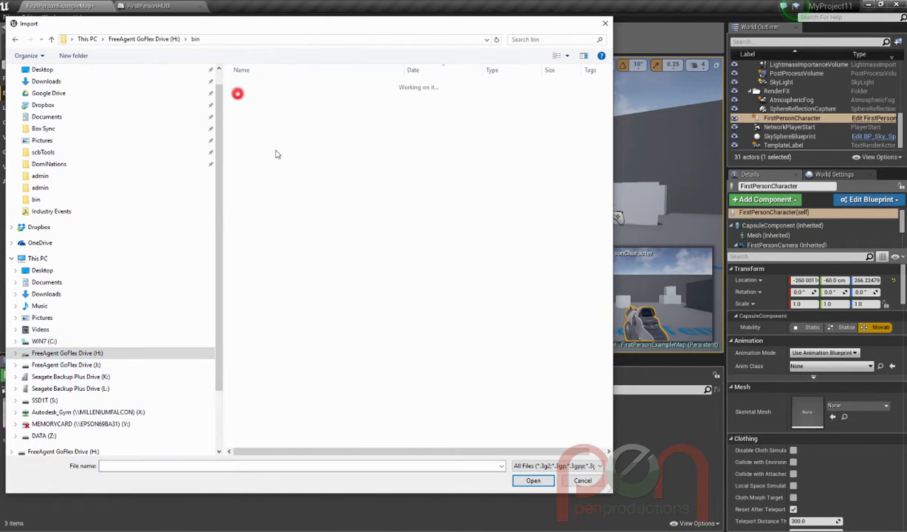
click(251, 301)
double_click(244, 303)
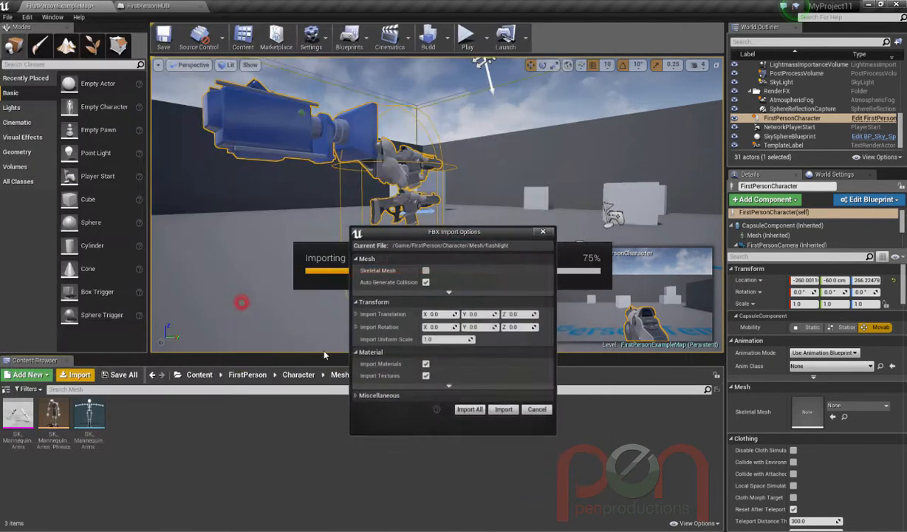
click(426, 272)
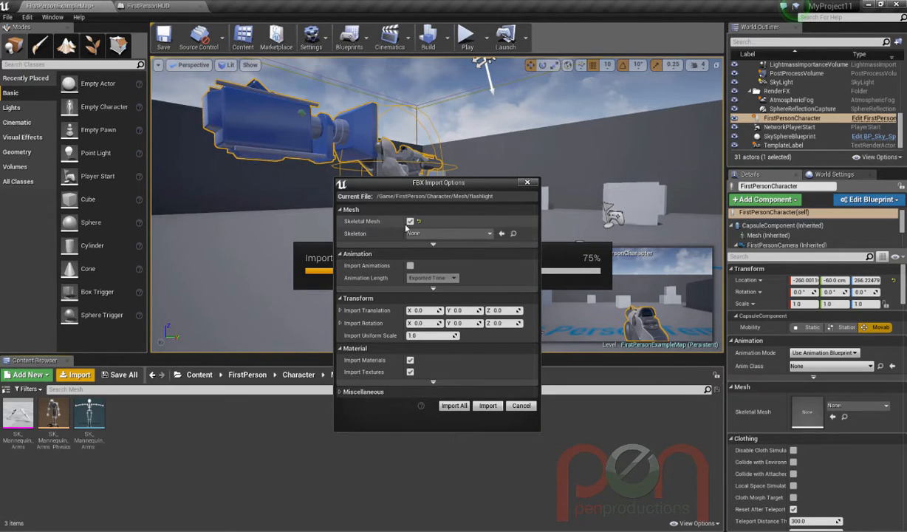
click(488, 406)
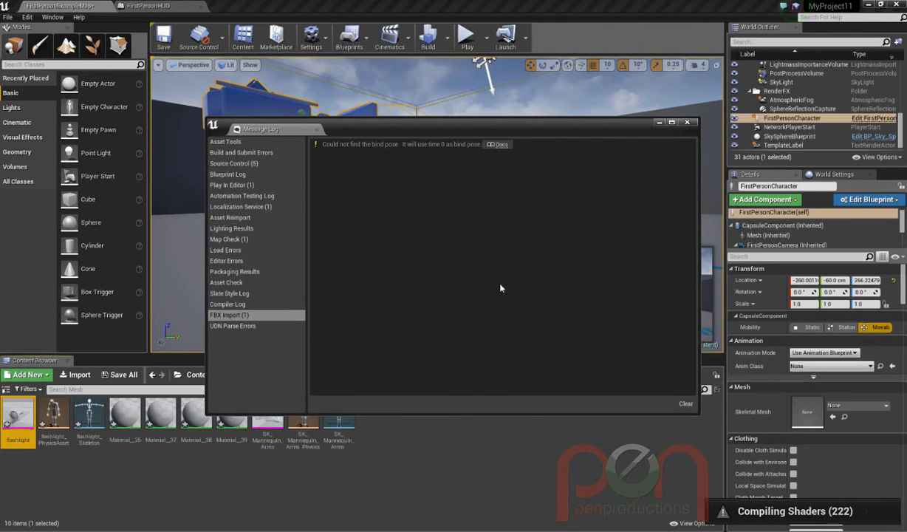
click(685, 404)
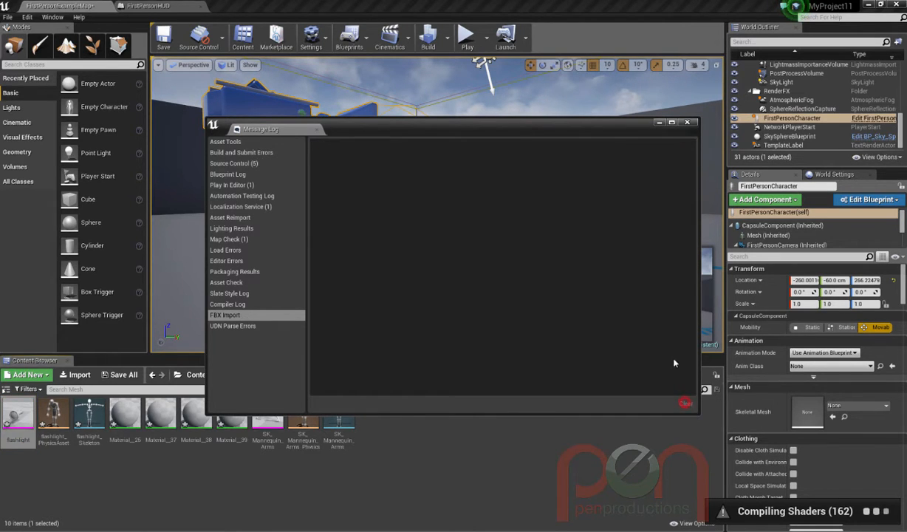
click(690, 123)
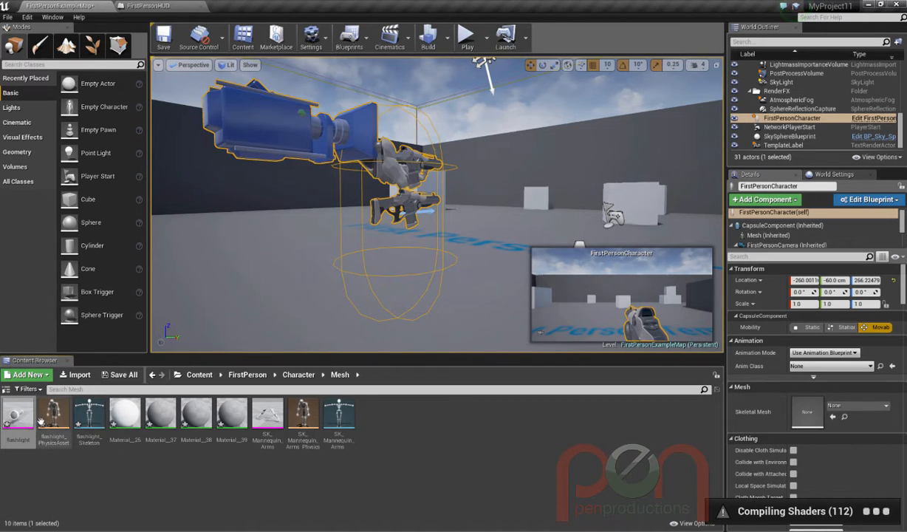
- Open the FirstPersonCharacter blueprint from the FirstPersonBP > Blueprints folder and show its 3D viewport
click(17, 419)
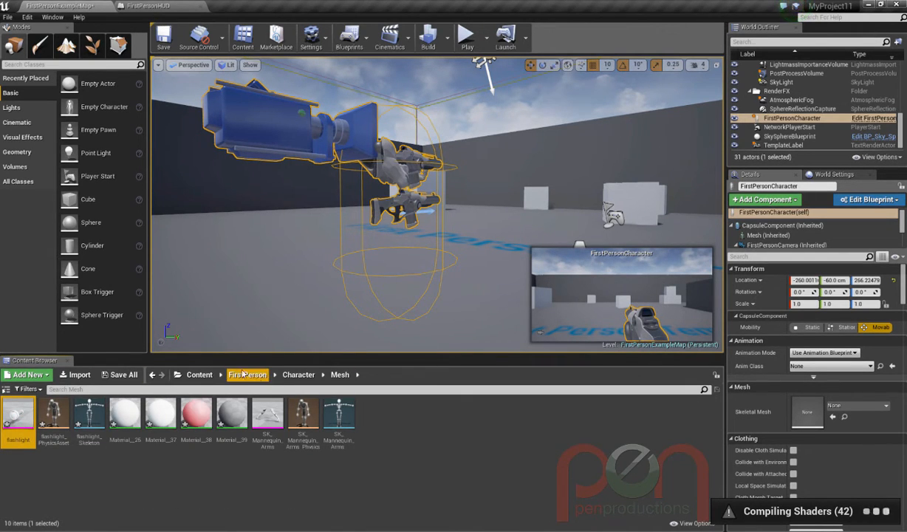
click(205, 378)
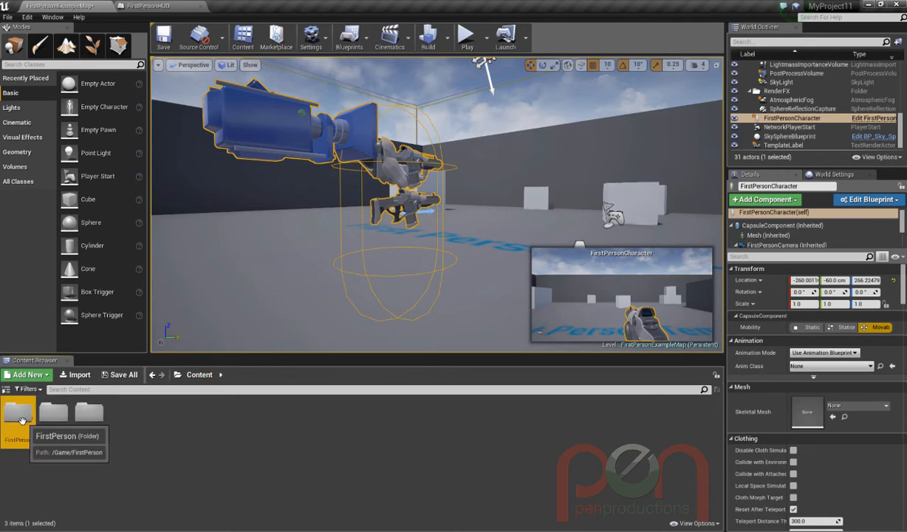
double_click(20, 416)
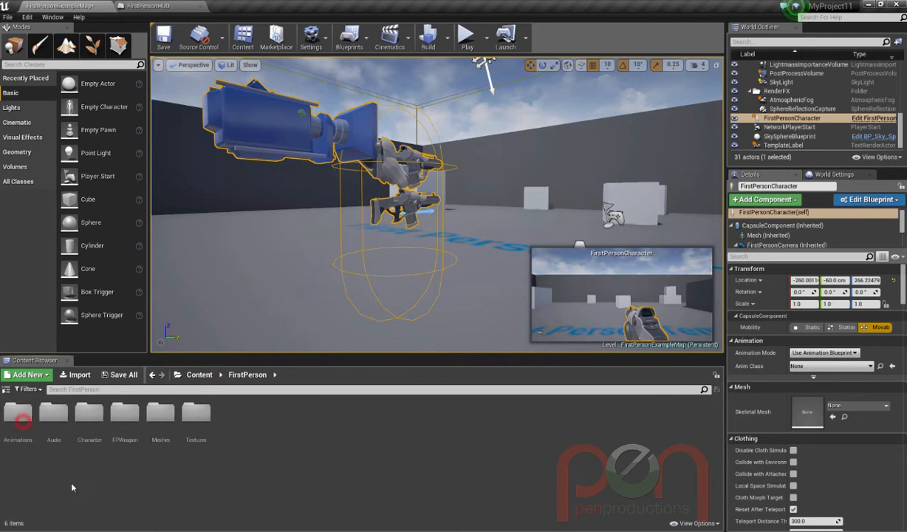
click(198, 377)
double_click(54, 412)
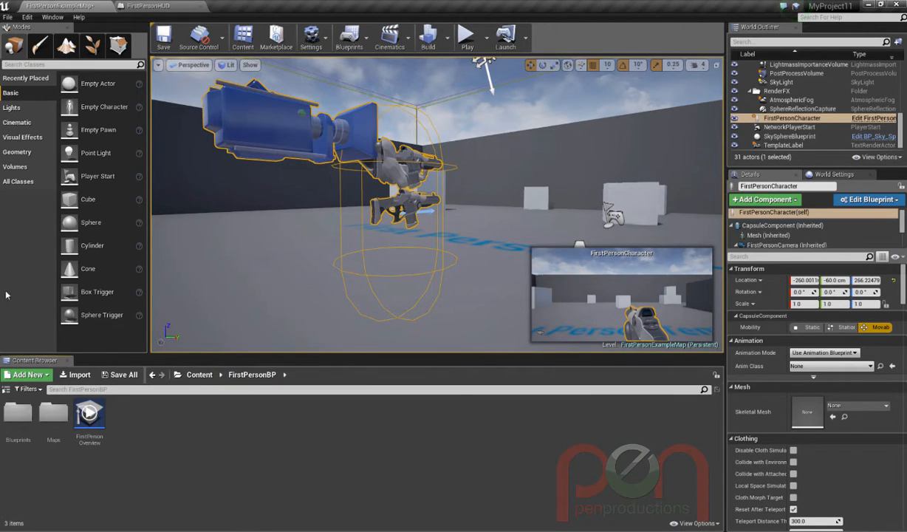
double_click(16, 409)
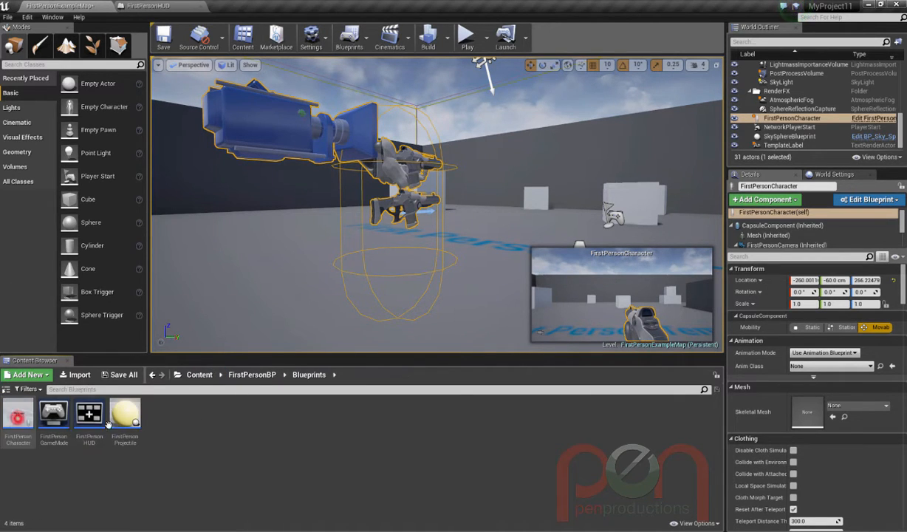
double_click(16, 414)
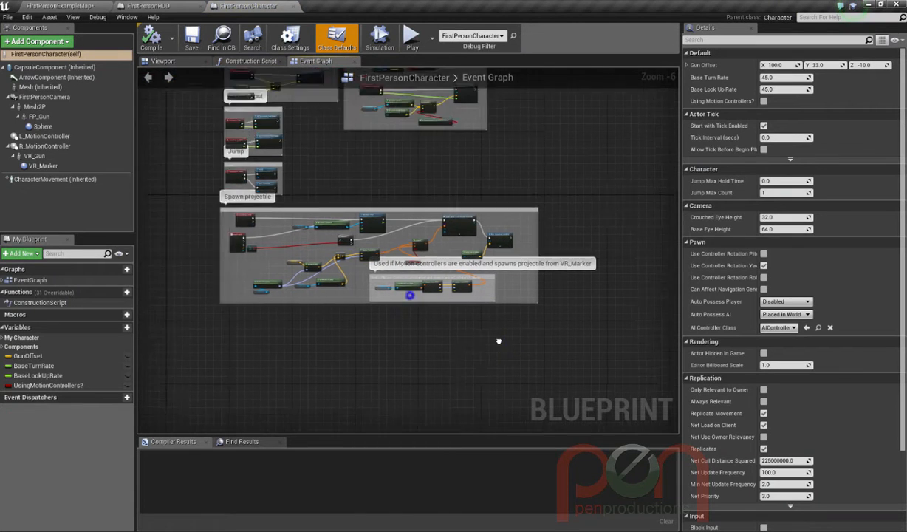
right_drag(507, 320, 513, 269)
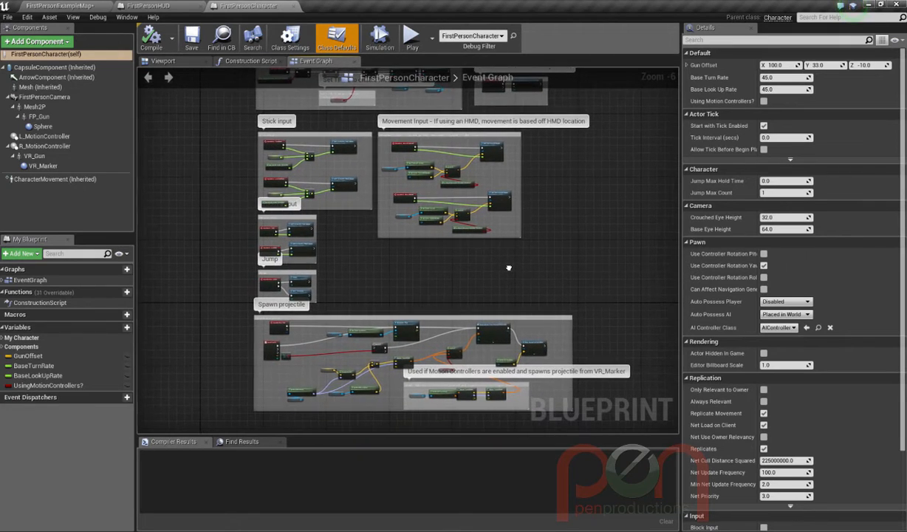
click(164, 61)
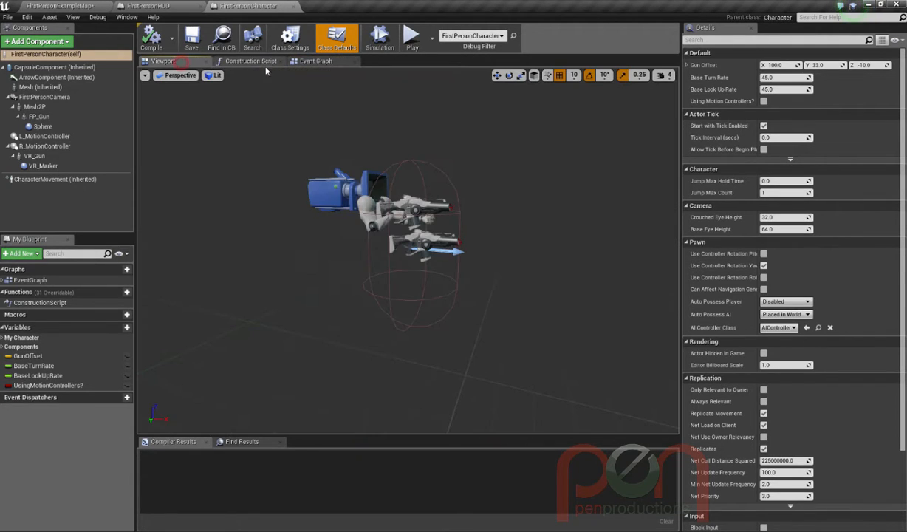
- Examine the character's camera, capsule, arrow, inherited mesh and Mesh2P arms components one by one
scroll(433, 260, up, 6)
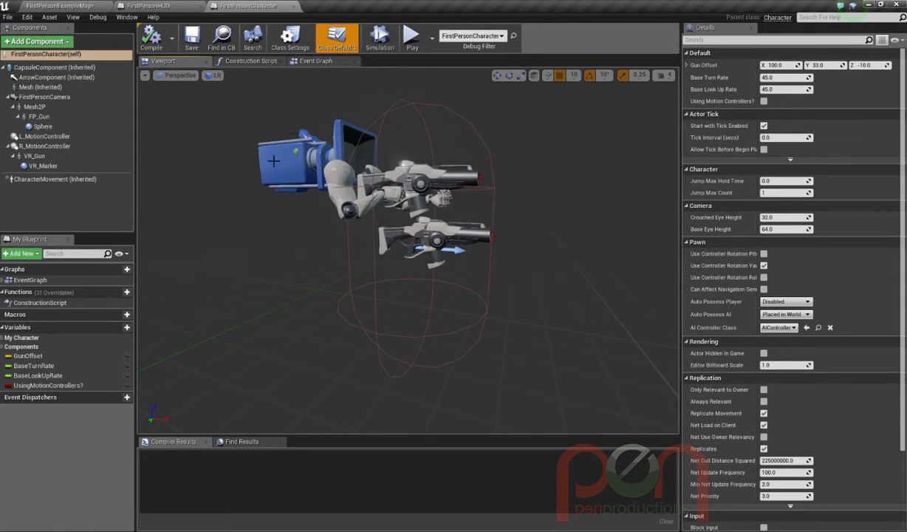
click(387, 193)
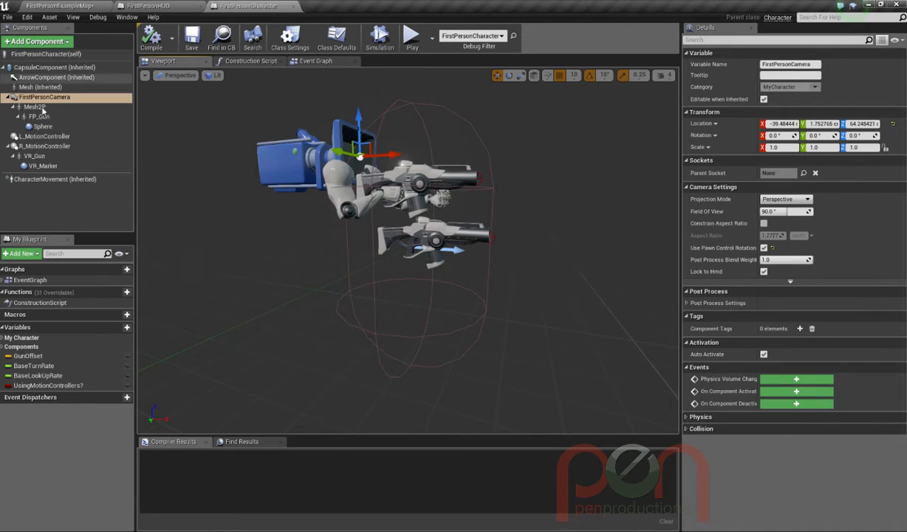
click(45, 68)
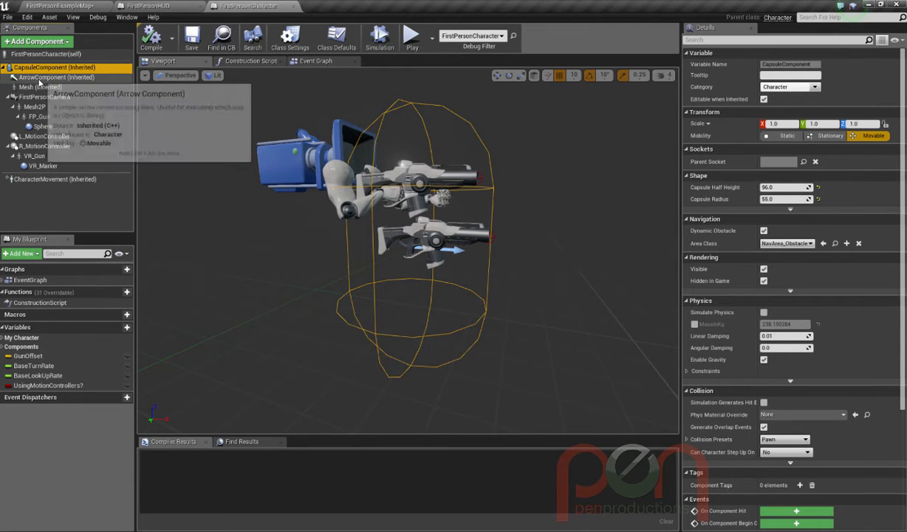
click(51, 77)
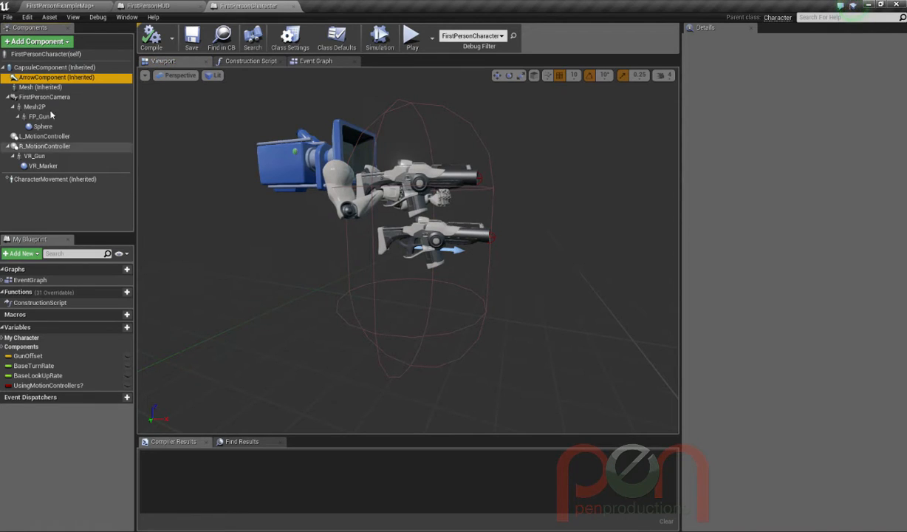
click(42, 87)
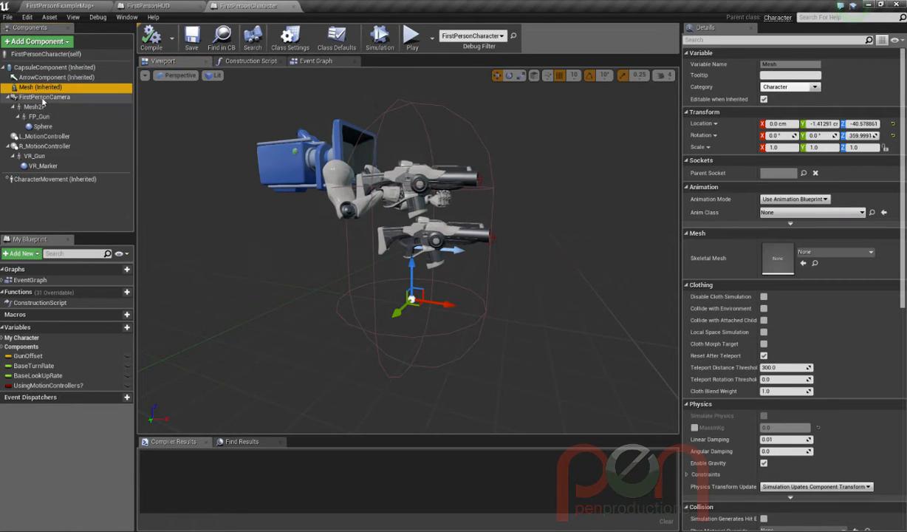
click(42, 97)
click(34, 106)
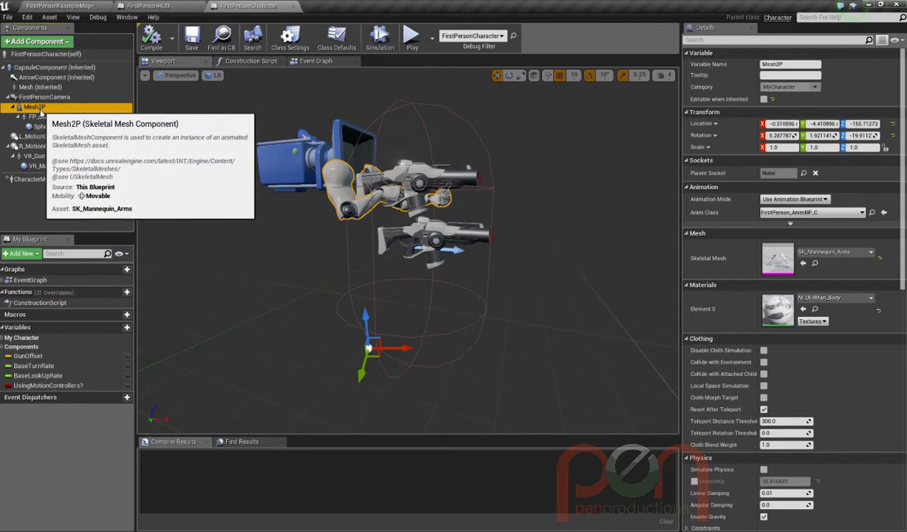
scroll(398, 196, up, 5)
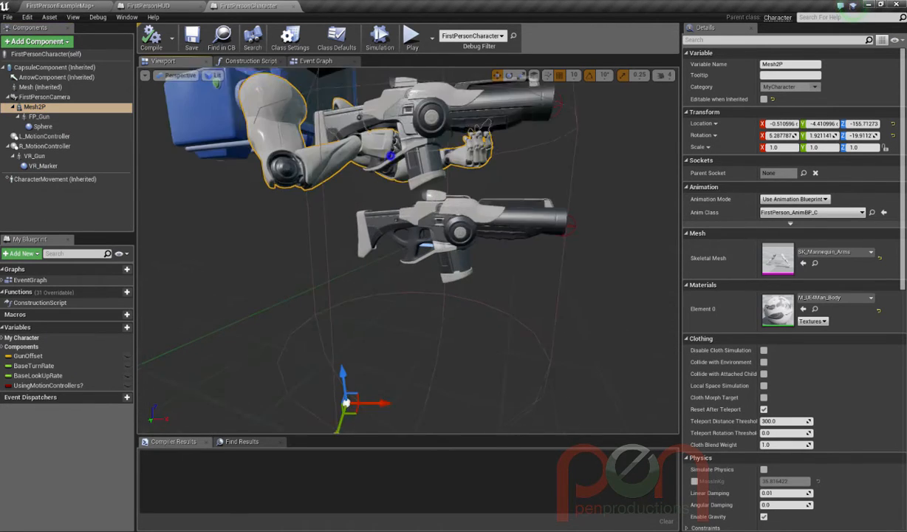
scroll(381, 164, down, 3)
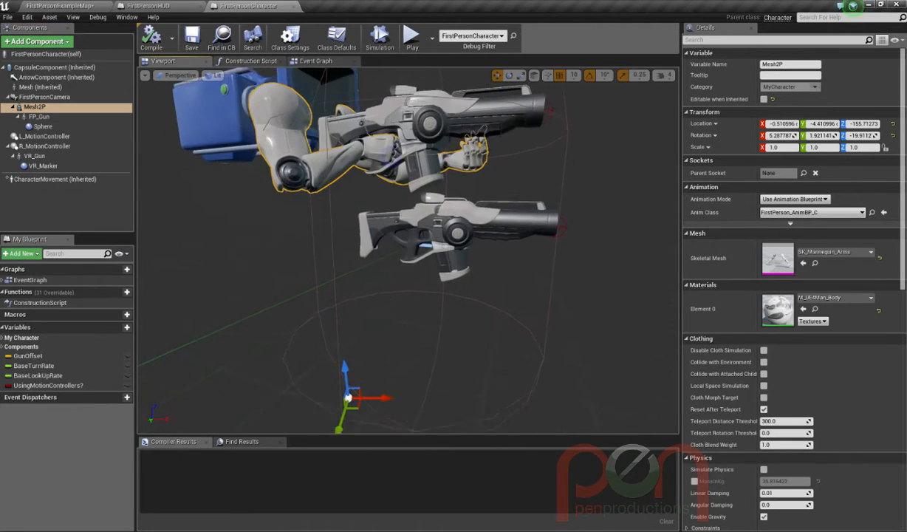
- Delete the Sphere component under FP_Gun, and VR_Gun together with its VR_Marker child, from the character blueprint
click(38, 116)
click(42, 126)
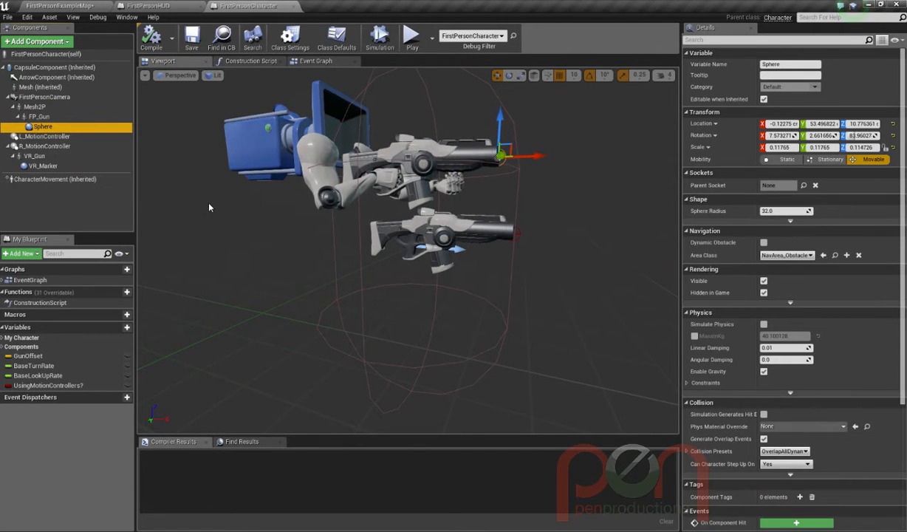
key(Delete)
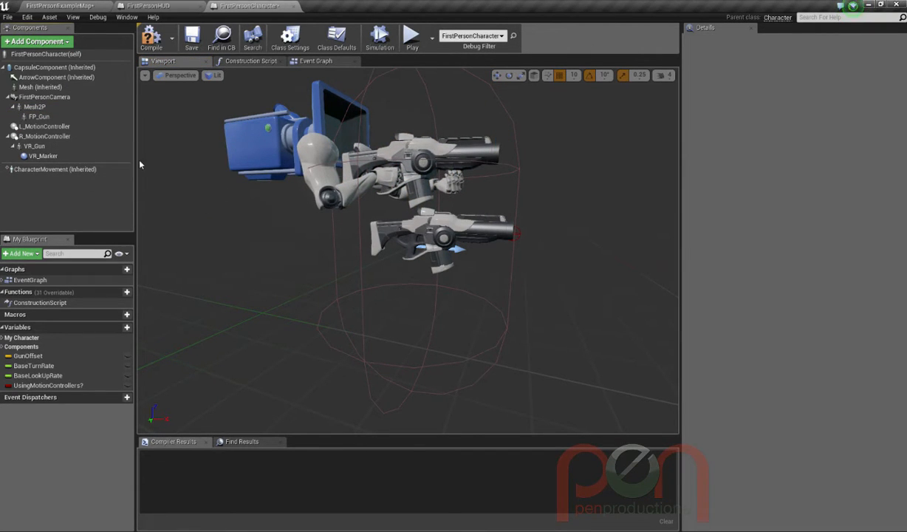
click(34, 146)
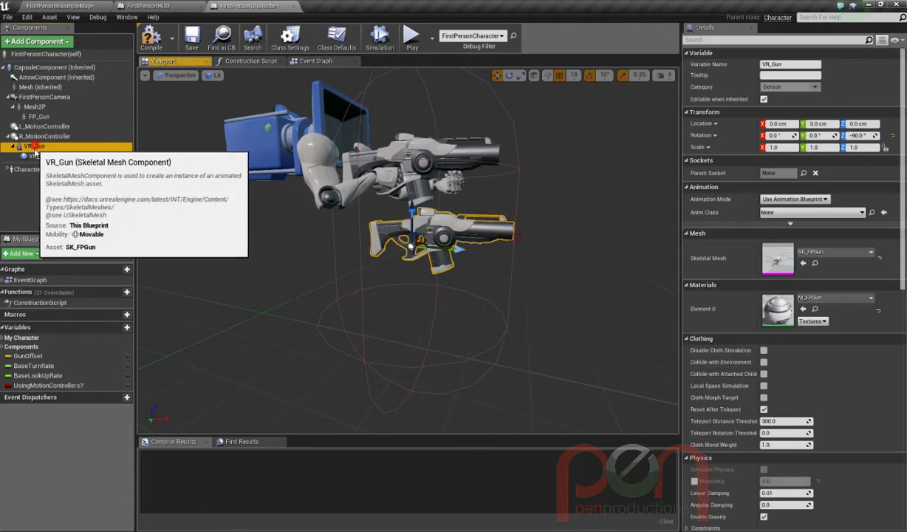
ctrl+click(41, 156)
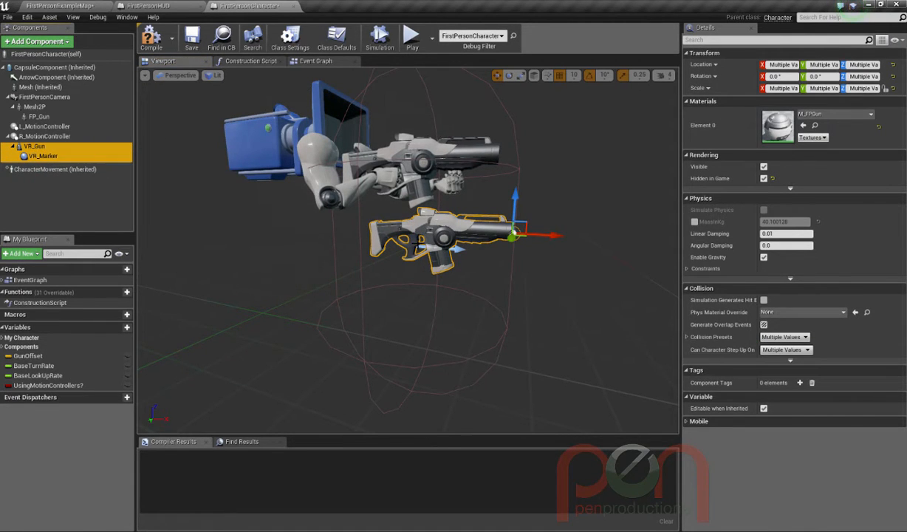
key(Delete)
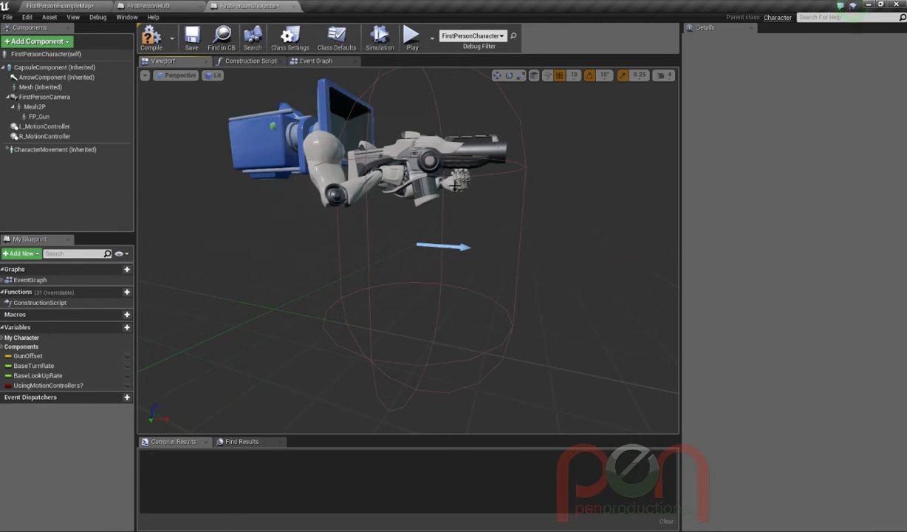
- Select the FP_Gun mesh held by the arms and inspect it from another angle
click(419, 142)
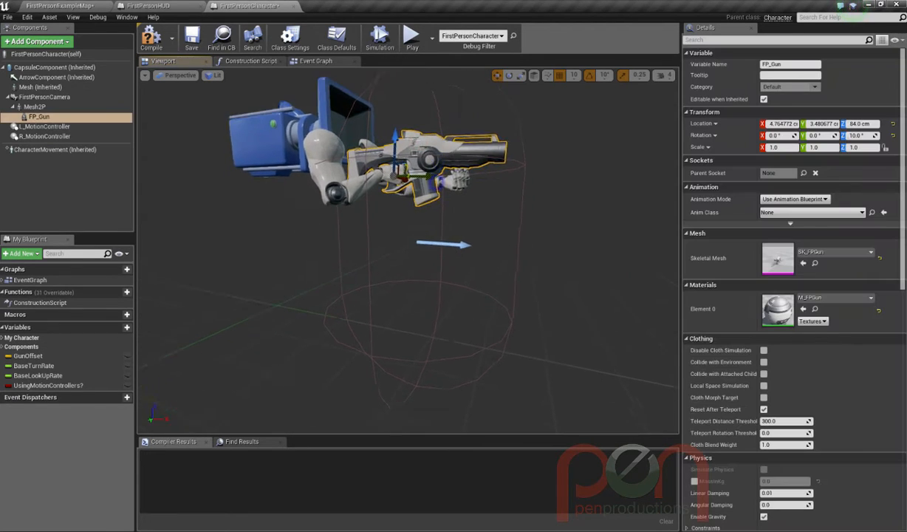
right_drag(424, 172, 396, 199)
key(w)
scroll(403, 270, up, 1)
scroll(403, 270, down, 4)
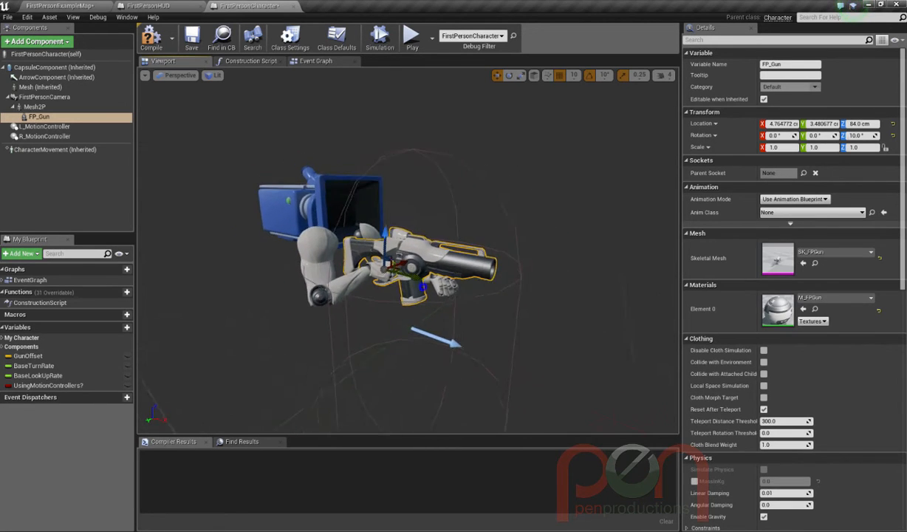
scroll(403, 270, up, 3)
- Compile the blueprint, go to the node behind the first compiler error, and examine the Spawn projectile section of the Event Graph
click(310, 60)
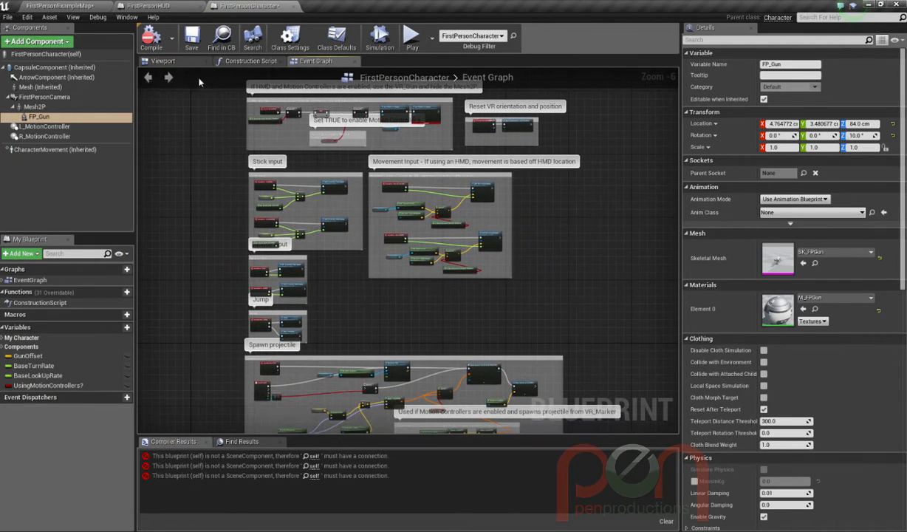
click(255, 457)
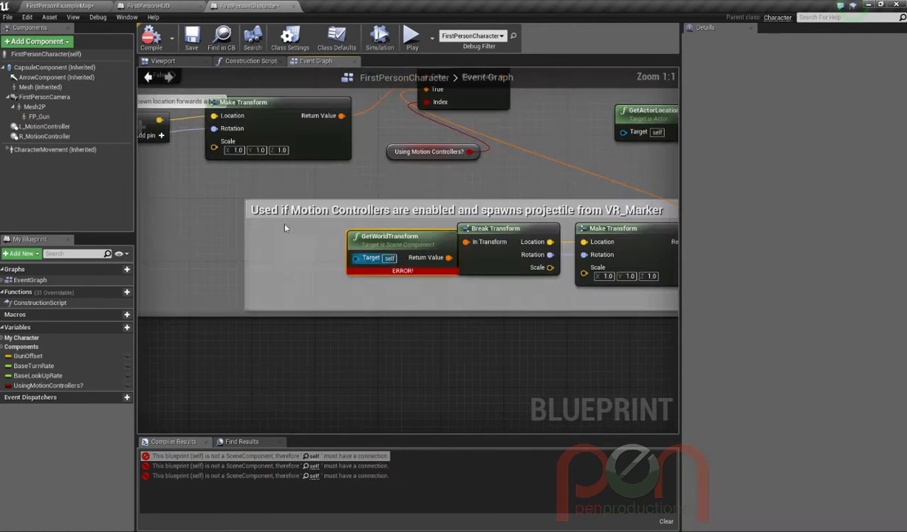
scroll(336, 336, down, 5)
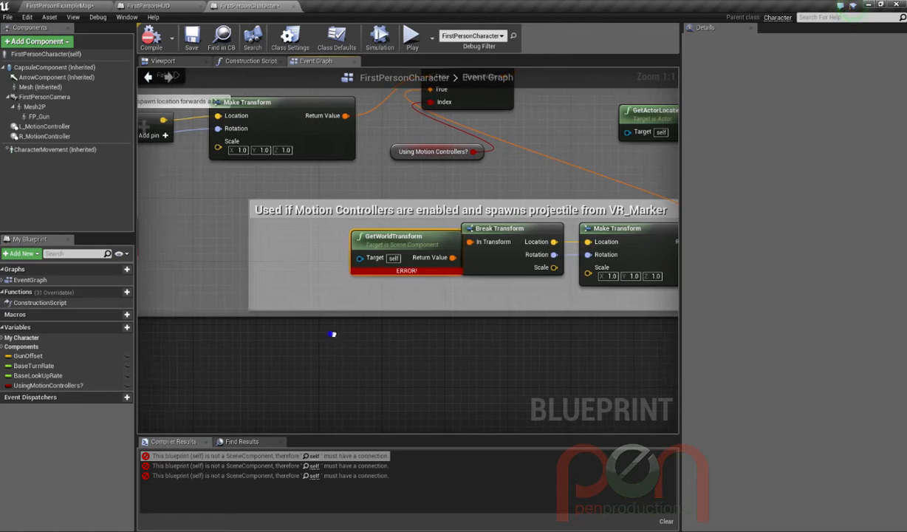
scroll(424, 324, down, 1)
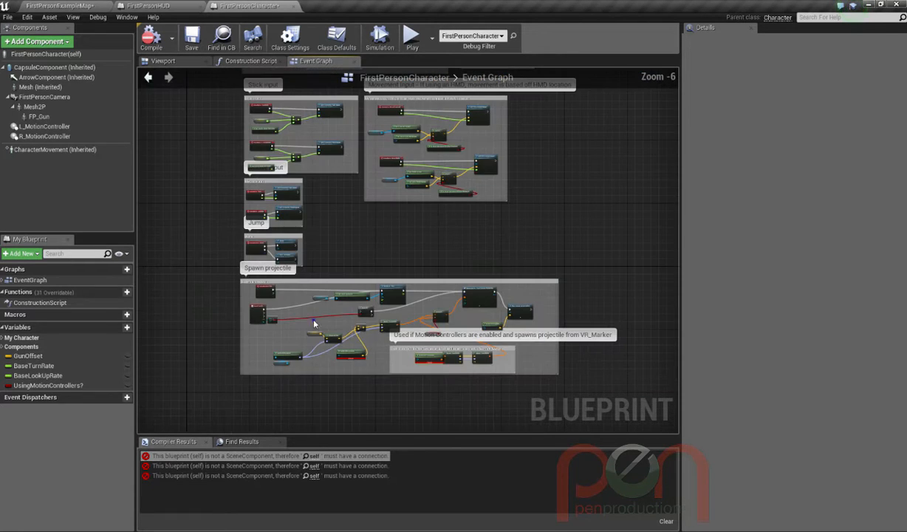
right_drag(314, 320, 244, 233)
scroll(310, 286, up, 2)
scroll(245, 235, down, 1)
scroll(240, 362, down, 1)
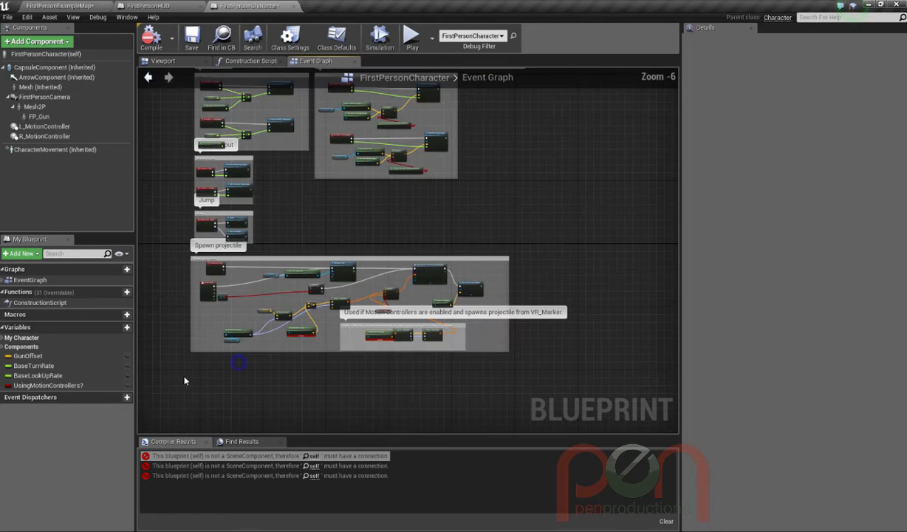
- Delete the whole Spawn projectile section from the Event Graph and recompile the character blueprint
drag(581, 245, 581, 254)
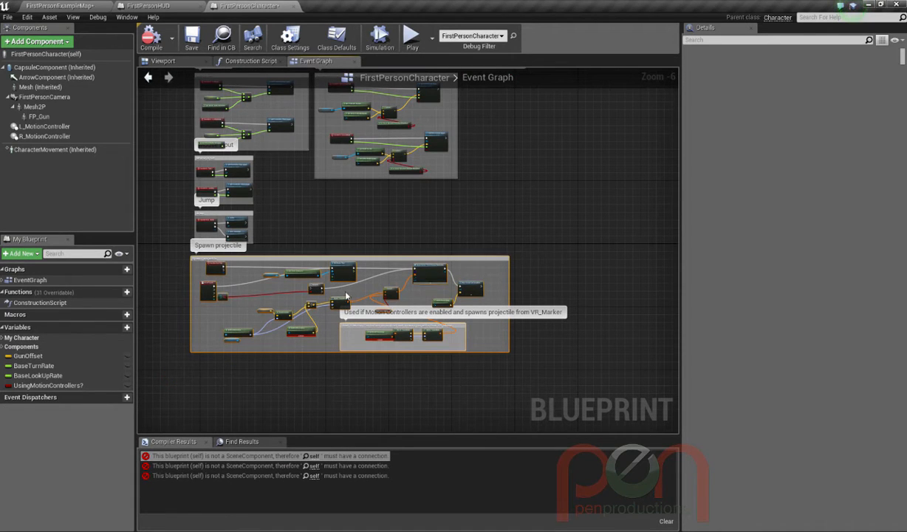
key(Delete)
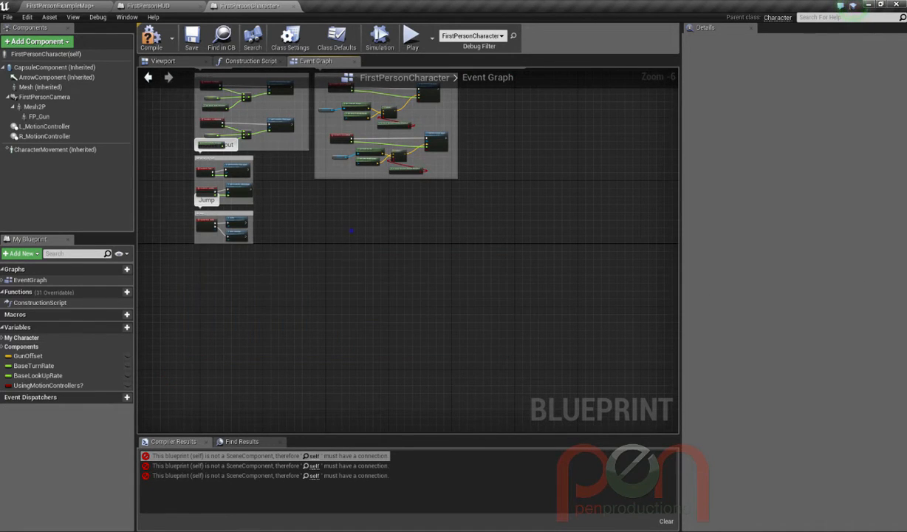
right_drag(351, 231, 411, 365)
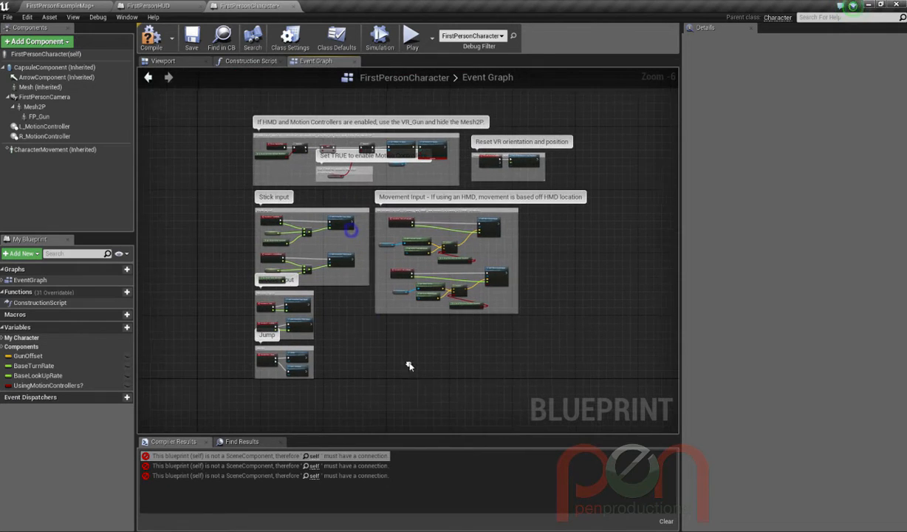
click(142, 43)
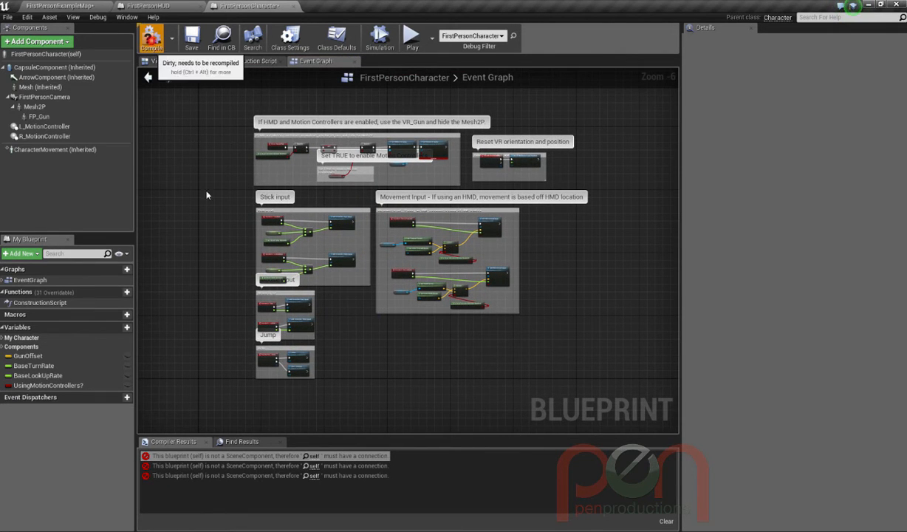
- Go to the node behind the remaining compiler error, delete the entire HMD and Motion Controllers section containing it, and recompile the blueprint
click(235, 455)
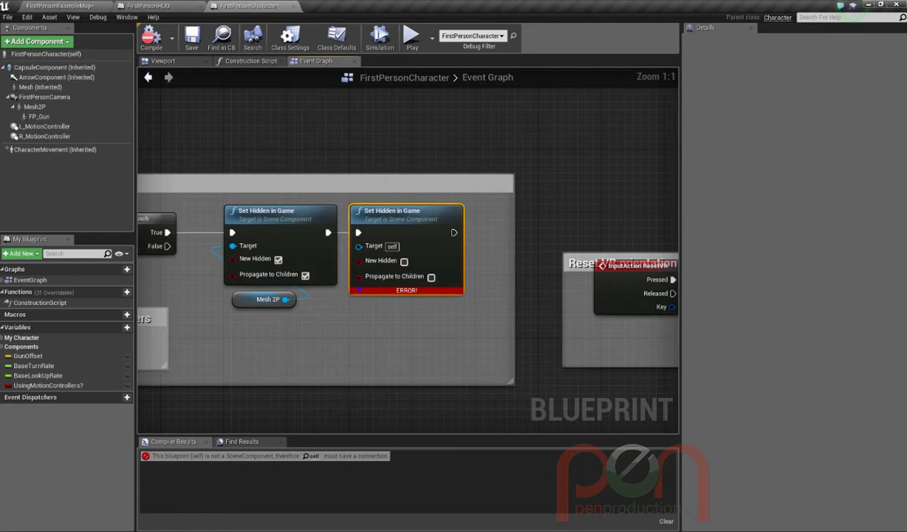
scroll(476, 259, down, 3)
scroll(344, 295, down, 1)
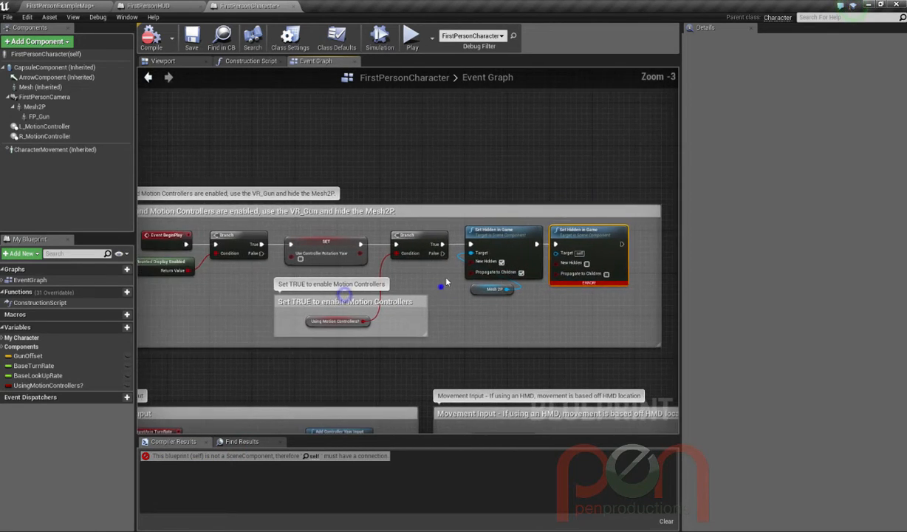
right_drag(414, 272, 396, 246)
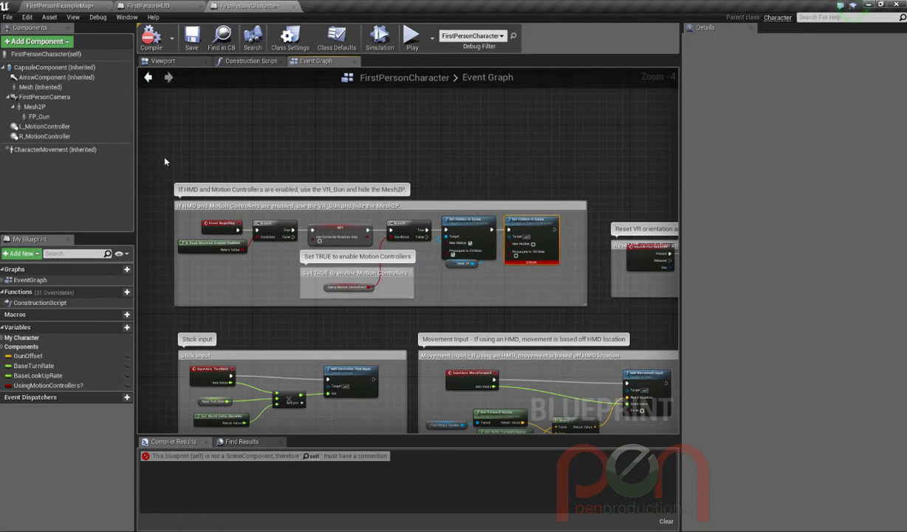
drag(164, 159, 598, 322)
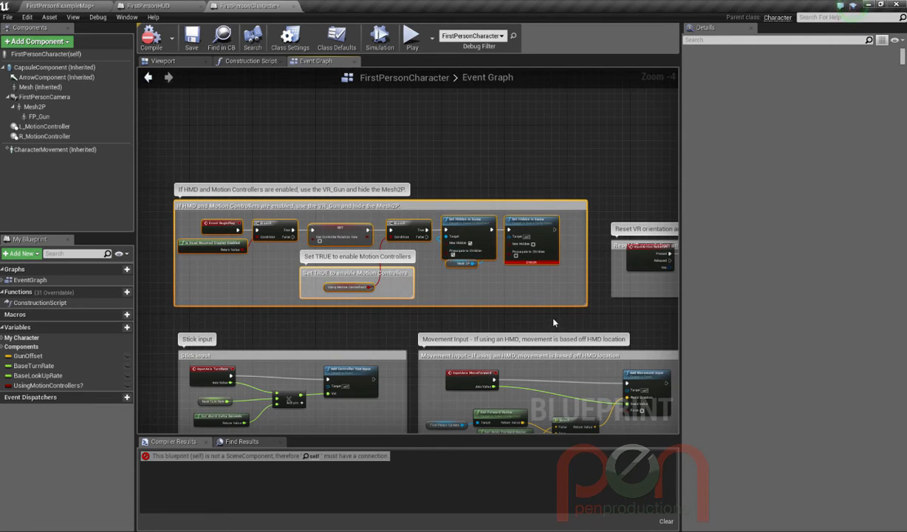
key(Delete)
right_drag(413, 257, 354, 188)
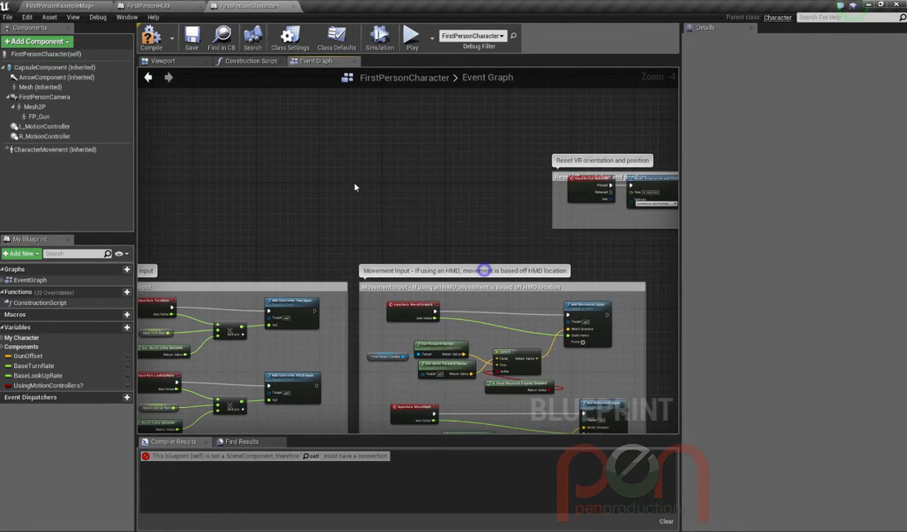
click(152, 43)
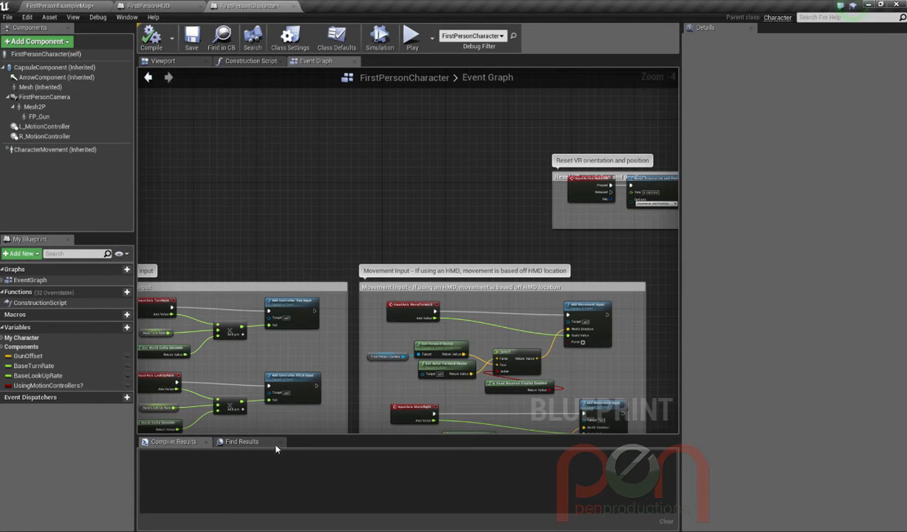
- Play-test the level, moving forward and backward with the character, and end the preview
click(412, 37)
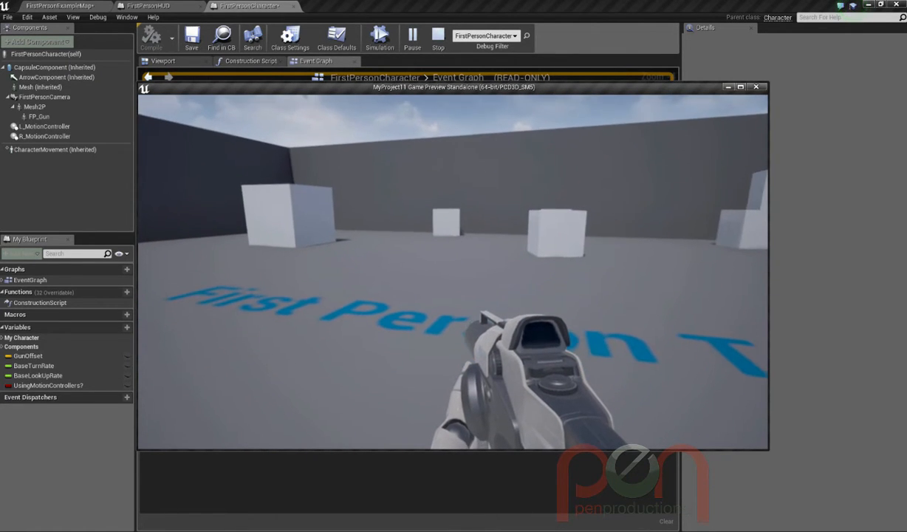
key(w)
key(s)
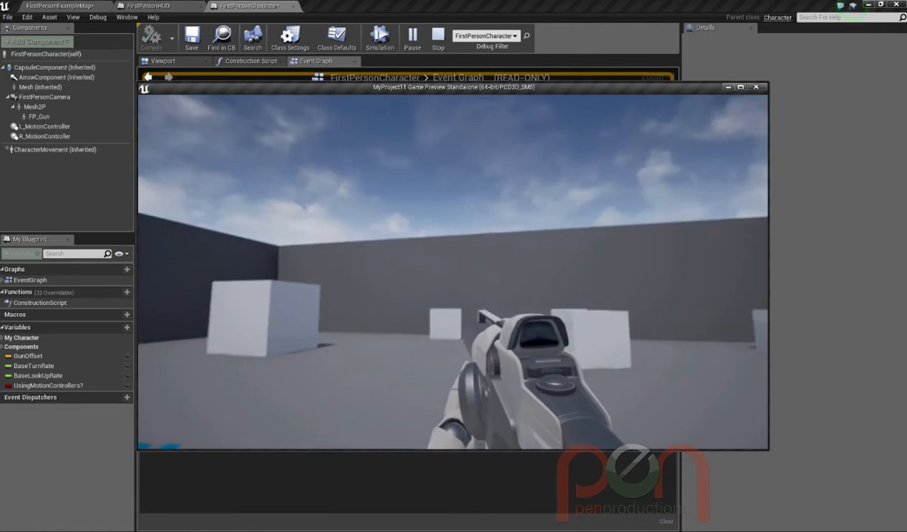
key(Escape)
- Review the remaining stick, mouse, jump and movement input sections of the Event Graph, and select the FP_Gun mesh in the viewport
right_drag(312, 244, 373, 190)
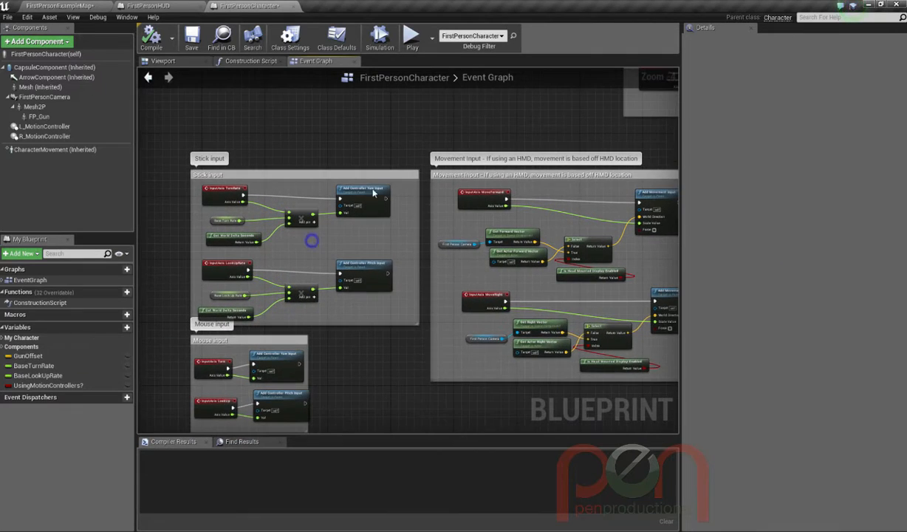
right_drag(387, 365, 369, 305)
scroll(361, 306, up, 1)
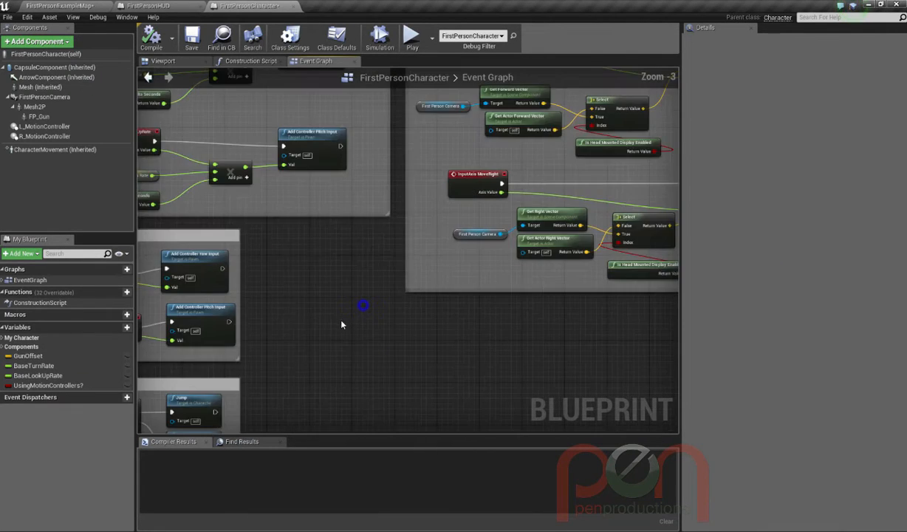
scroll(360, 306, down, 5)
scroll(361, 305, up, 4)
scroll(361, 306, down, 1)
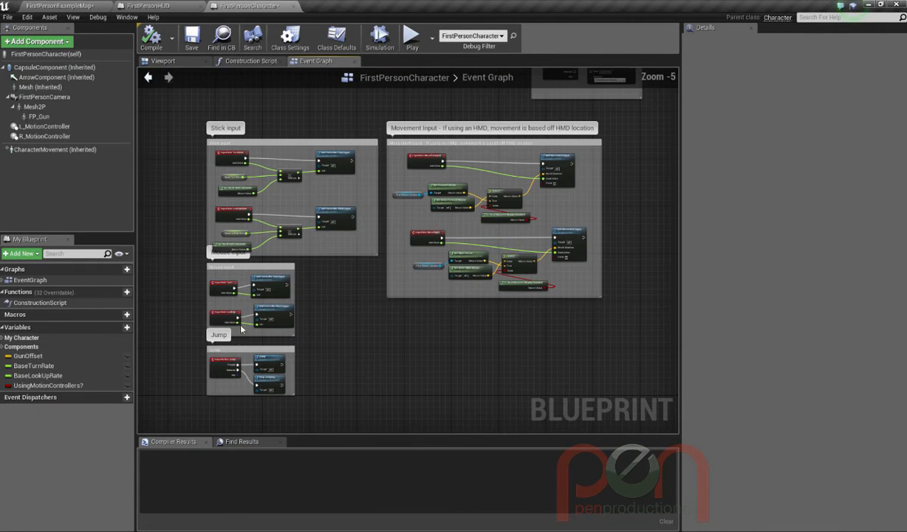
click(184, 63)
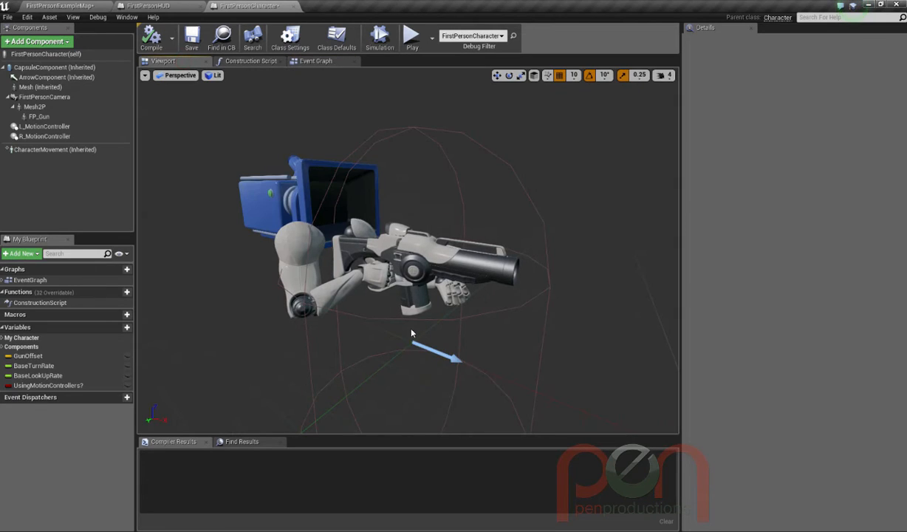
click(395, 250)
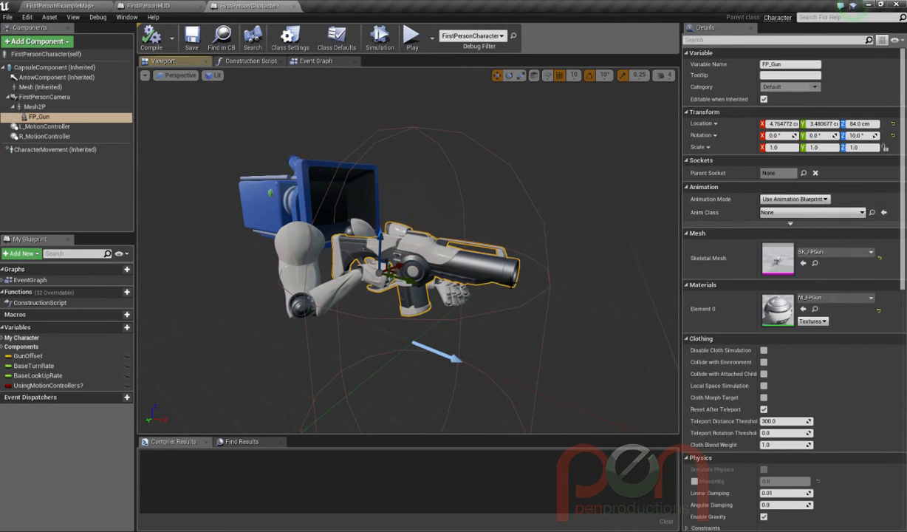
- Rearrange the AttachToComponent, Mesh 2P and FP Gun nodes in the Construction Script to inspect how the gun attaches to the arms
click(247, 63)
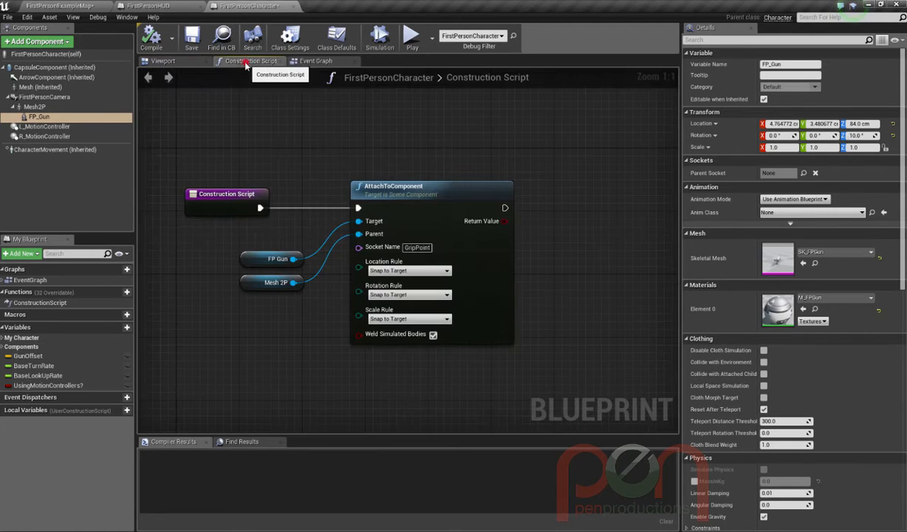
drag(399, 192, 400, 200)
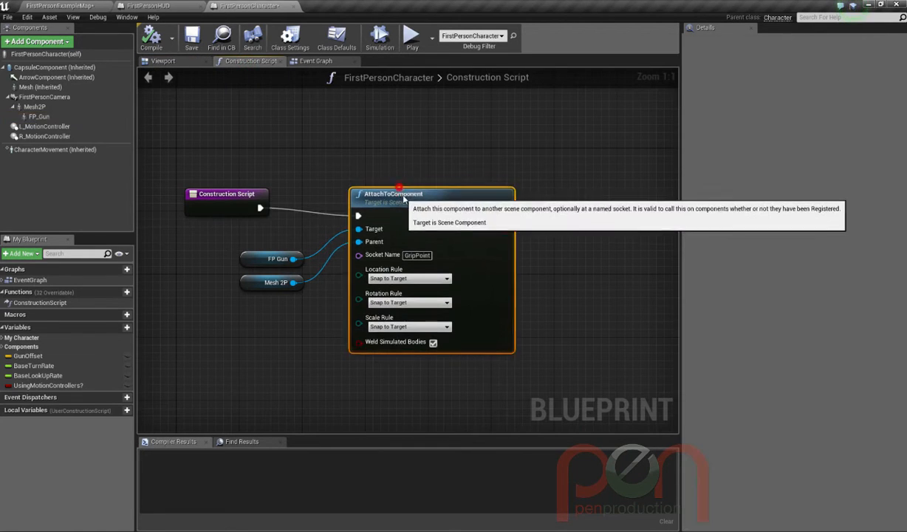
drag(264, 298, 246, 304)
click(226, 310)
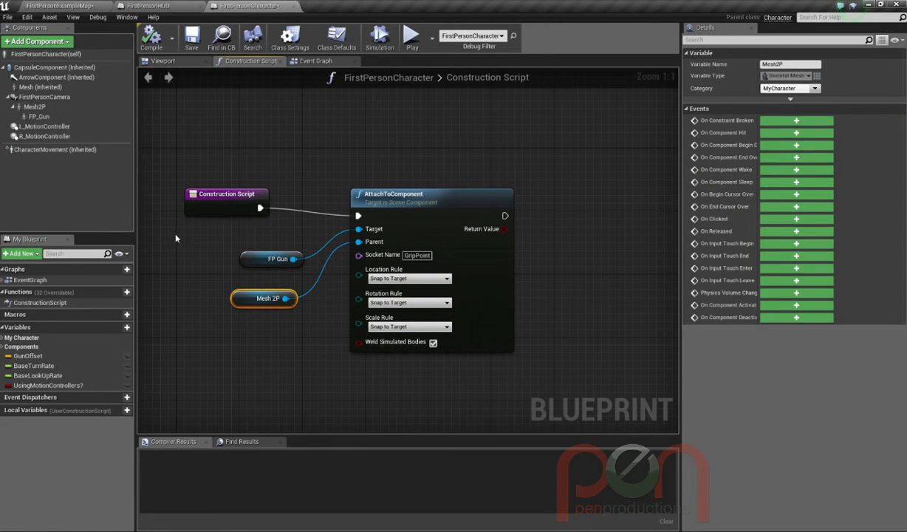
mouse_move(249, 257)
mouse_down()
mouse_move(241, 244)
mouse_move(243, 271)
mouse_up()
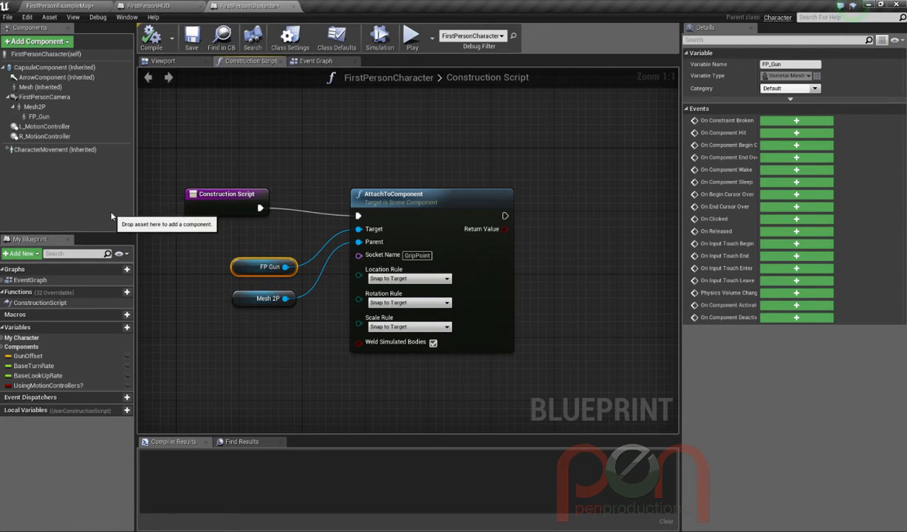
- Add a Skeletal Mesh component to the character and parent it under Mesh2P alongside FP_Gun
click(171, 62)
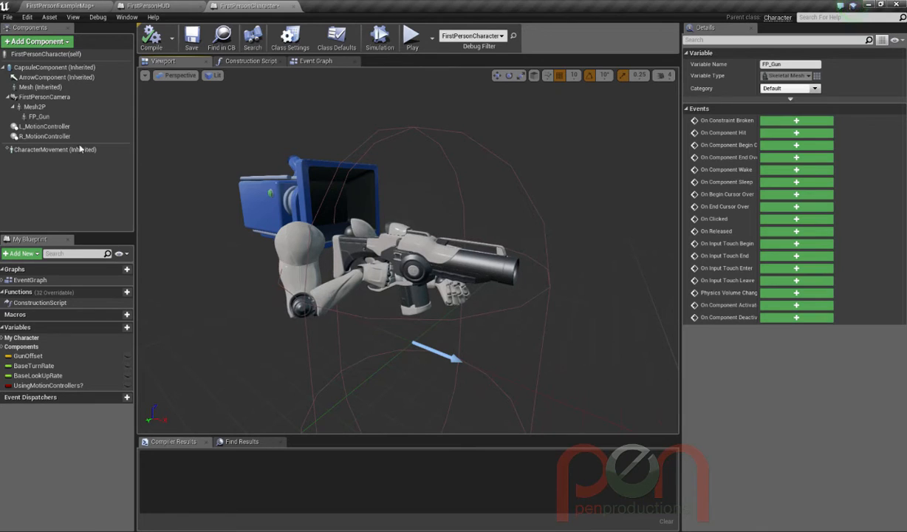
click(36, 99)
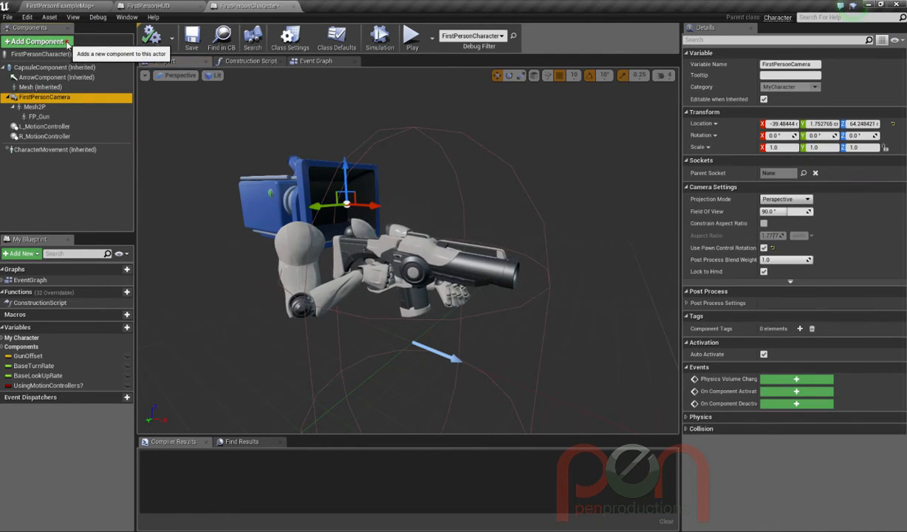
click(68, 43)
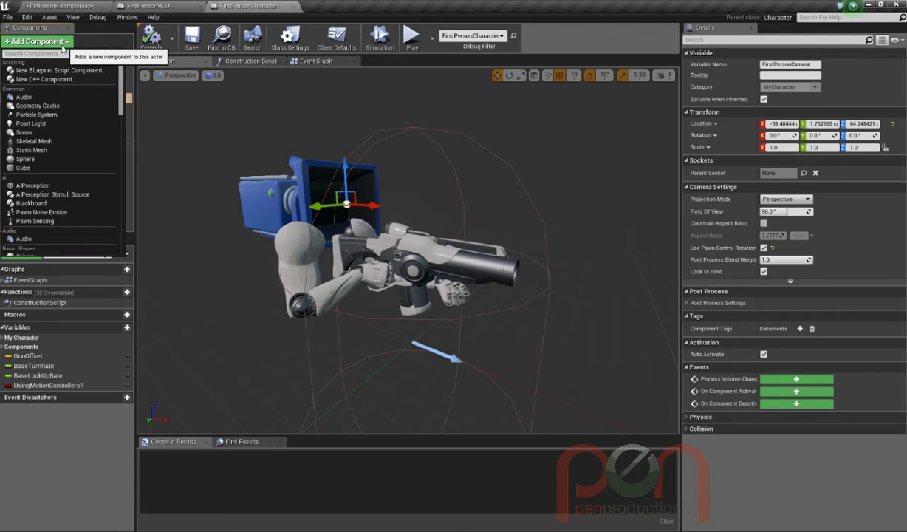
click(34, 141)
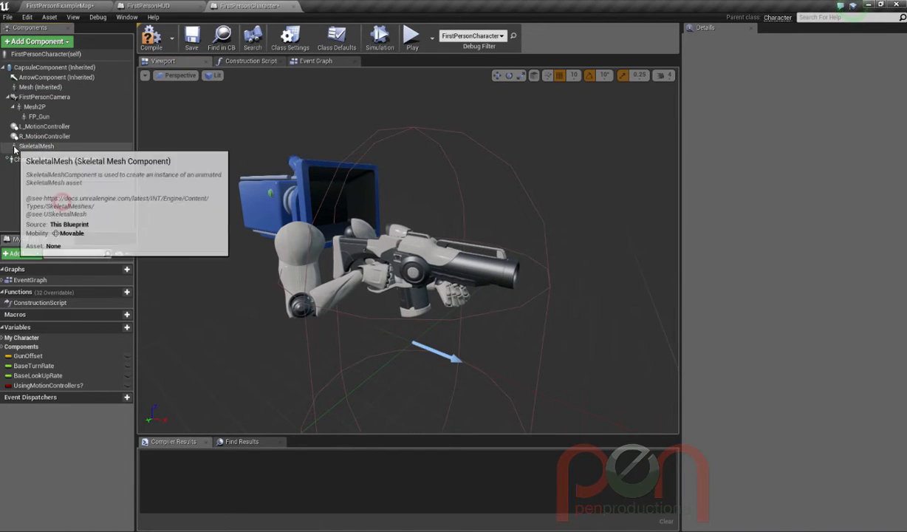
drag(40, 146, 29, 110)
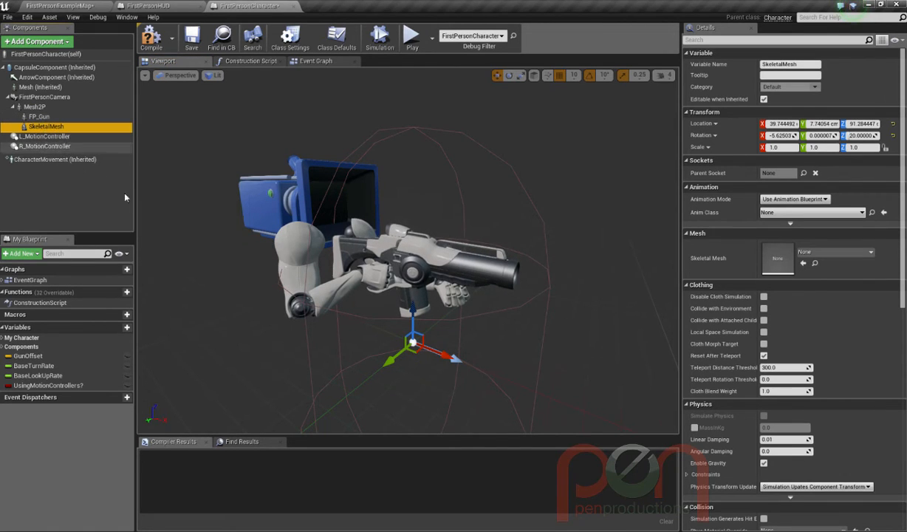
- Assign the flashlight skeletal mesh to the new SkeletalMesh component and inspect it close up beneath the arms
click(817, 253)
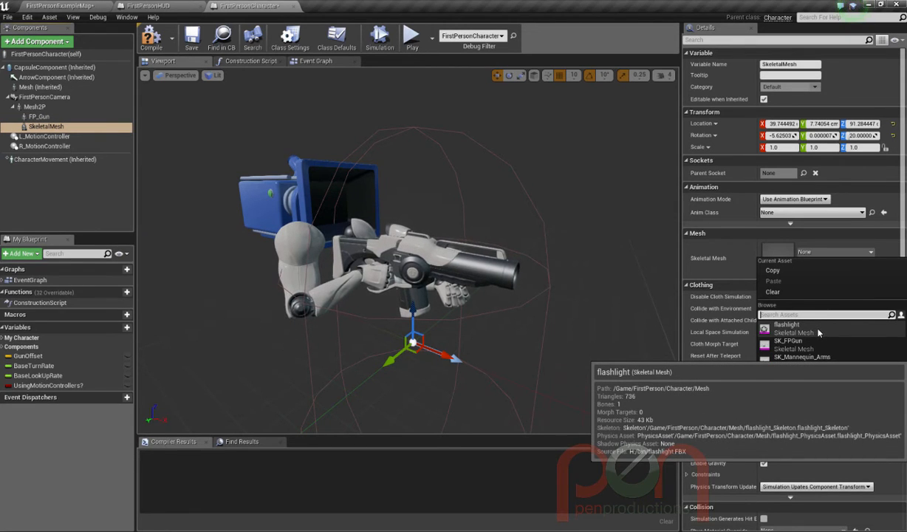
click(787, 326)
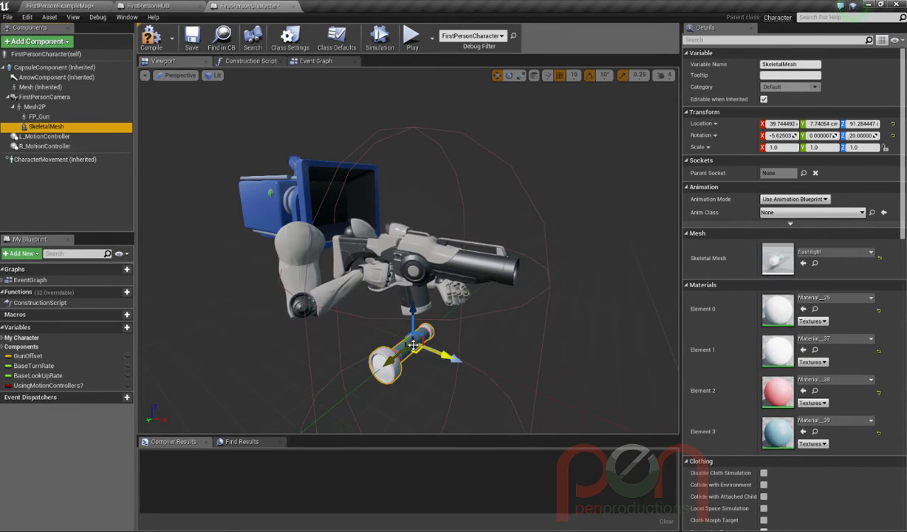
right_drag(413, 345, 433, 309)
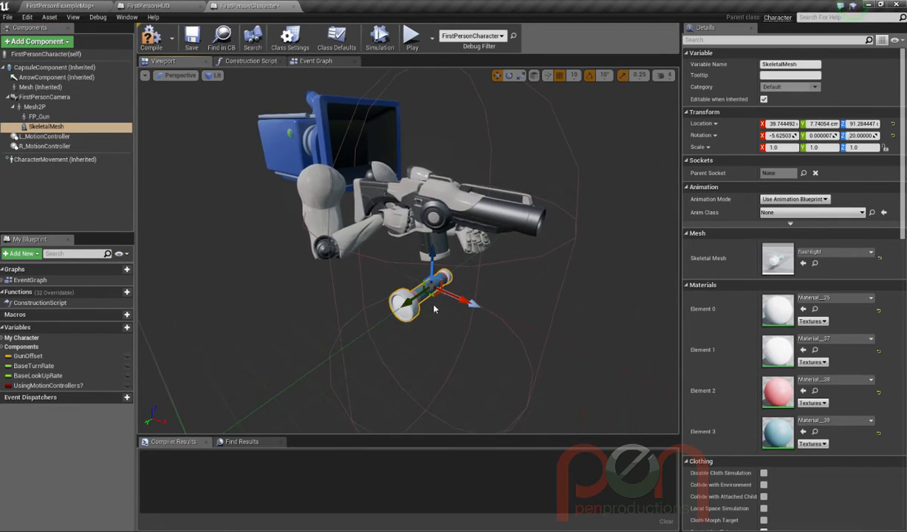
alt+drag(434, 309, 453, 293)
scroll(452, 294, up, 2)
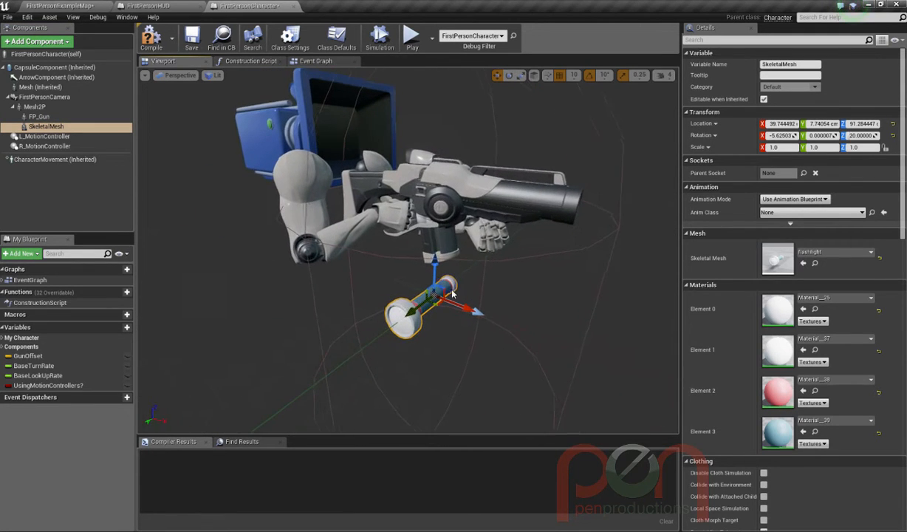
- Compare the SkeletalMesh flashlight component in the viewport with the FP Gun reference attached to Mesh 2P in the Construction Script
click(40, 127)
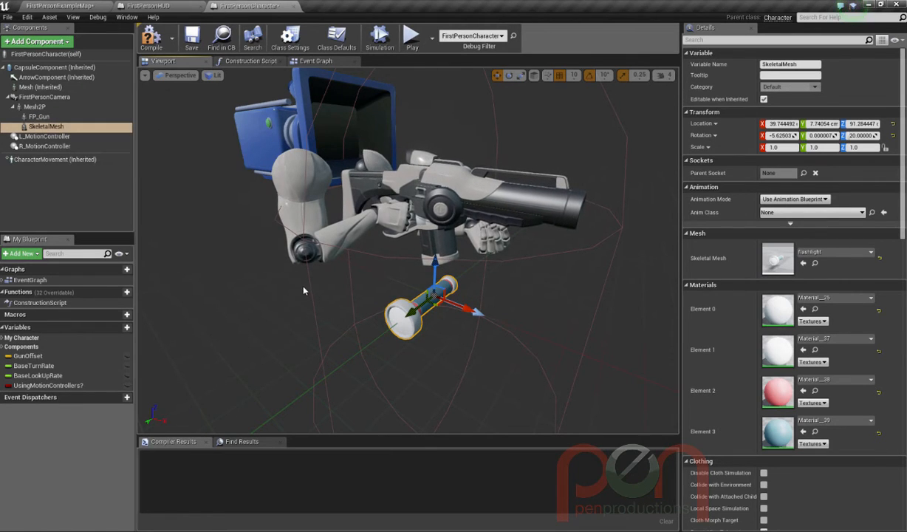
click(248, 61)
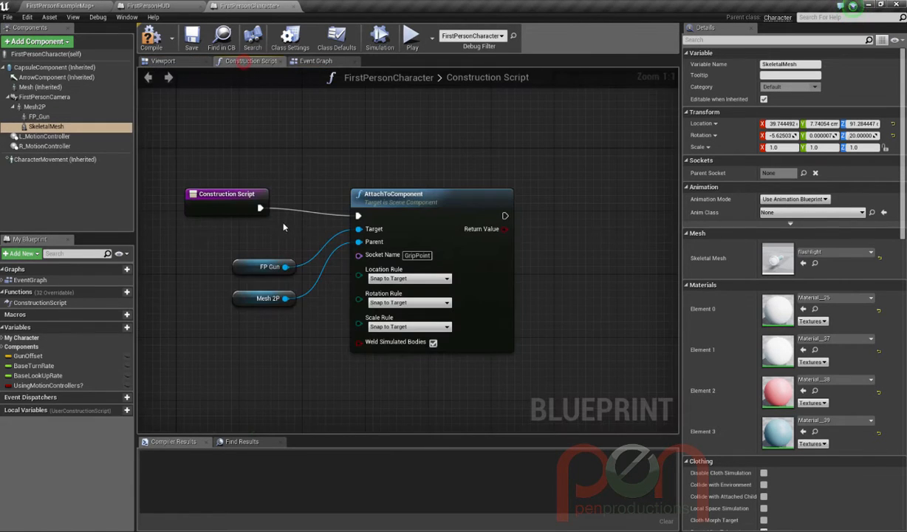
click(255, 267)
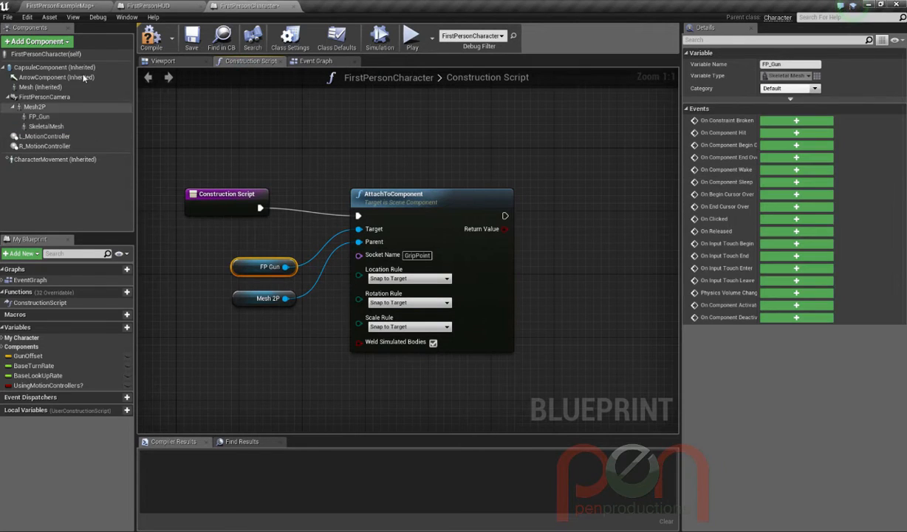
click(163, 61)
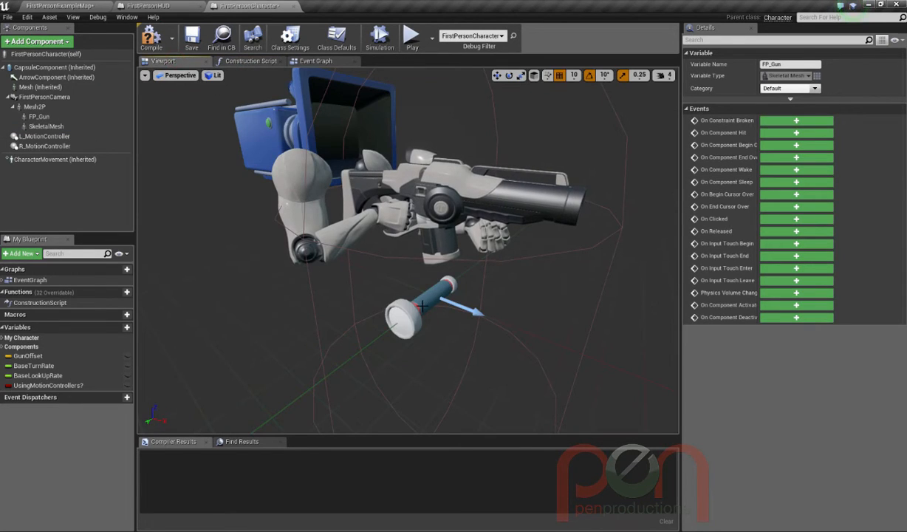
click(241, 61)
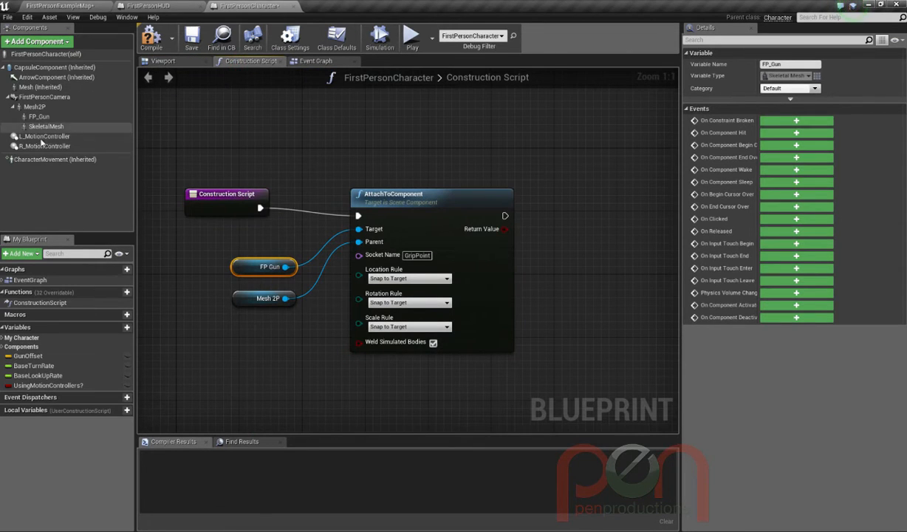
- Connect a Skeletal Mesh reference to AttachToComponent's Target in place of FP Gun and compile the blueprint
drag(45, 126, 256, 247)
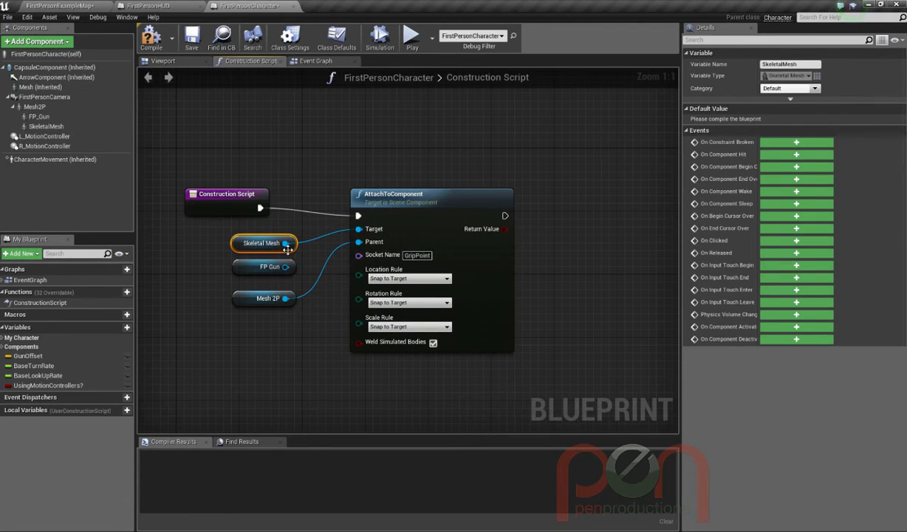
click(172, 60)
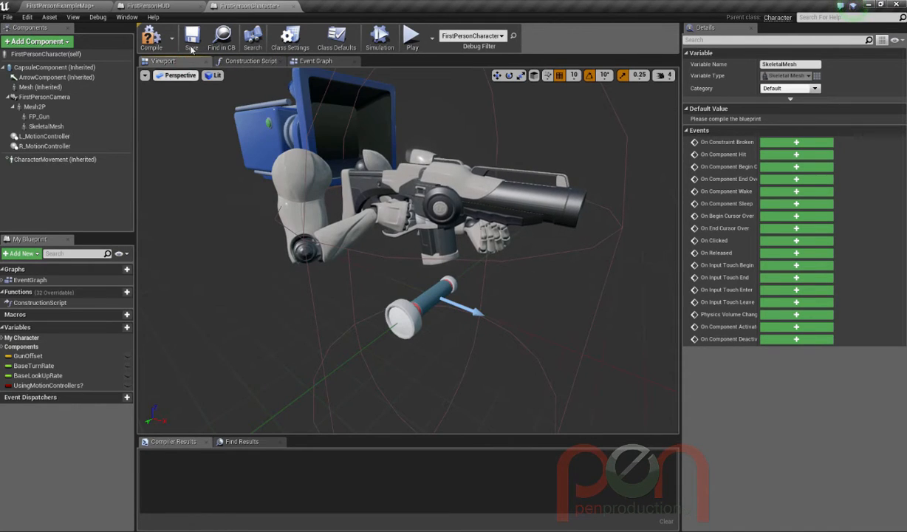
click(244, 62)
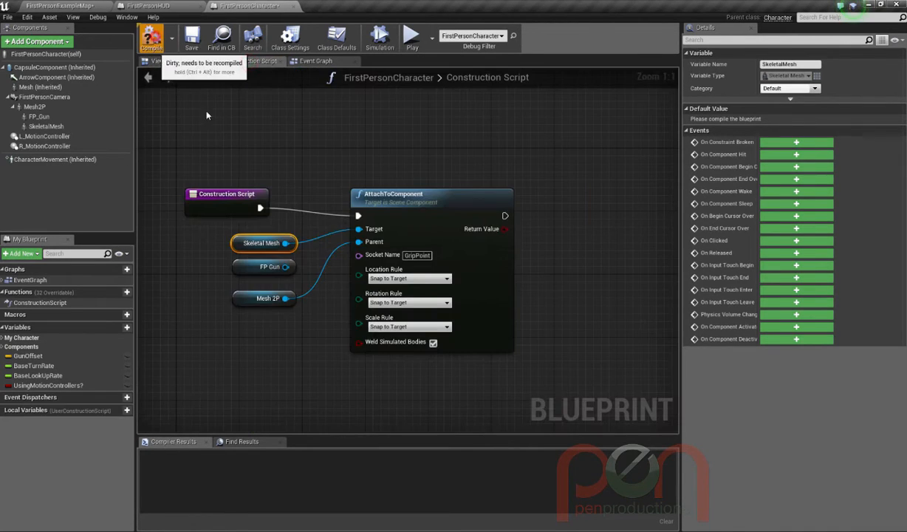
click(167, 61)
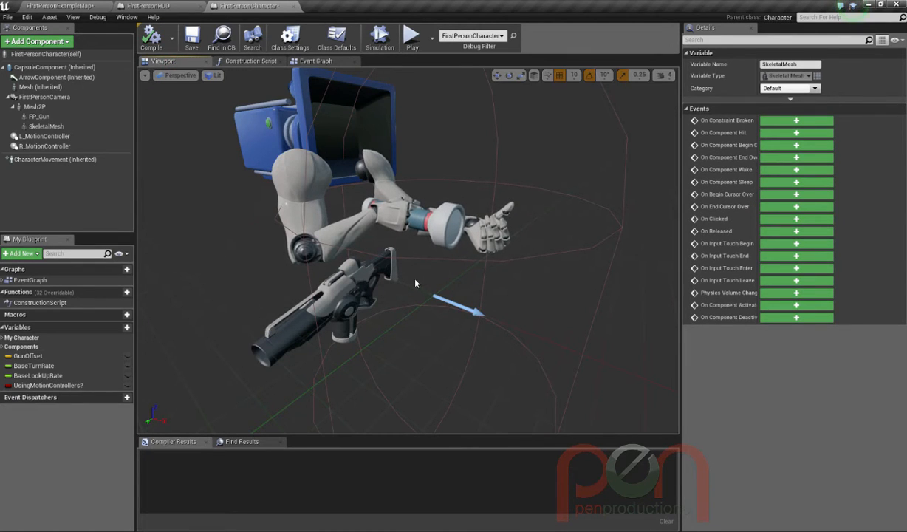
- Inspect up close how the flashlight sits in the character's hand in the viewport
drag(417, 279, 411, 271)
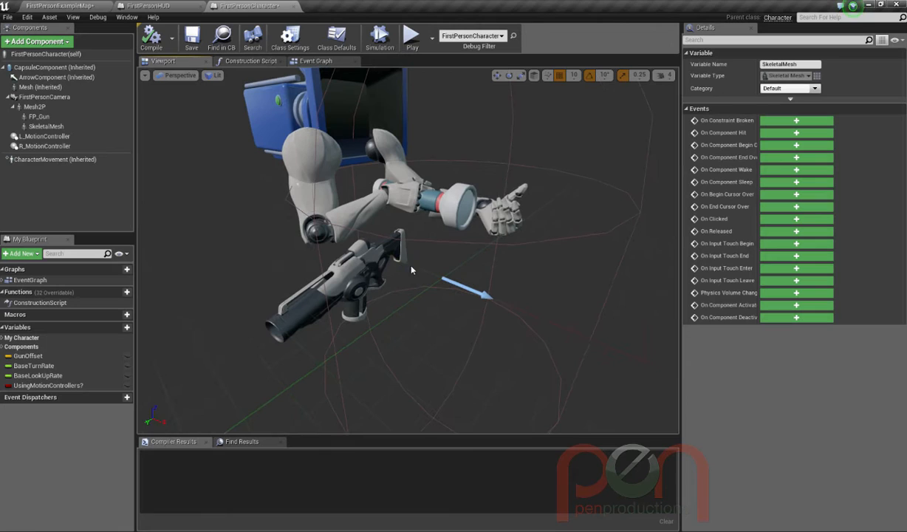
click(448, 208)
key(f)
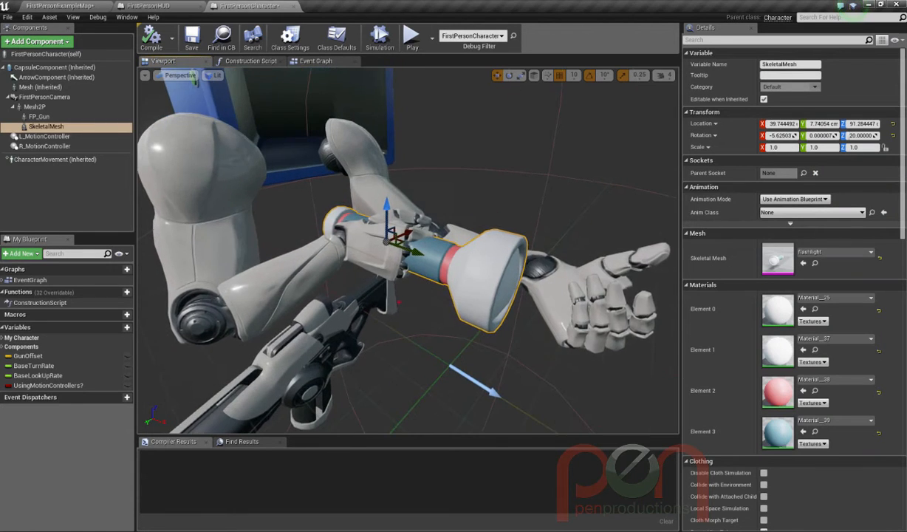
mouse_move(436, 219)
alt+mouse_down()
mouse_move(332, 222)
mouse_move(295, 232)
mouse_move(432, 225)
alt+mouse_up()
alt+drag(432, 282, 445, 270)
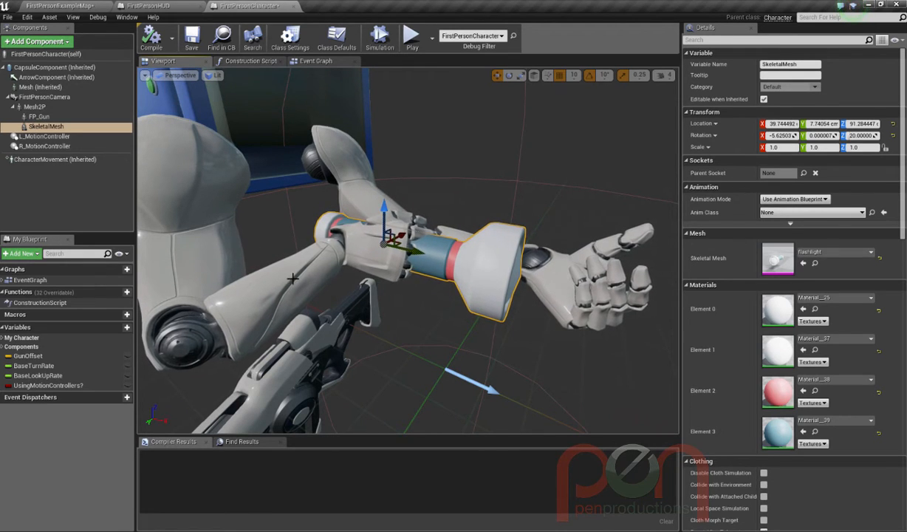
- Open the SK_Mannequin_Arms skeletal mesh assigned to the Mesh2P component
click(250, 246)
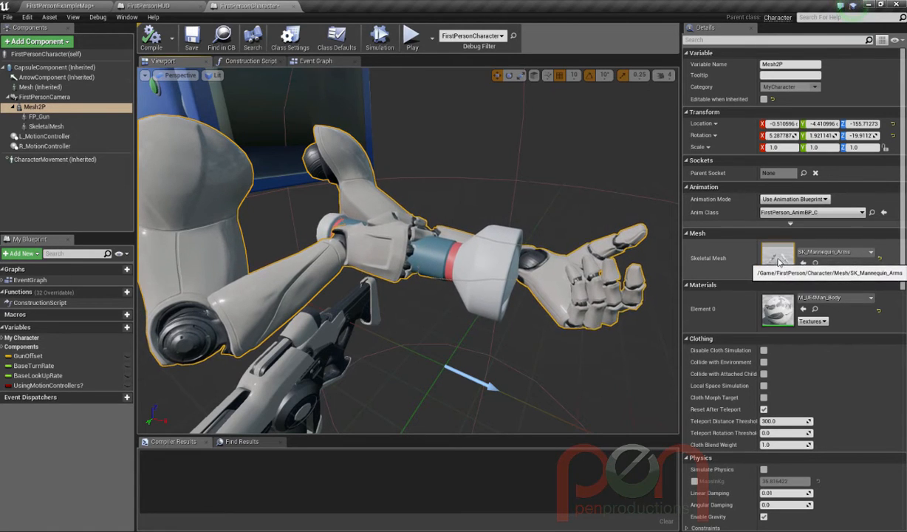
double_click(775, 260)
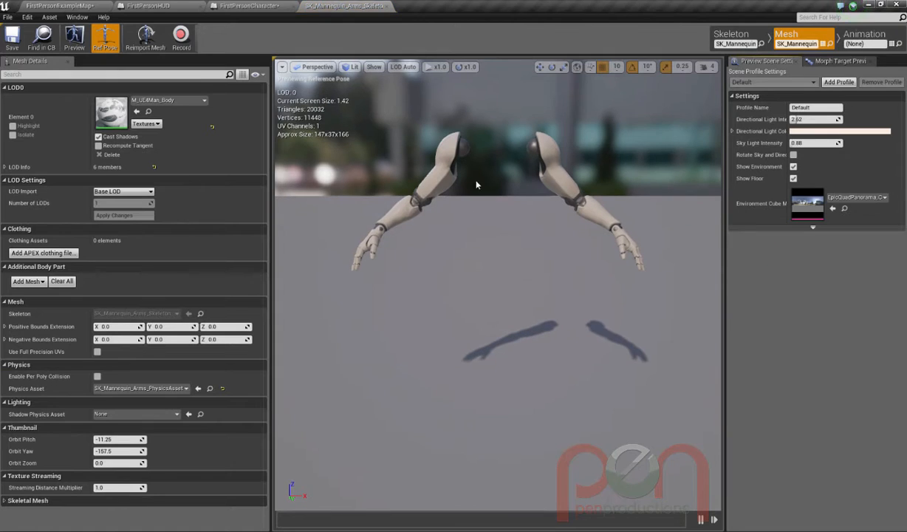
click(59, 7)
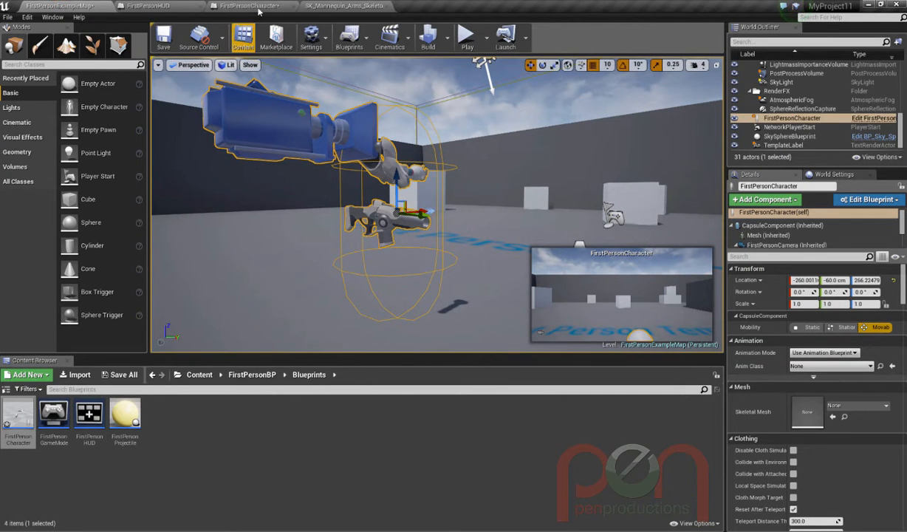
click(330, 6)
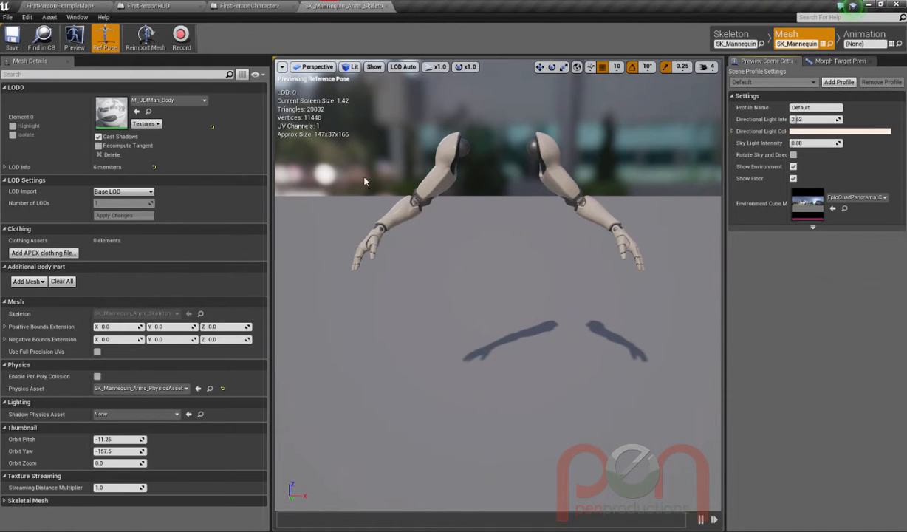
click(148, 6)
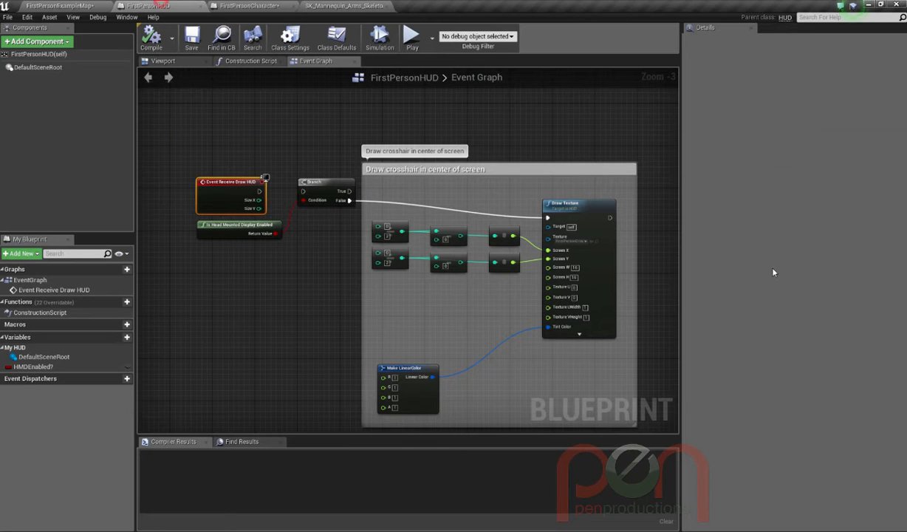
click(164, 60)
click(250, 6)
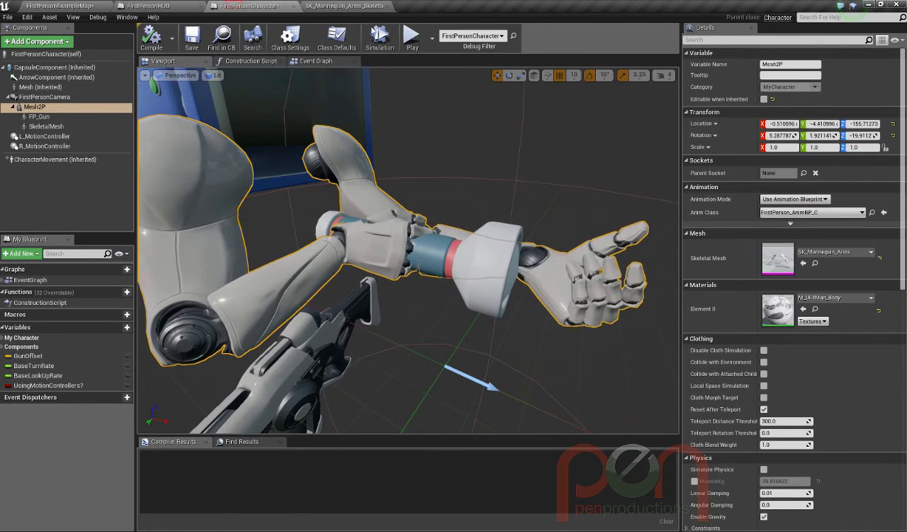
click(345, 7)
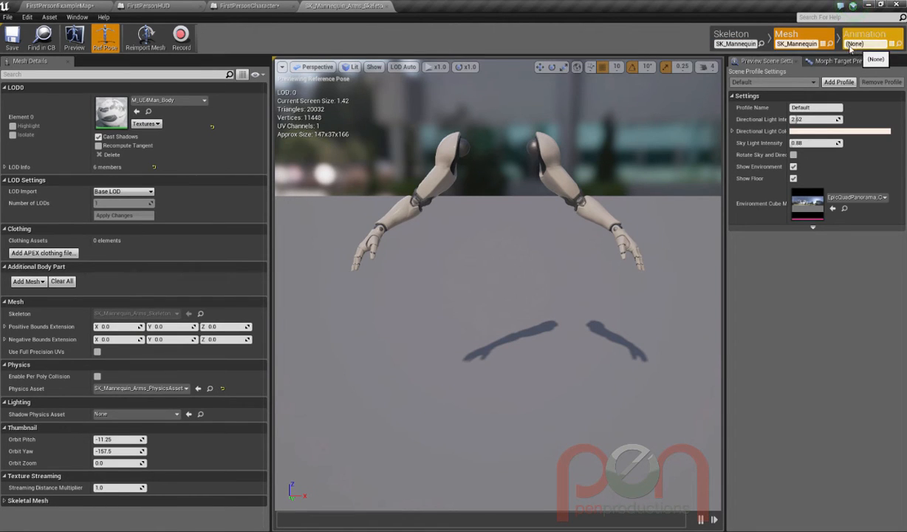
- Open the arms' skeleton and examine the GripPoint socket under middle_01_r from several angles
click(732, 38)
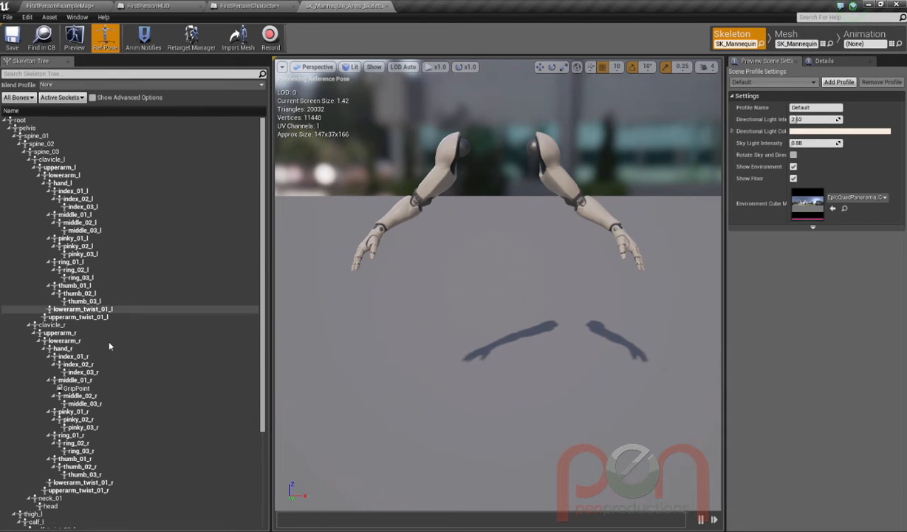
drag(262, 300, 255, 244)
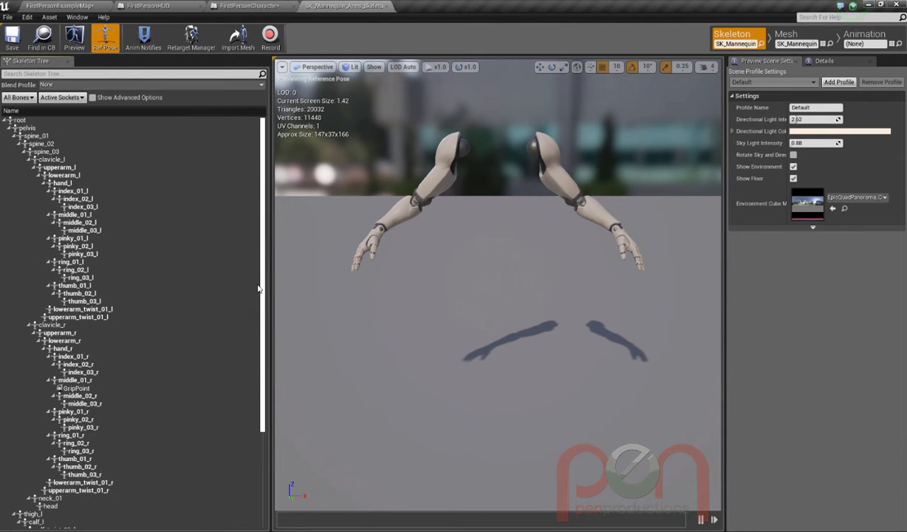
mouse_move(262, 294)
mouse_down()
mouse_move(267, 334)
mouse_move(199, 336)
mouse_up()
click(76, 321)
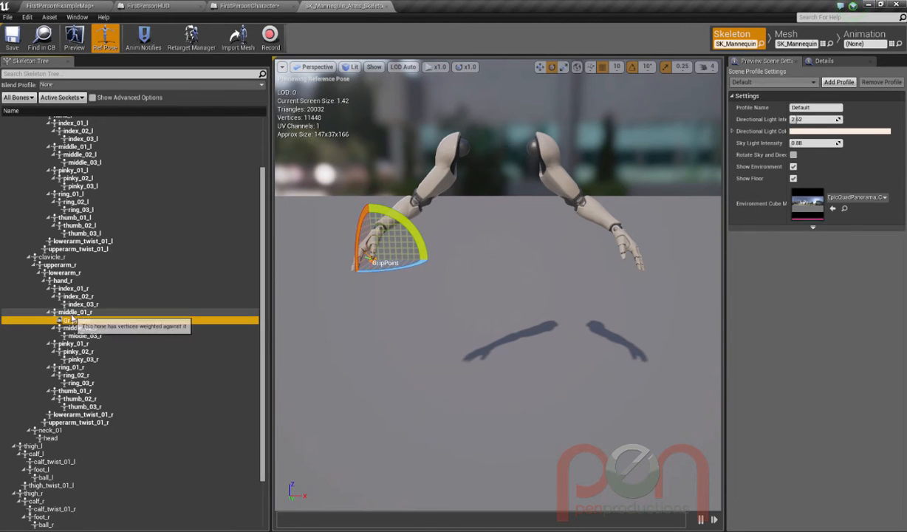
scroll(348, 260, up, 3)
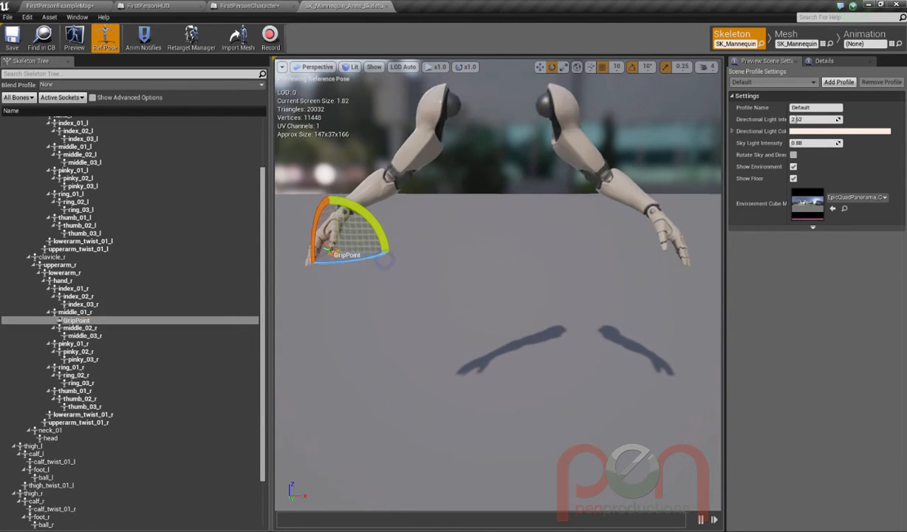
key(f)
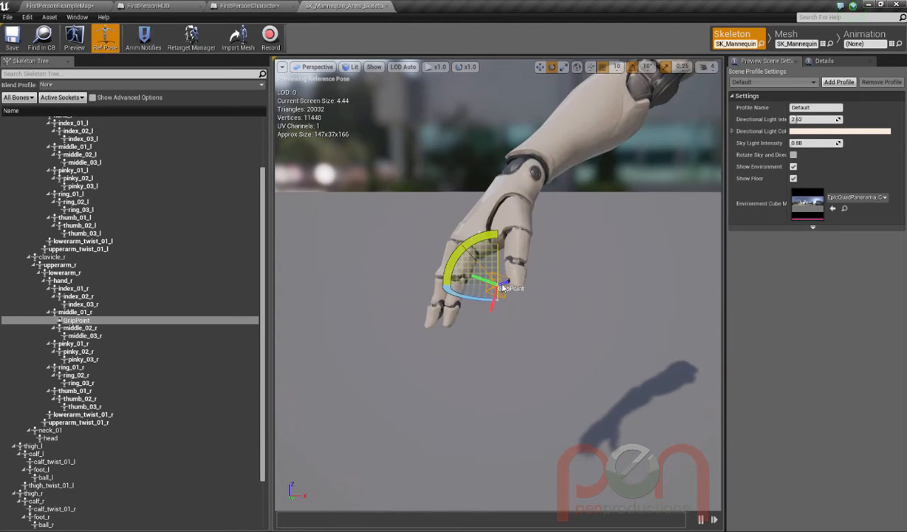
scroll(509, 283, down, 4)
scroll(509, 283, up, 3)
alt+drag(510, 285, 602, 269)
scroll(606, 267, down, 5)
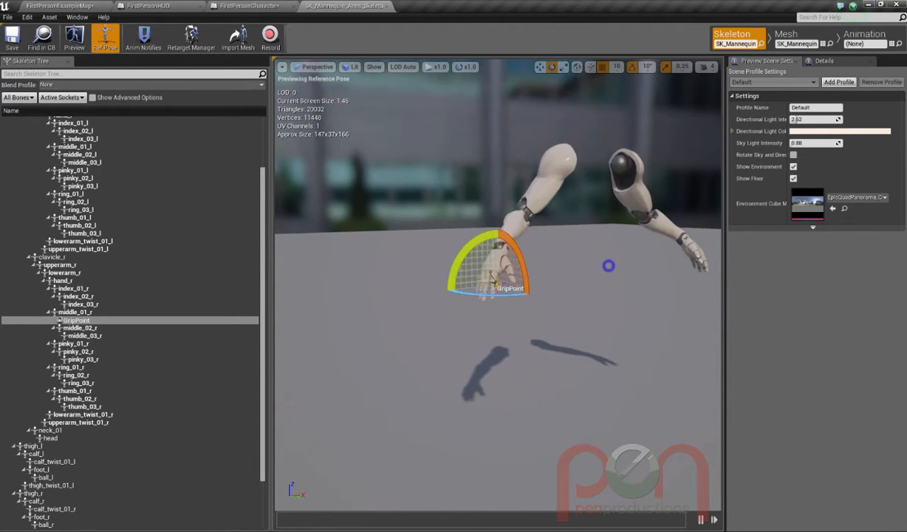
scroll(607, 265, up, 3)
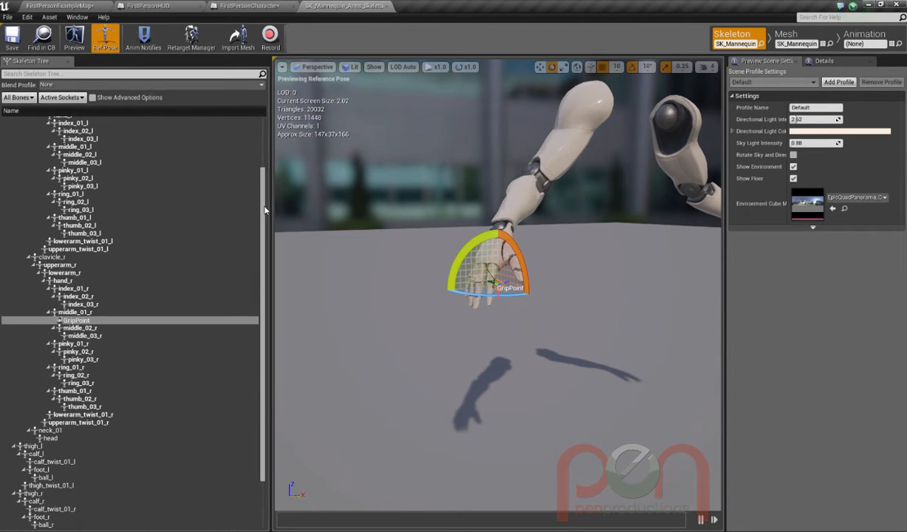
- Add a socket named LeftHandSocket to the middle_01_l bone and select it
drag(263, 243, 263, 198)
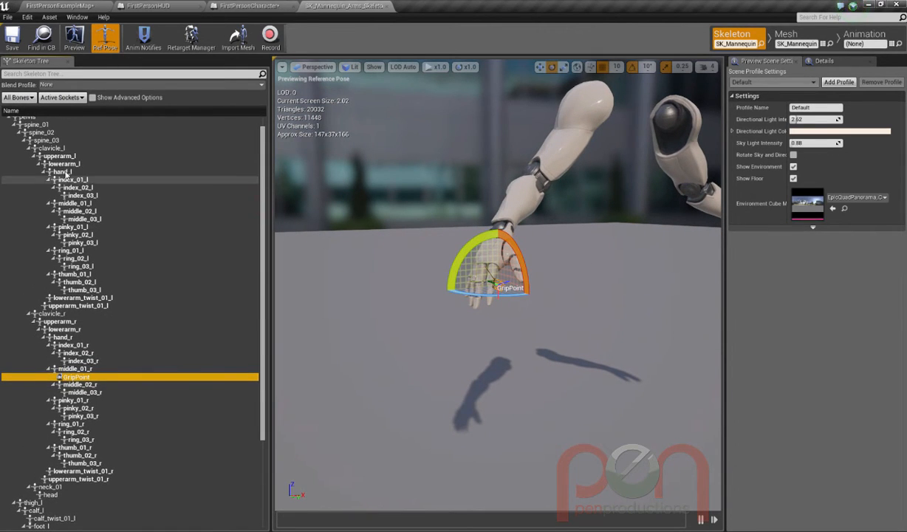
click(70, 203)
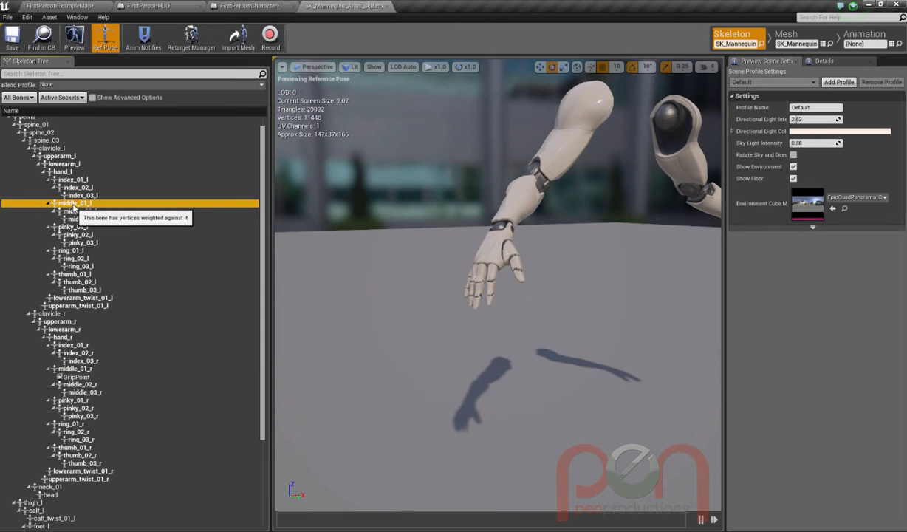
right_click(74, 209)
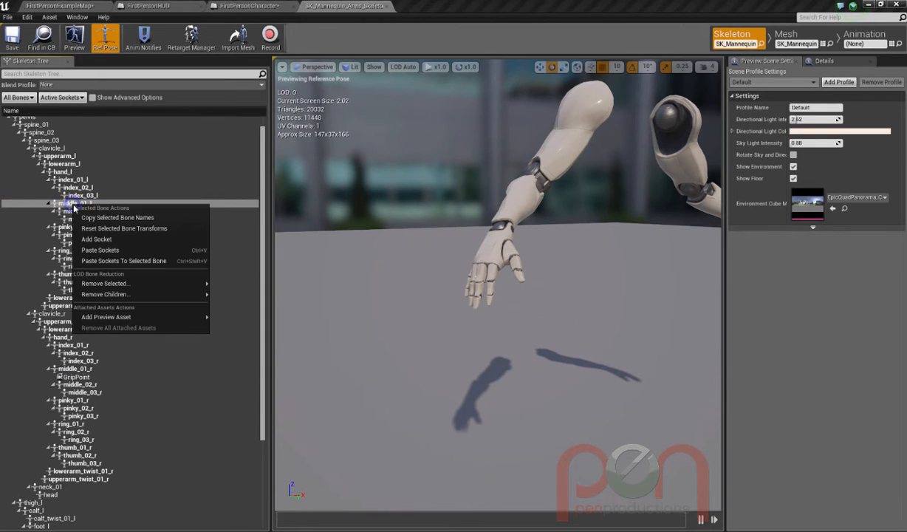
click(104, 239)
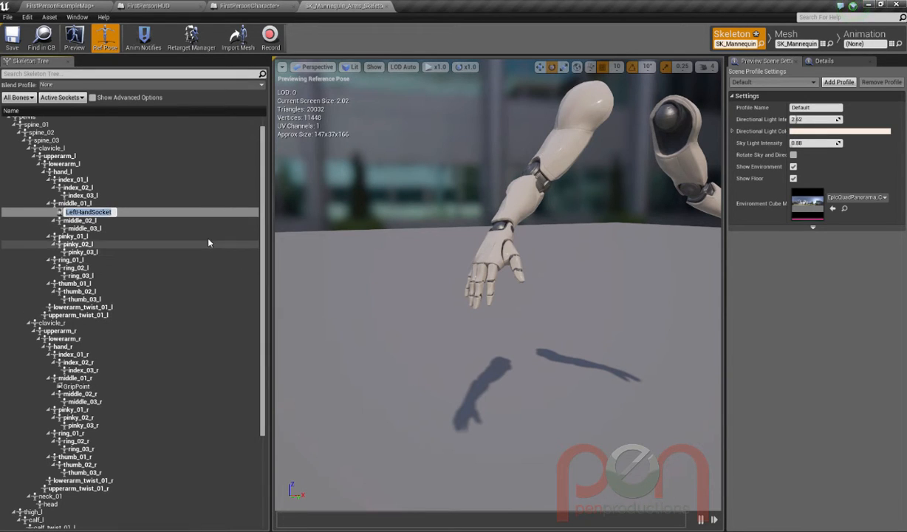
click(205, 234)
click(94, 213)
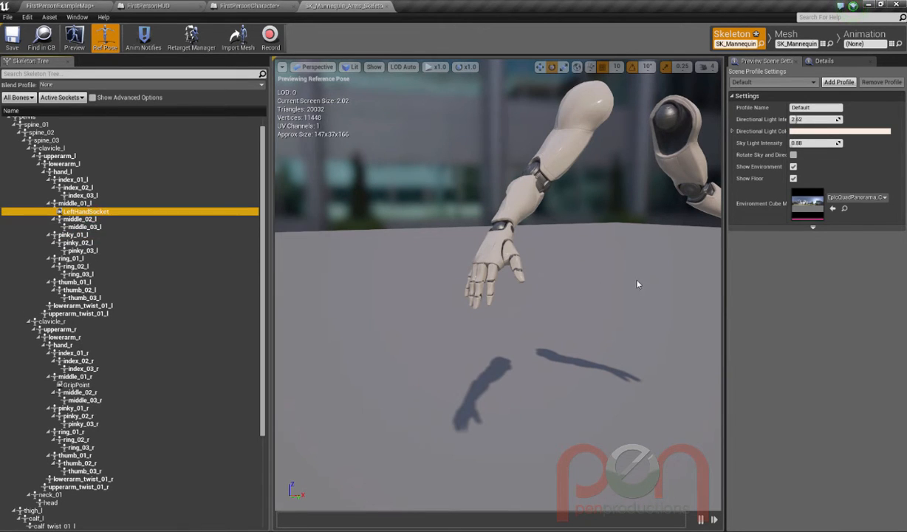
- Move LeftHandSocket off the middle finger's base into the grip area between the left thumb and fingers
right_drag(644, 267, 645, 267)
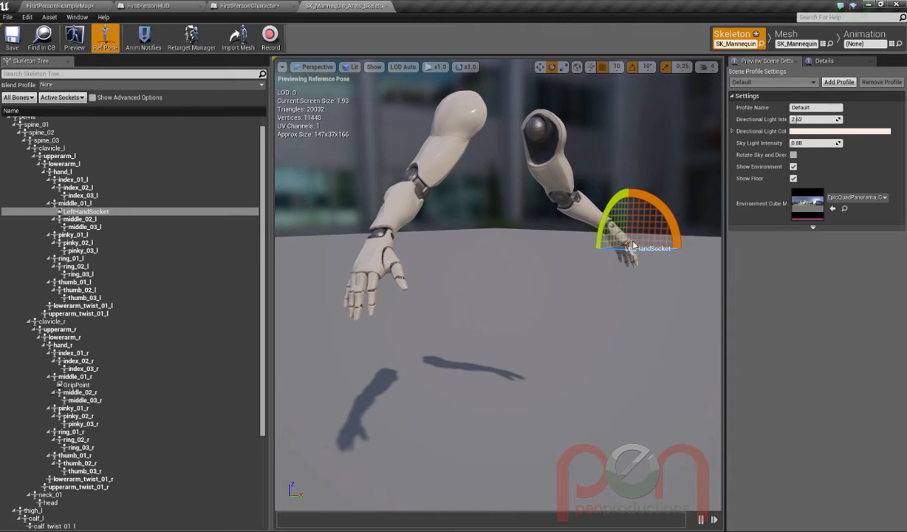
key(f)
scroll(509, 314, down, 4)
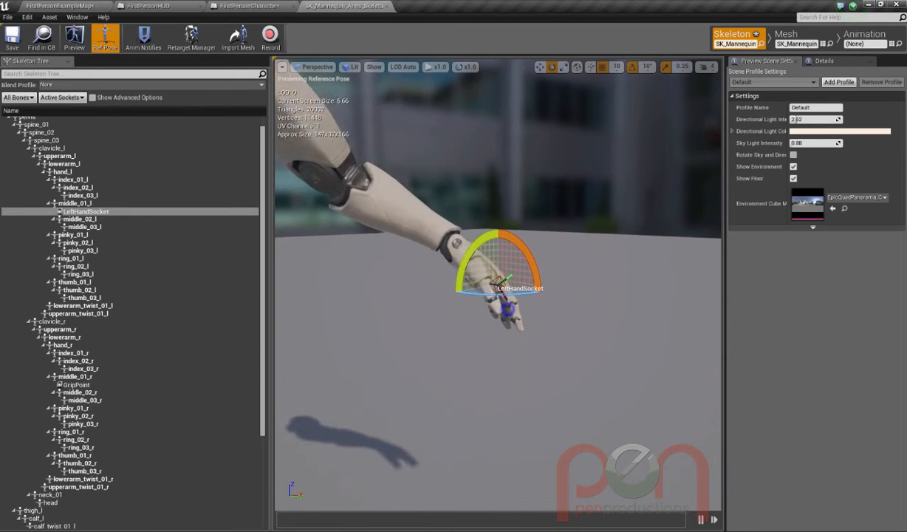
alt+drag(509, 313, 425, 296)
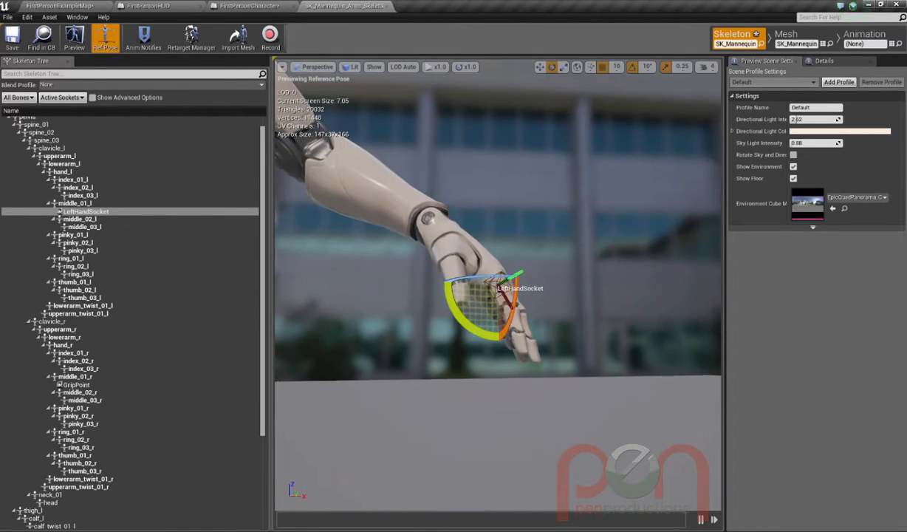
key(w)
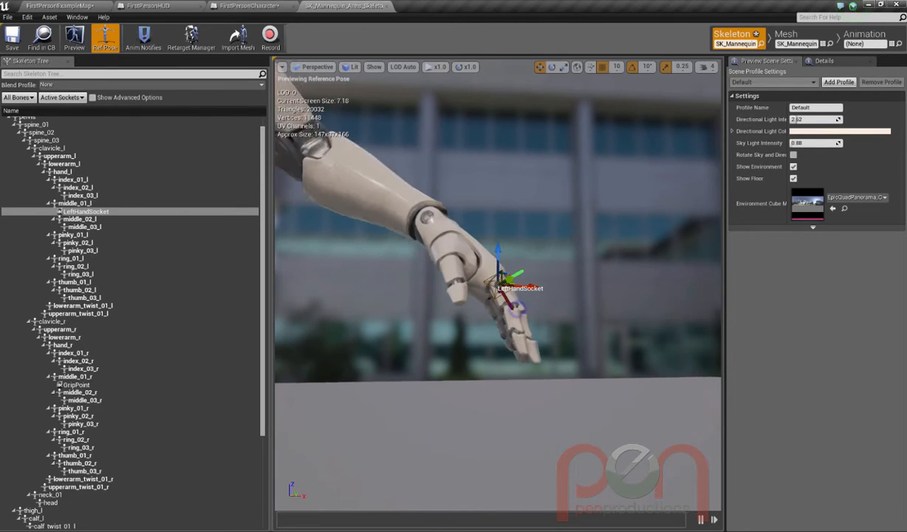
scroll(515, 262, up, 2)
alt+drag(515, 327, 509, 275)
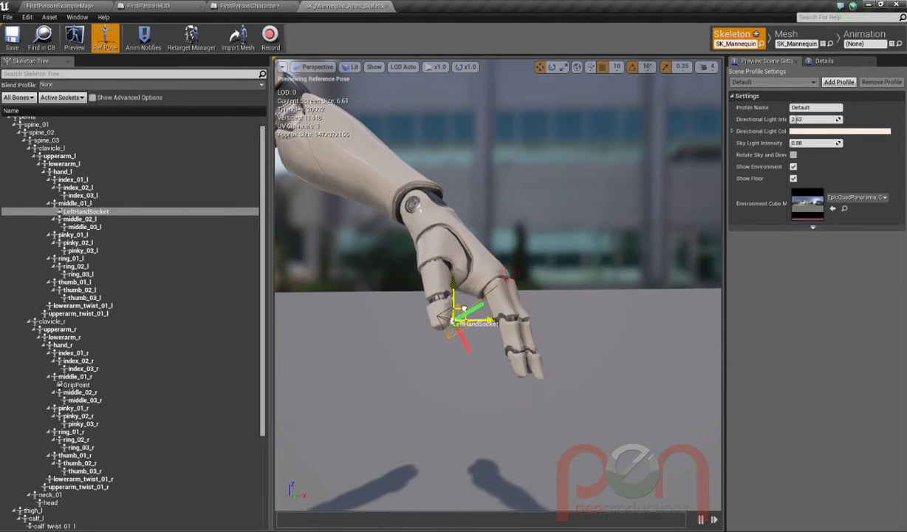
alt+drag(481, 333, 556, 286)
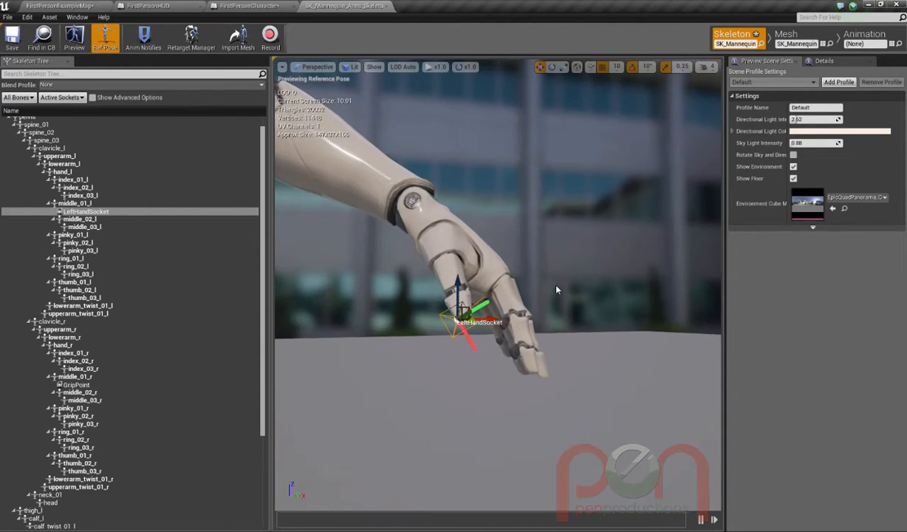
alt+right_drag(556, 286, 505, 306)
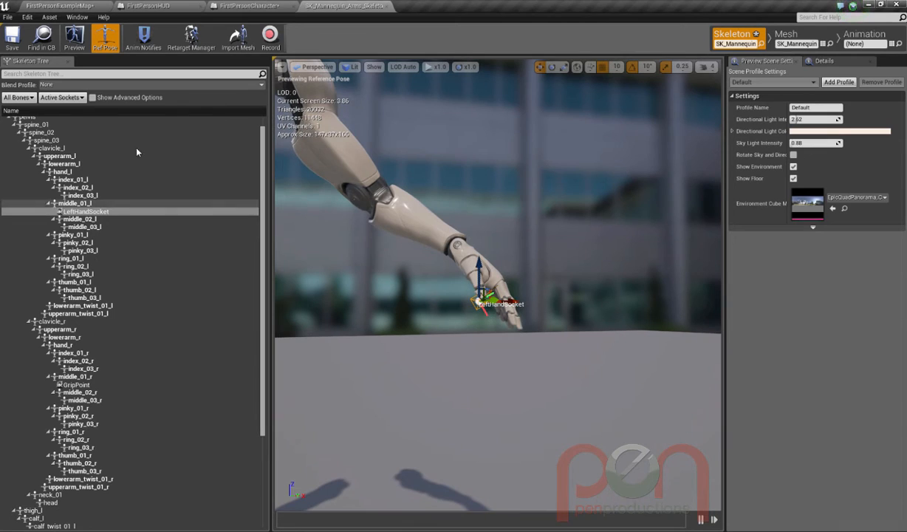
- Save the arms skeleton and return to the FirstPersonCharacter blueprint
click(12, 38)
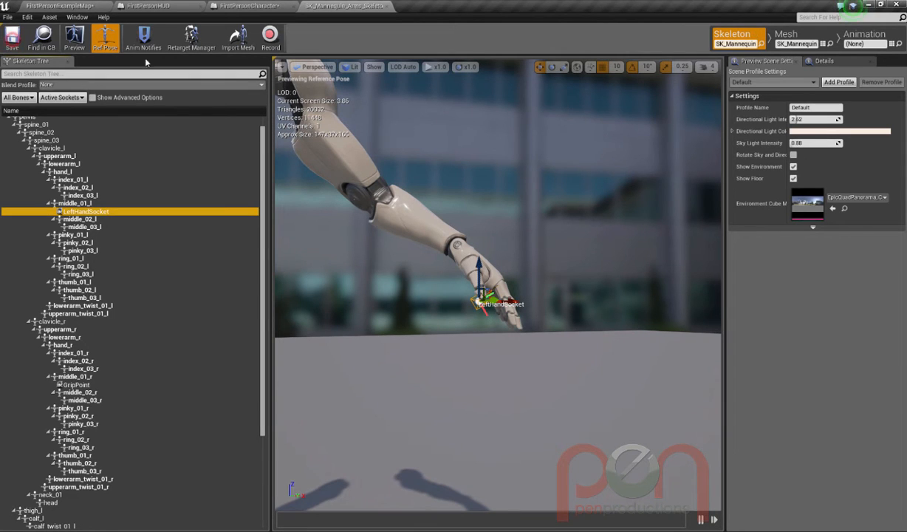
click(236, 7)
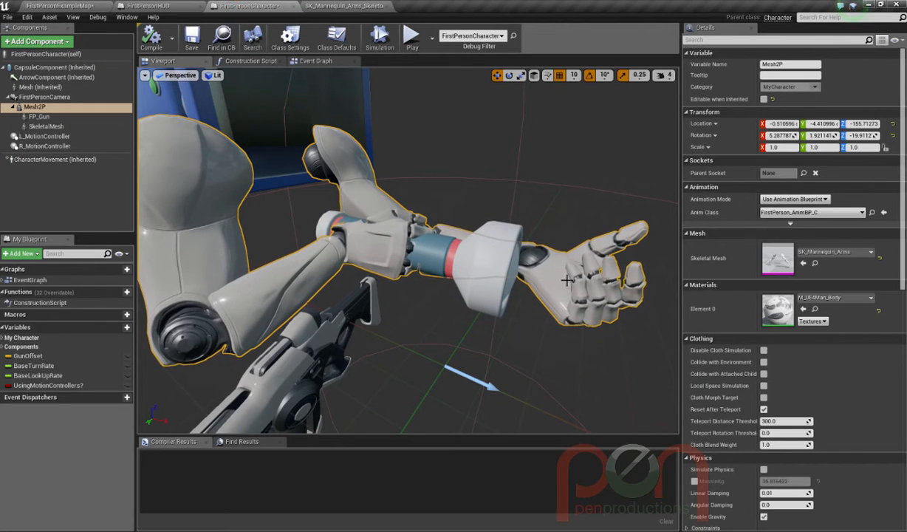
- Set the AttachToComponent node's socket name to LeftHandSocket in the FirstPersonCharacter construction script
click(476, 267)
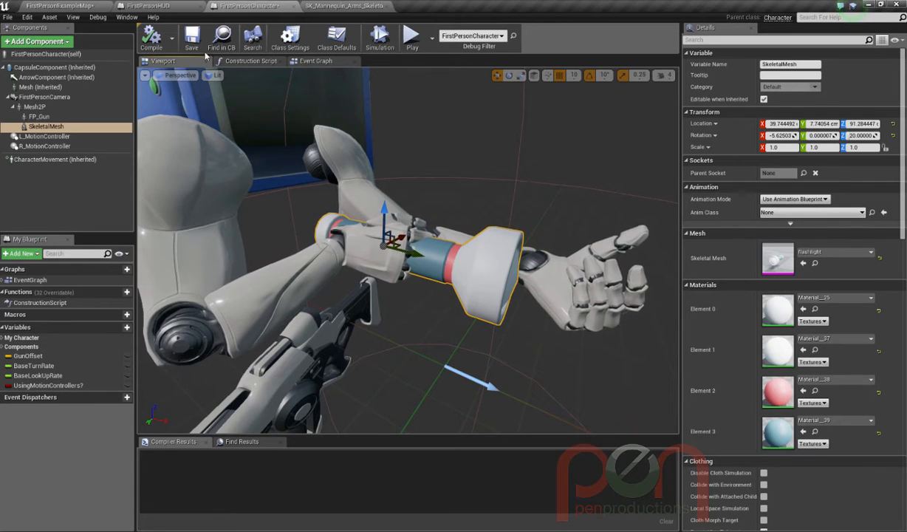
click(244, 61)
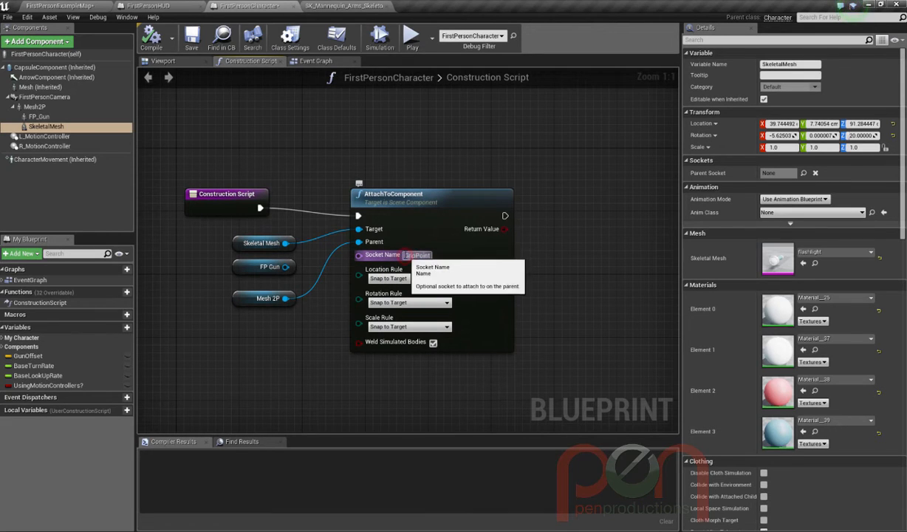
click(417, 255)
key(ctrl+v)
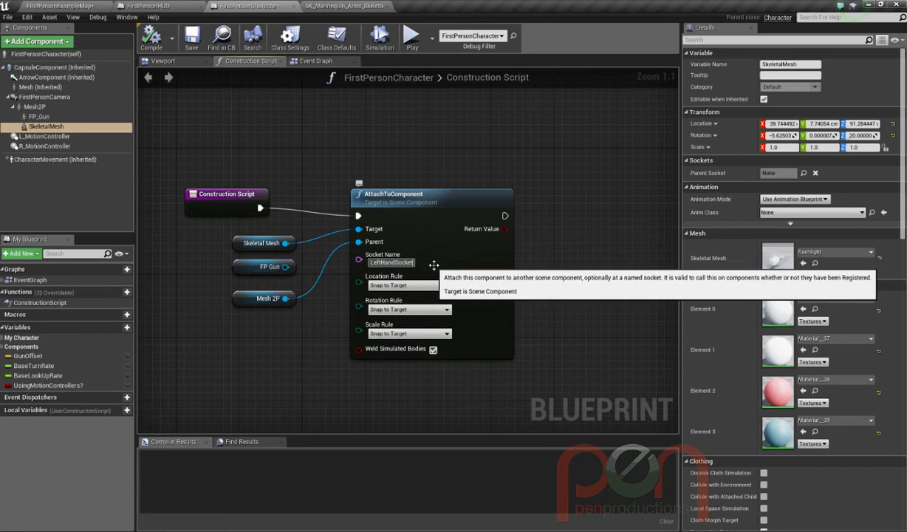
click(431, 266)
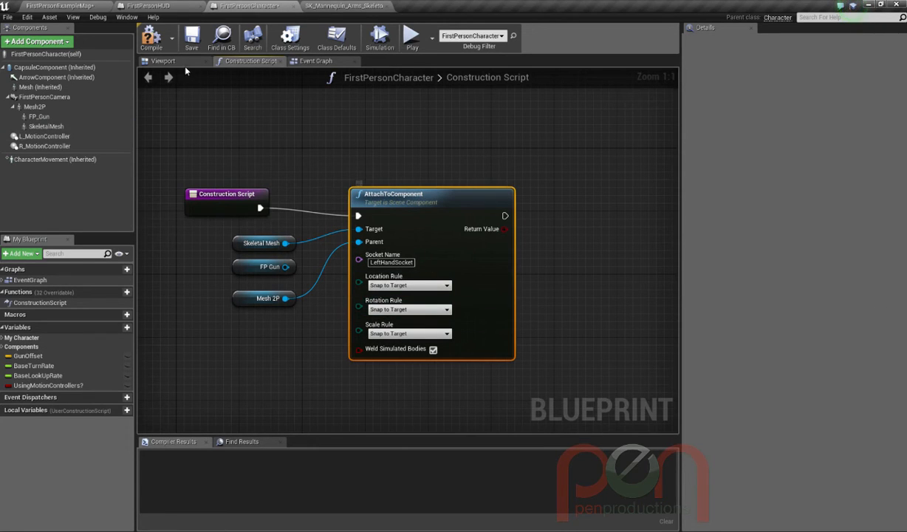
- Rotate the flashlight in the left hand to a rotation of about X 13.3, Y -6.7, Z 18.9
click(166, 7)
click(238, 6)
click(171, 61)
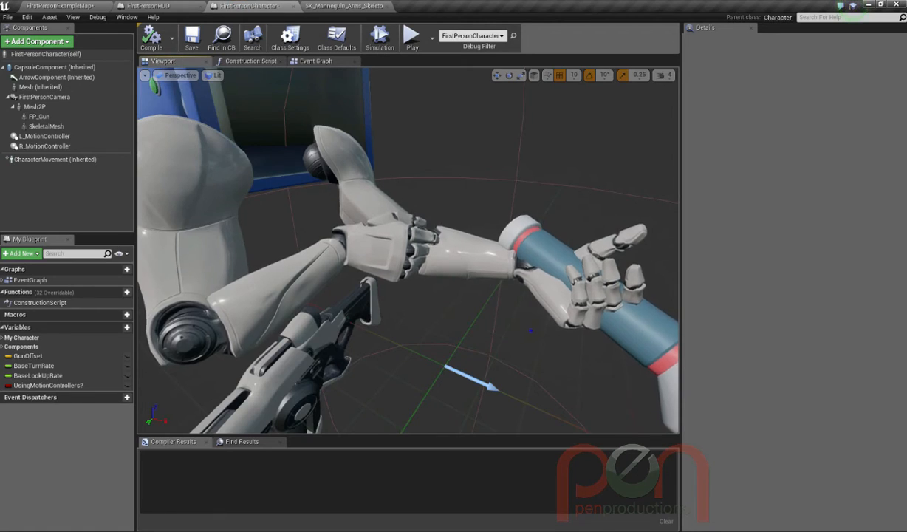
scroll(514, 340, down, 5)
click(536, 298)
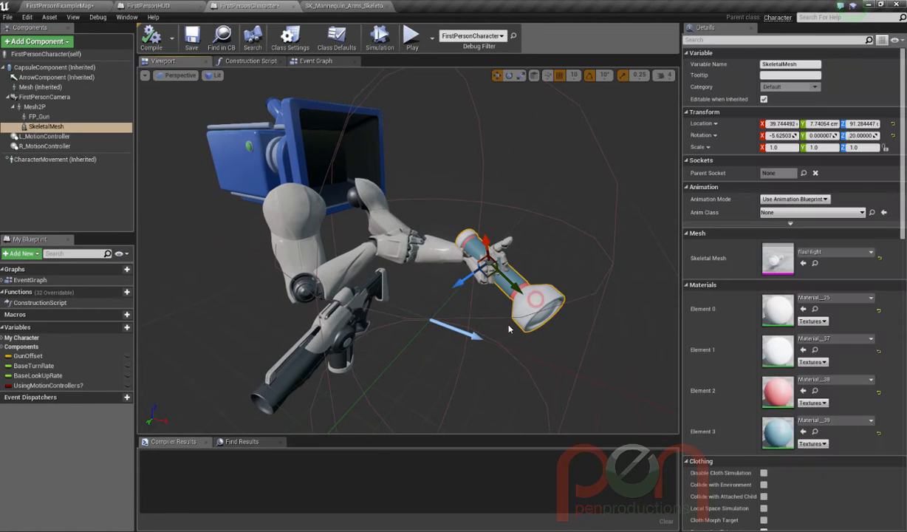
alt+drag(475, 315, 421, 339)
key(e)
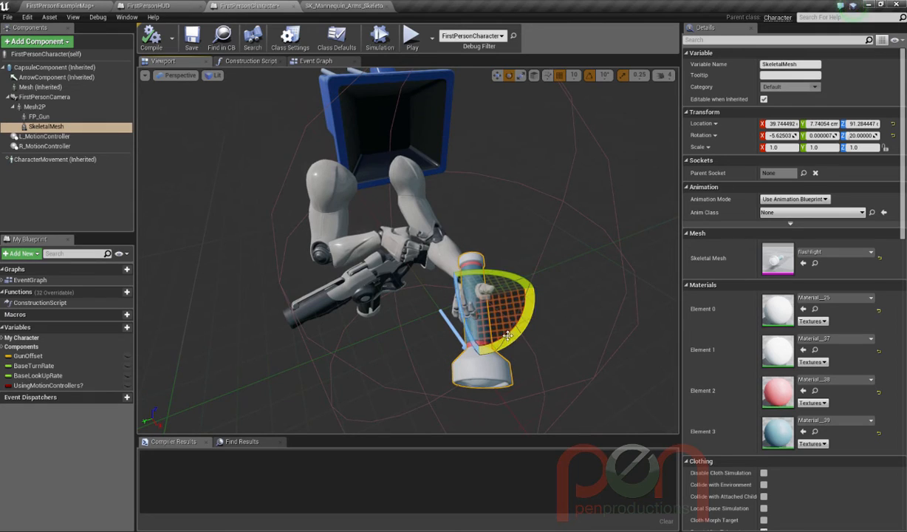
drag(513, 334, 524, 308)
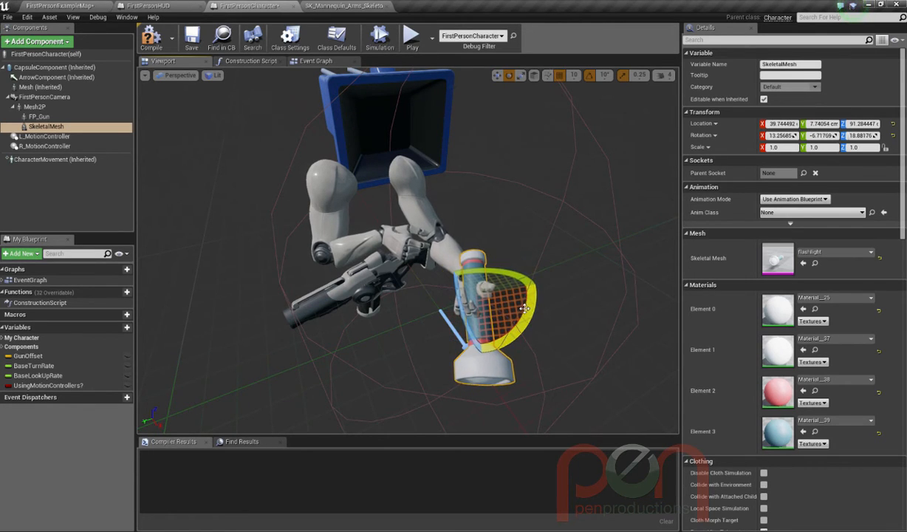
- Set AttachToComponent's location, rotation and scale rules to Keep Relative and compile the blueprint
click(252, 61)
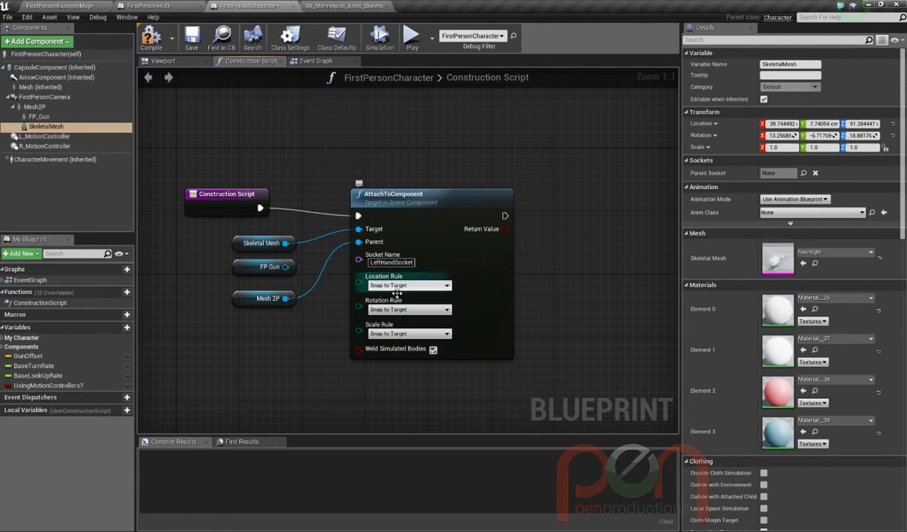
click(395, 294)
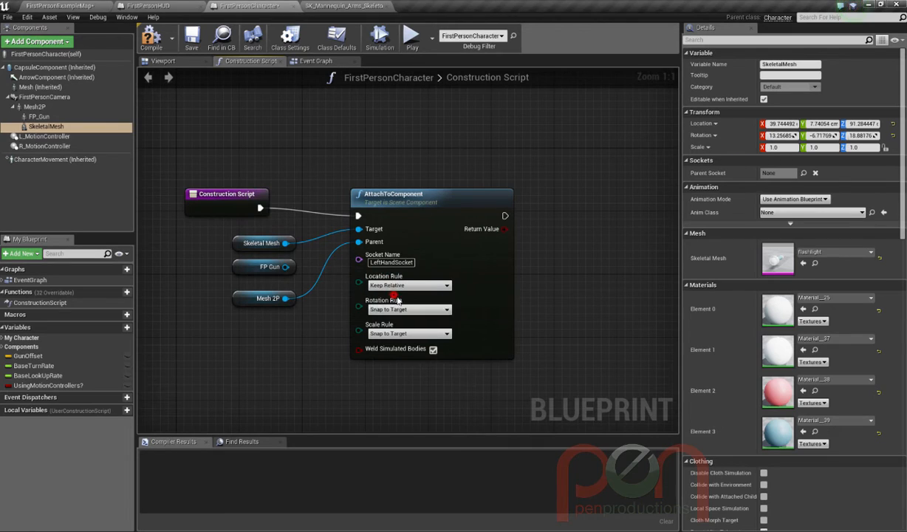
click(397, 309)
click(396, 319)
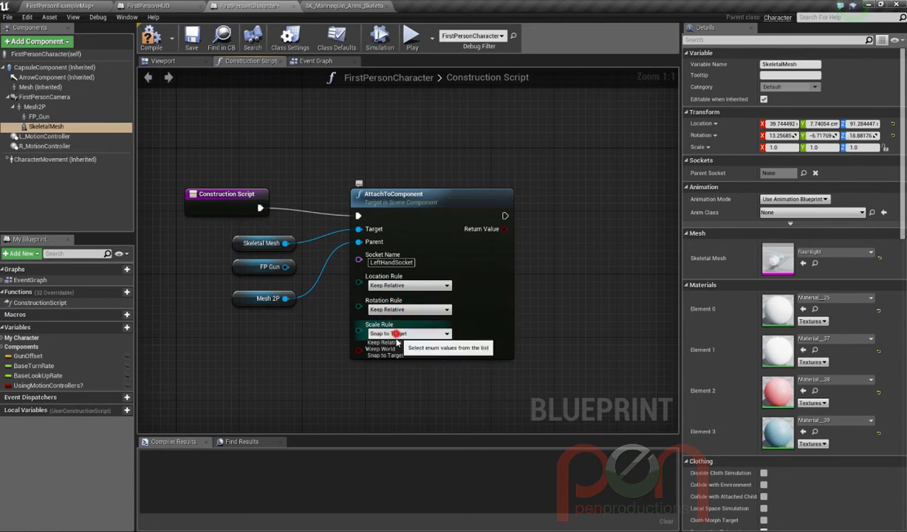
click(391, 343)
click(151, 37)
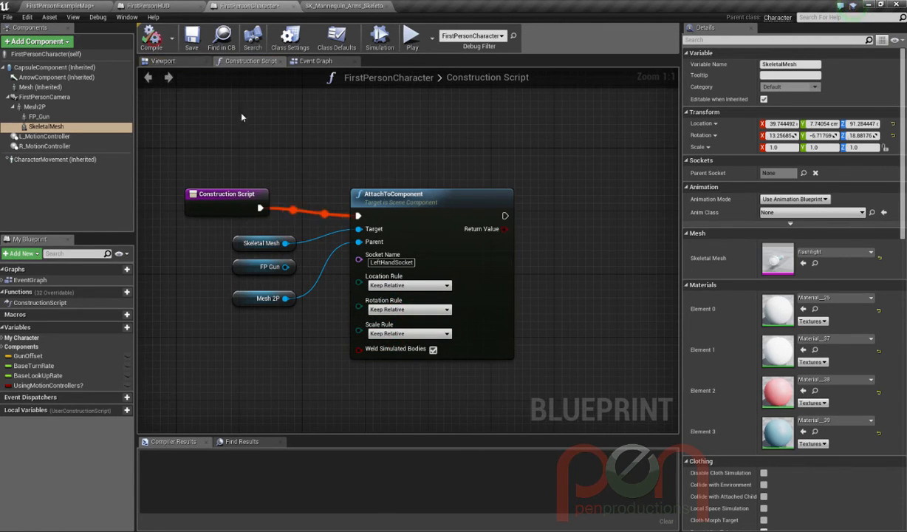
- Move the flashlight back into the left hand at about X 4.3, Y 4.2, Z 3.2, with position and rotation snapping off
click(175, 62)
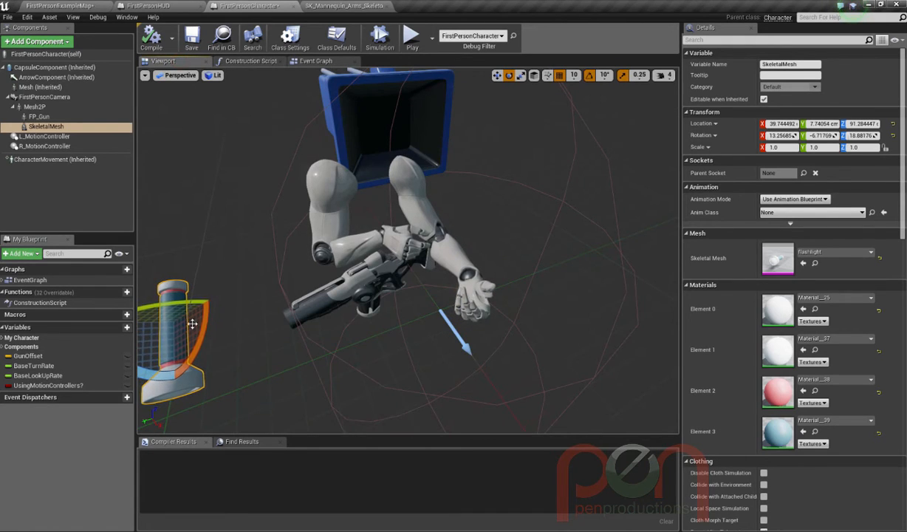
alt+right_drag(410, 331, 375, 318)
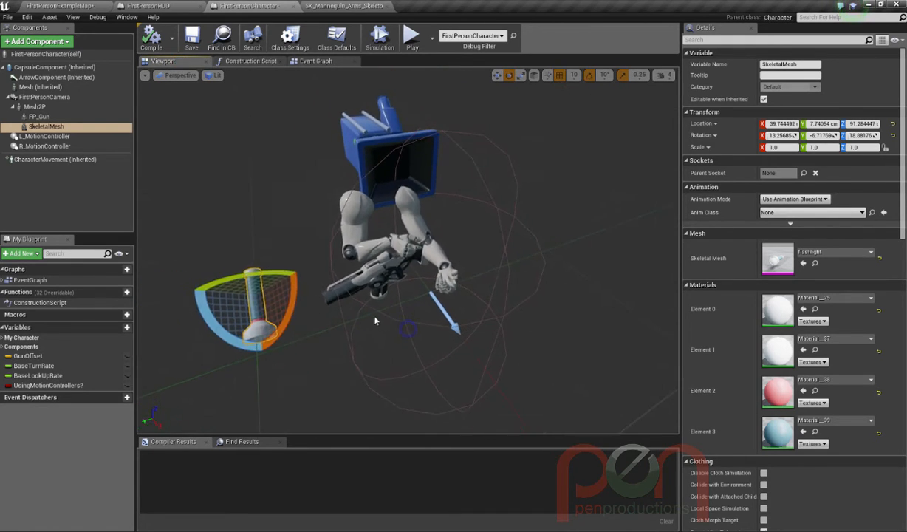
alt+drag(373, 316, 370, 287)
key(w)
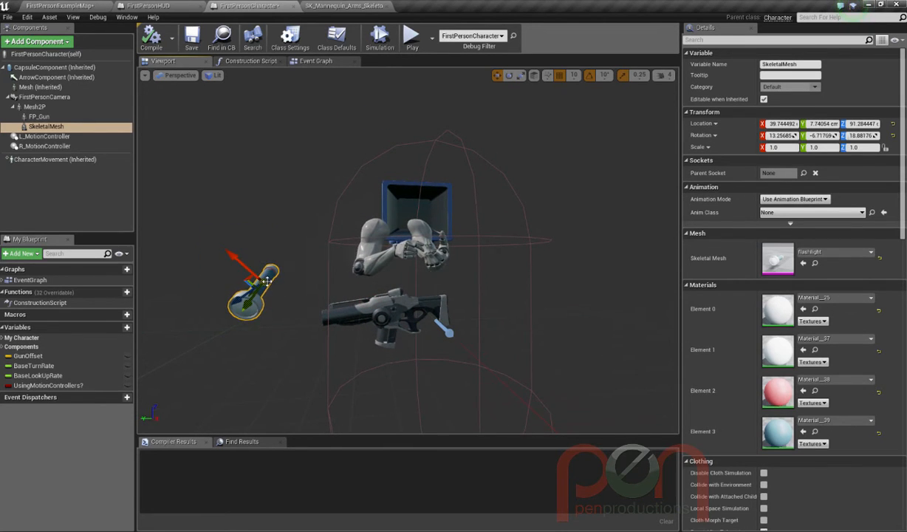
drag(262, 282, 444, 252)
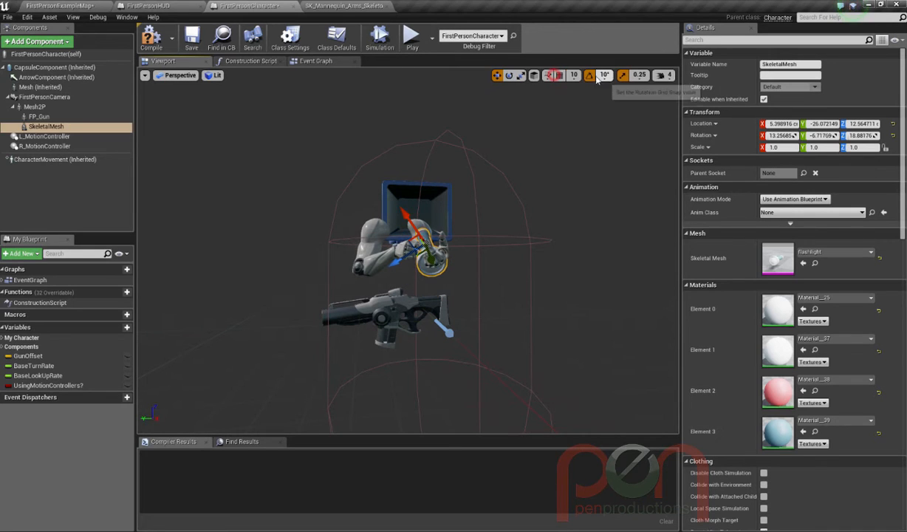
alt+drag(530, 210, 669, 211)
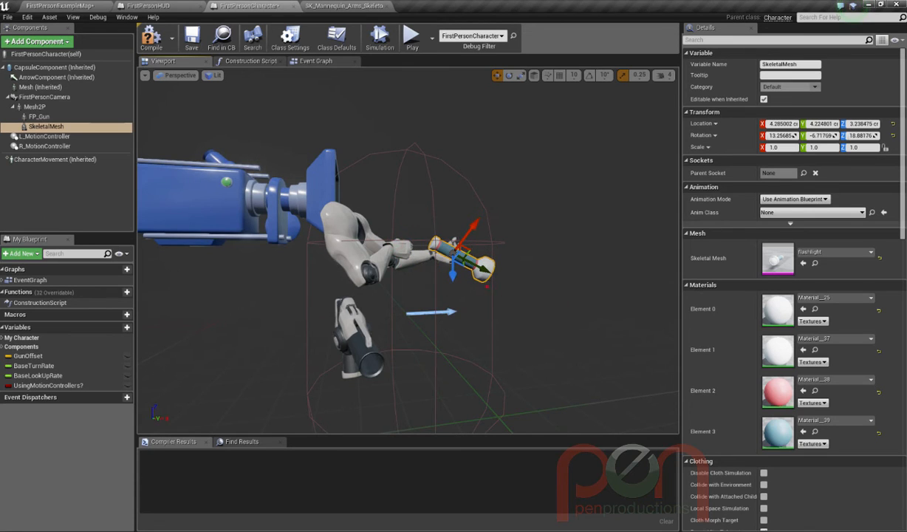
alt+drag(532, 214, 432, 235)
- Rotate the flashlight to about X 41.7, Y -22.5, Z -7.6 so it points forward from the left hand
alt+right_drag(384, 341, 409, 328)
alt+drag(409, 329, 443, 281)
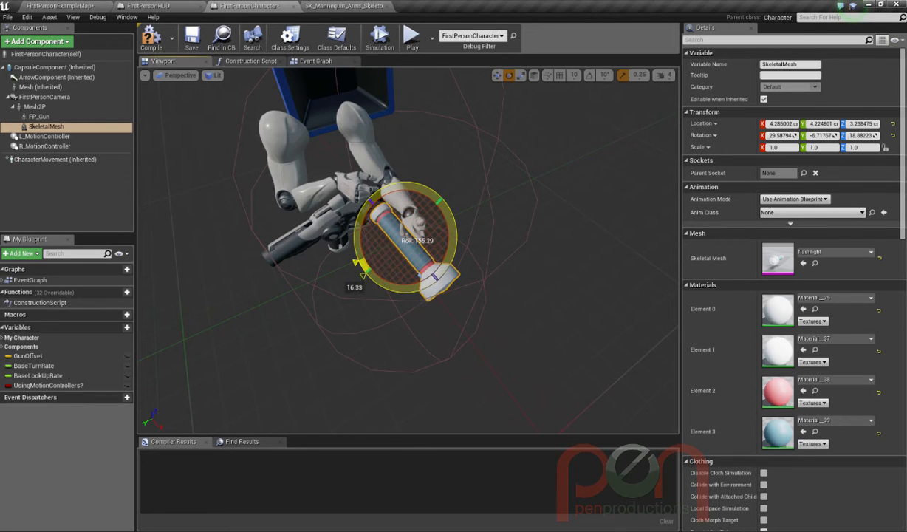
drag(478, 206, 477, 207)
alt+drag(477, 208, 430, 181)
alt+right_drag(430, 181, 459, 199)
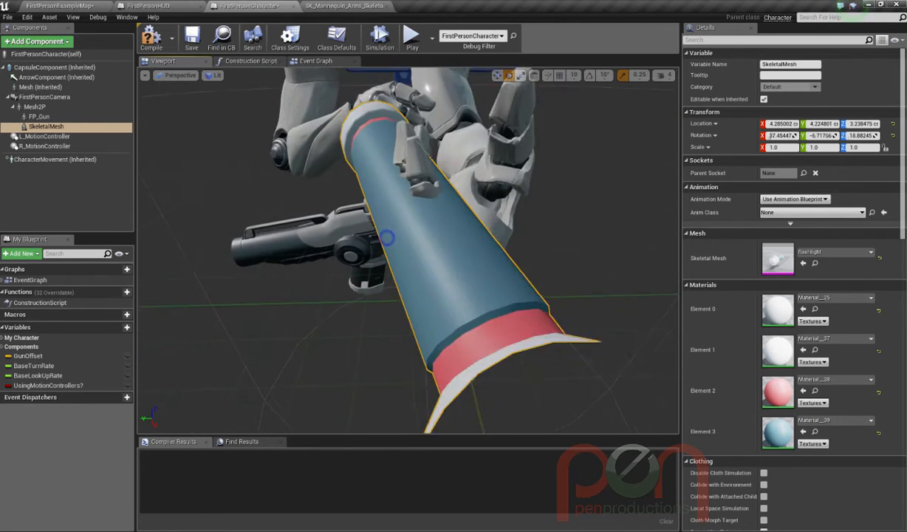
alt+drag(458, 199, 521, 249)
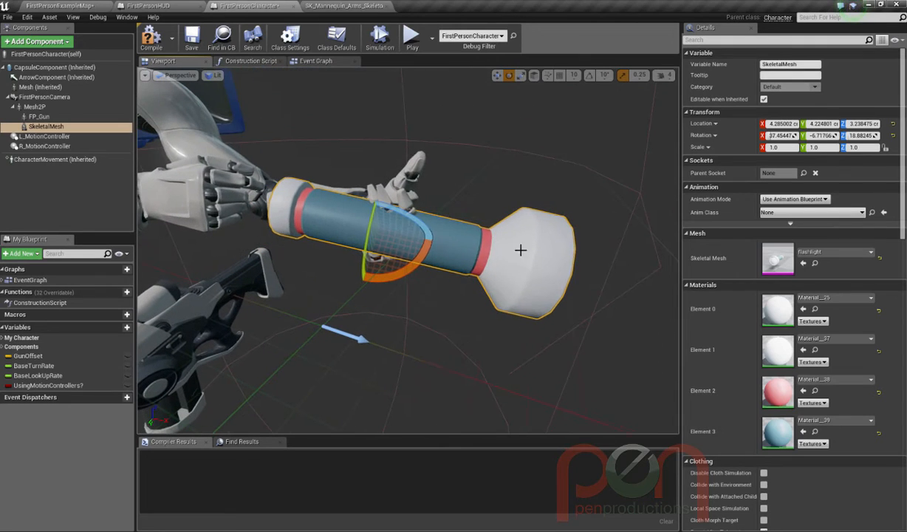
drag(418, 221, 367, 193)
drag(391, 141, 370, 239)
- Fine-tune the flashlight's position within the left hand's grip to about X 3.1, Y 1.3, Z -0.6
key(w)
drag(388, 188, 418, 240)
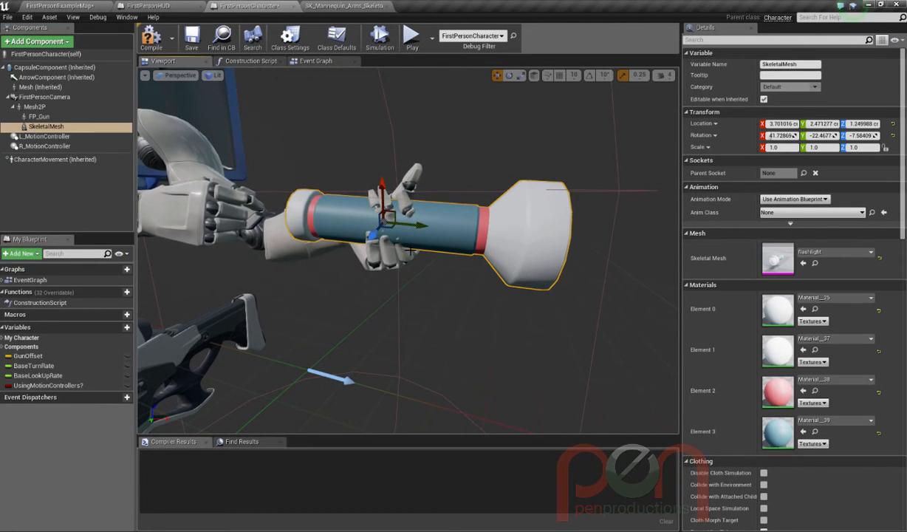
key(ctrl+z)
key(ctrl+z)
alt+drag(435, 273, 414, 282)
click(457, 234)
drag(435, 185, 435, 174)
- Delete the FP_Gun component from the character
alt+drag(430, 284, 364, 297)
scroll(483, 293, down, 6)
alt+drag(484, 293, 441, 291)
click(297, 298)
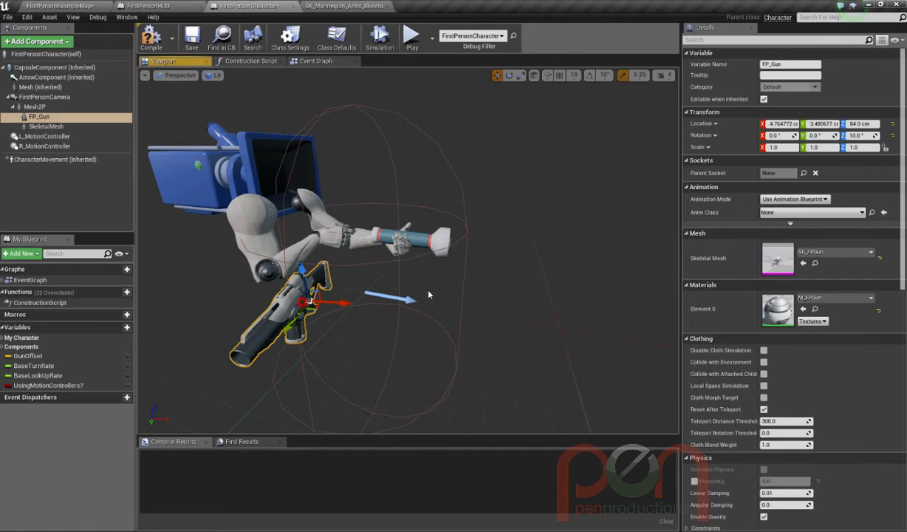
key(Delete)
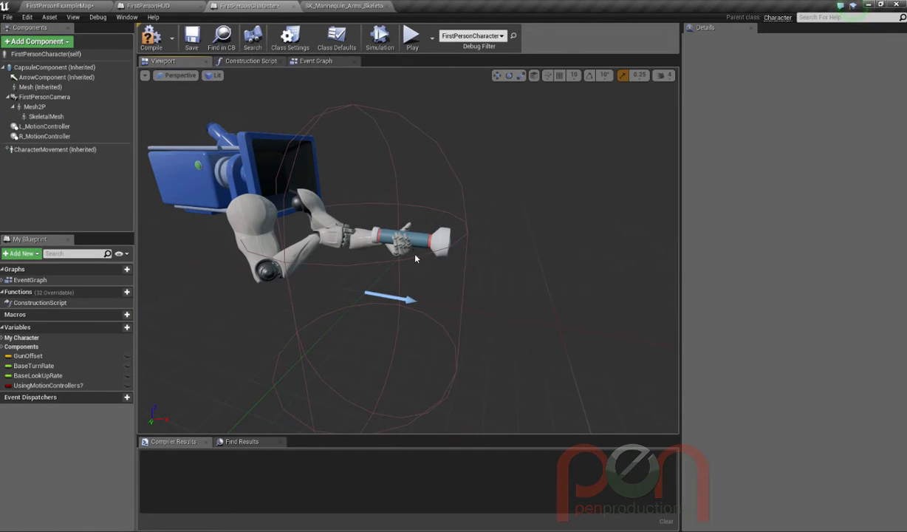
- Return to the FirstPersonExampleMap level and play-test it to check how the flashlight looks in the first-person view
click(255, 60)
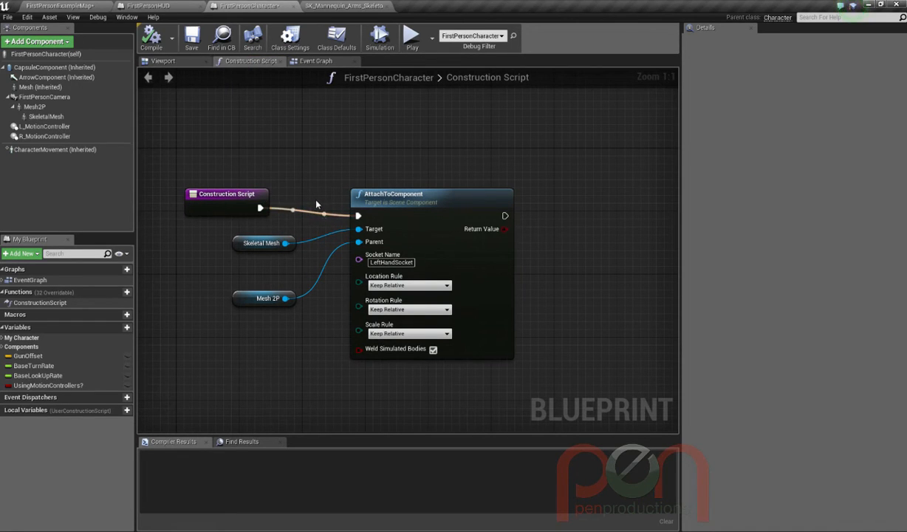
click(157, 6)
click(61, 5)
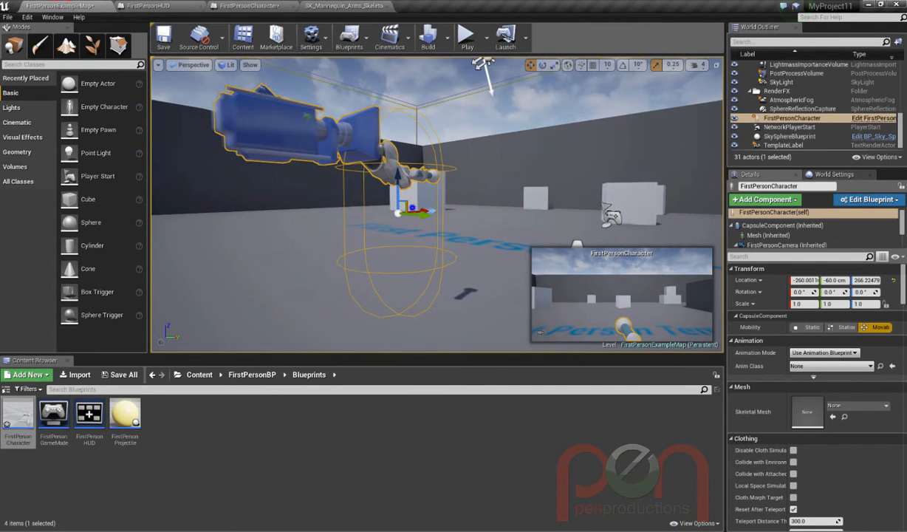
alt+drag(243, 316, 174, 341)
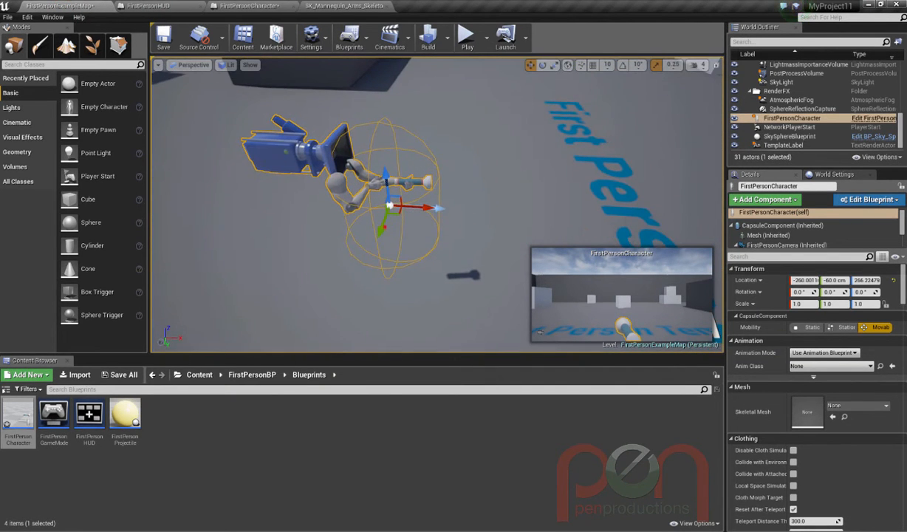
drag(384, 226, 416, 216)
key(ctrl+z)
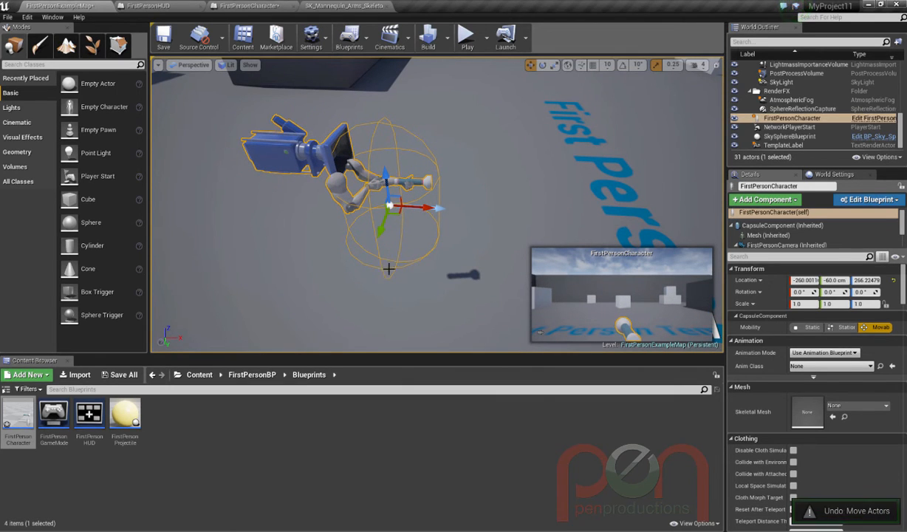
click(467, 37)
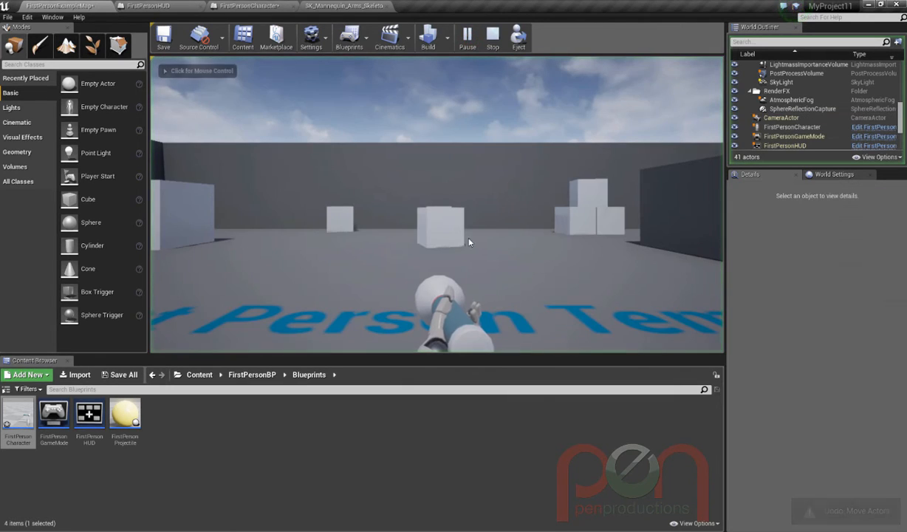
click(467, 285)
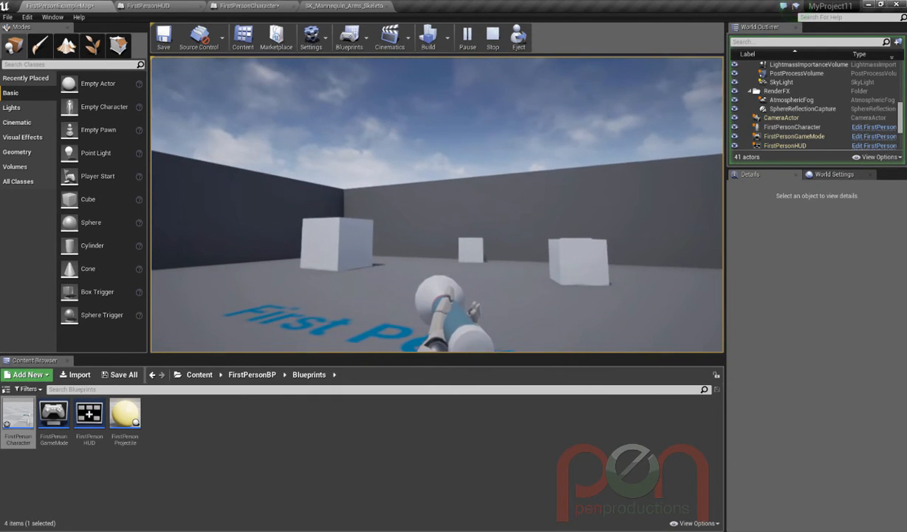
key(Escape)
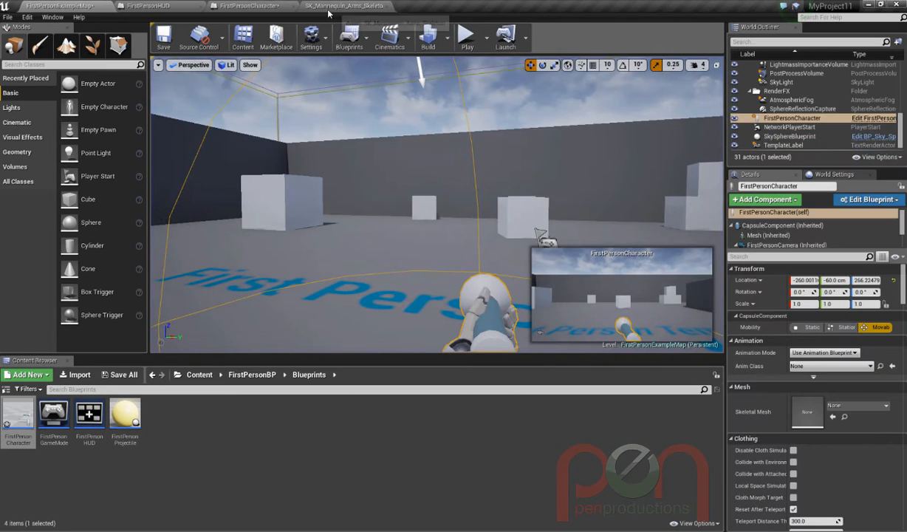
- Return to the FirstPersonCharacter blueprint and rename the flashlight's skeletal mesh component to FlashLight
click(249, 6)
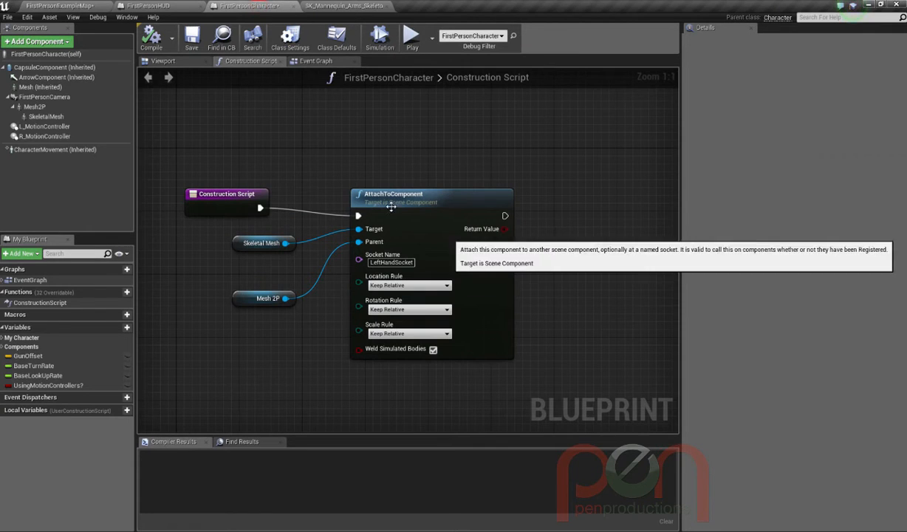
click(182, 62)
click(436, 232)
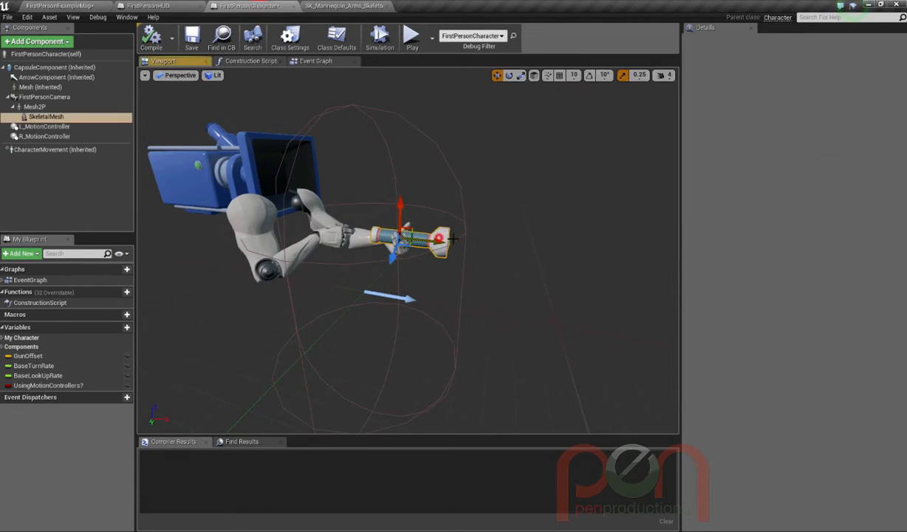
alt+drag(434, 308, 420, 272)
scroll(420, 272, up, 4)
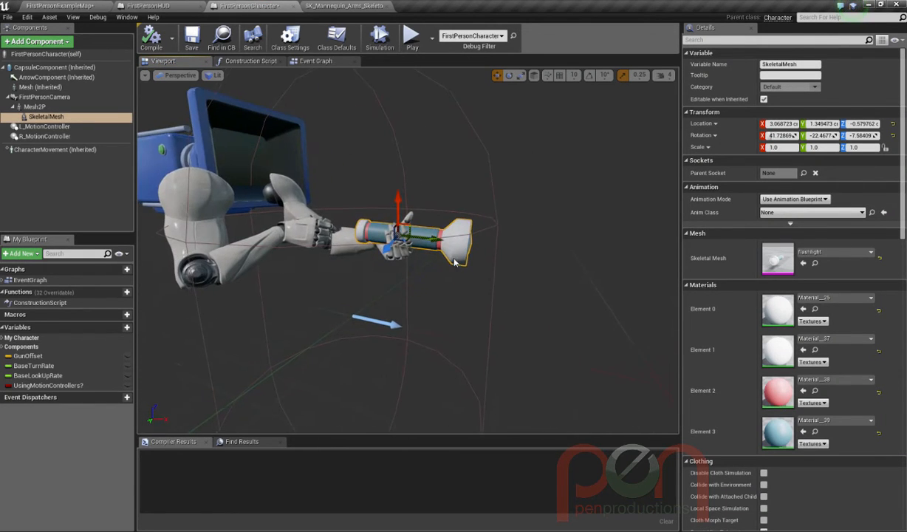
click(51, 118)
click(807, 65)
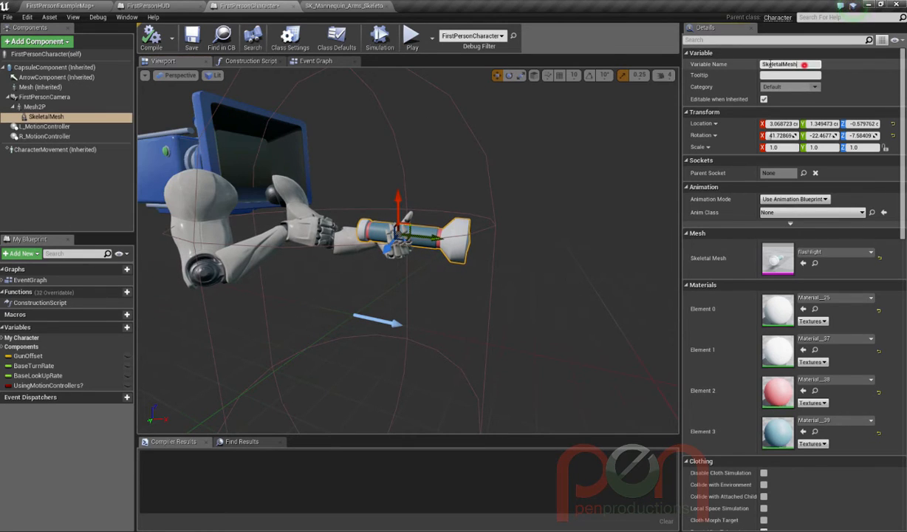
text(FlashLight)
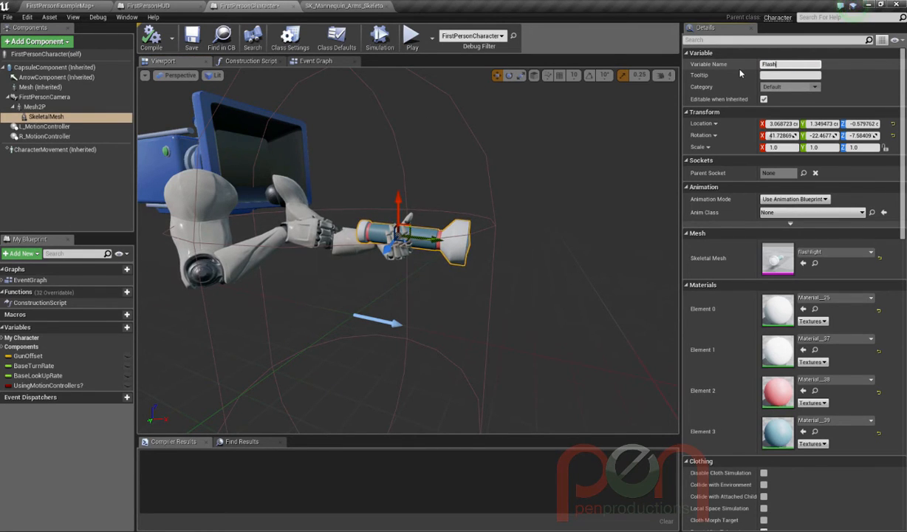
key(Return)
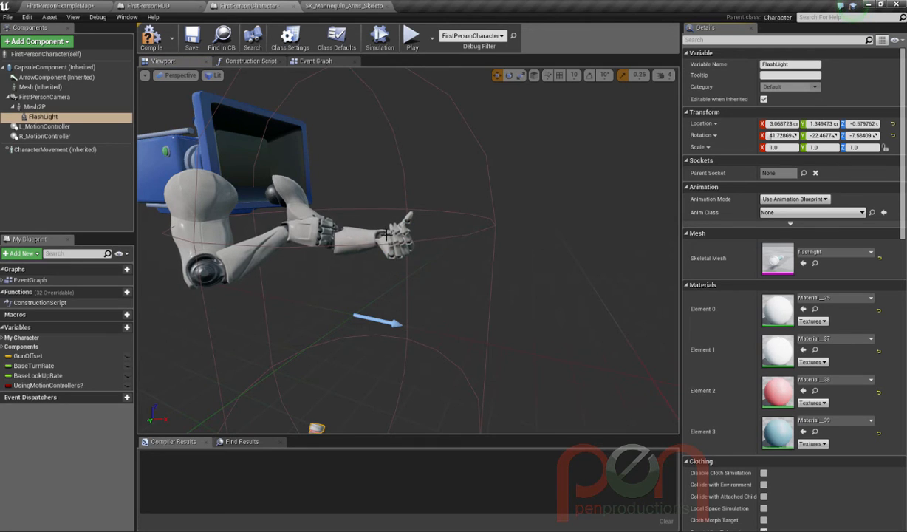
- Try to move the displaced flashlight back to the left hand at about X 59.9, Y 21.6, Z 133.0
mouse_move(397, 301)
middle_down()
mouse_move(329, 358)
mouse_move(397, 301)
middle_up()
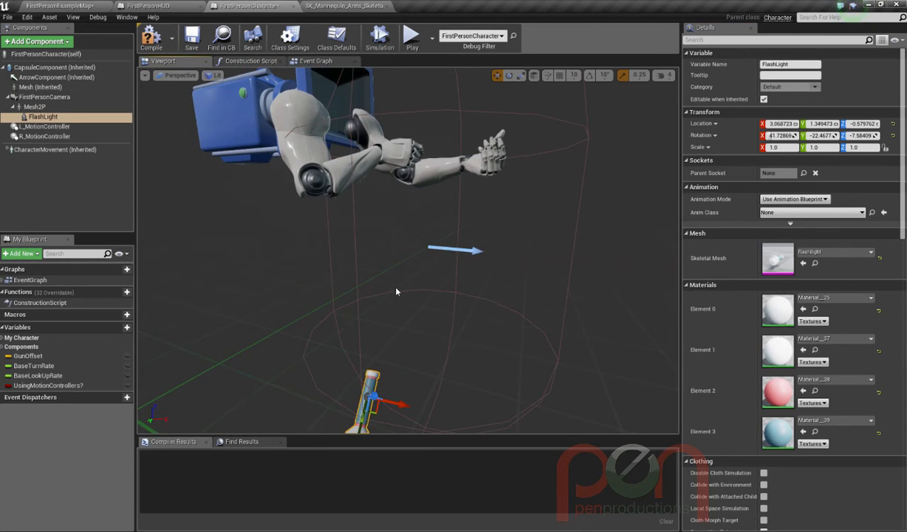
click(246, 63)
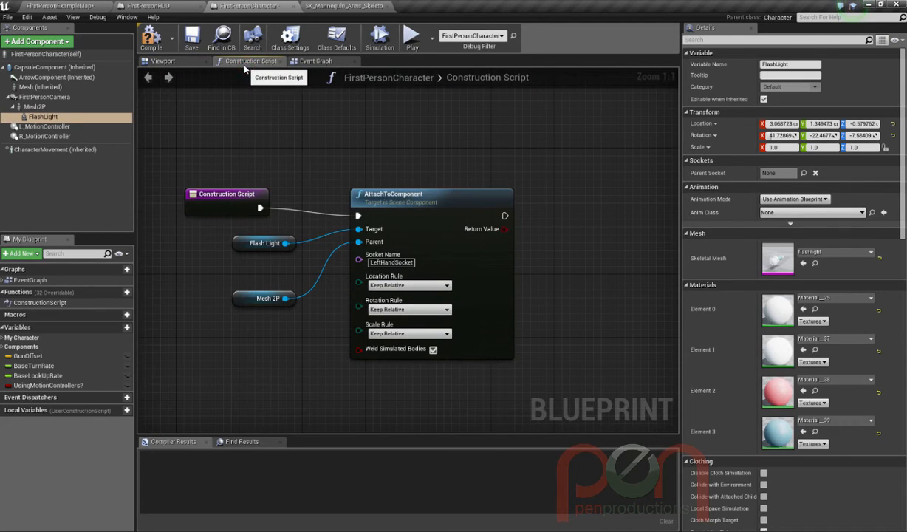
click(163, 61)
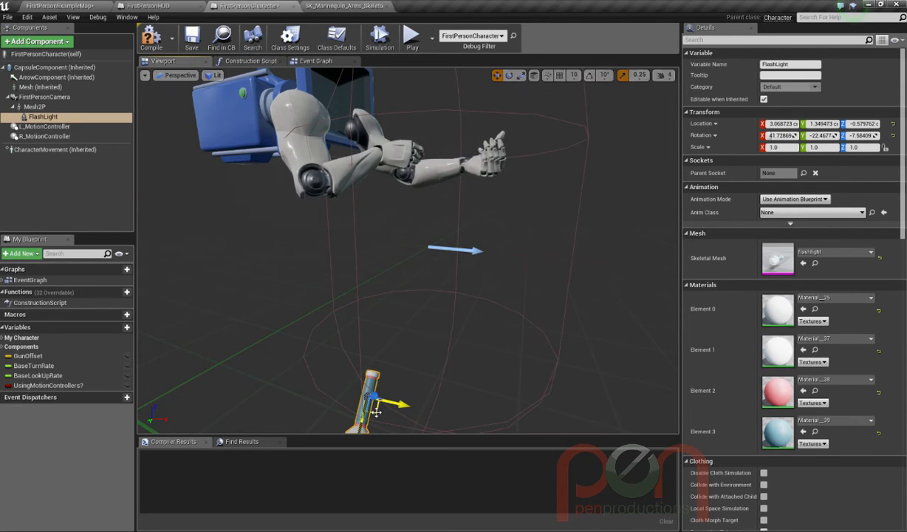
drag(376, 410, 493, 189)
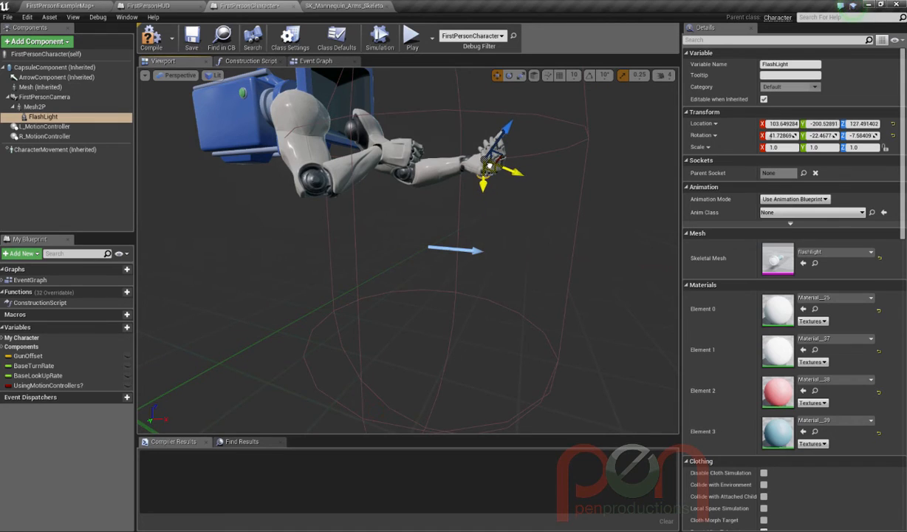
alt+drag(506, 237, 474, 243)
alt+right_drag(474, 243, 453, 251)
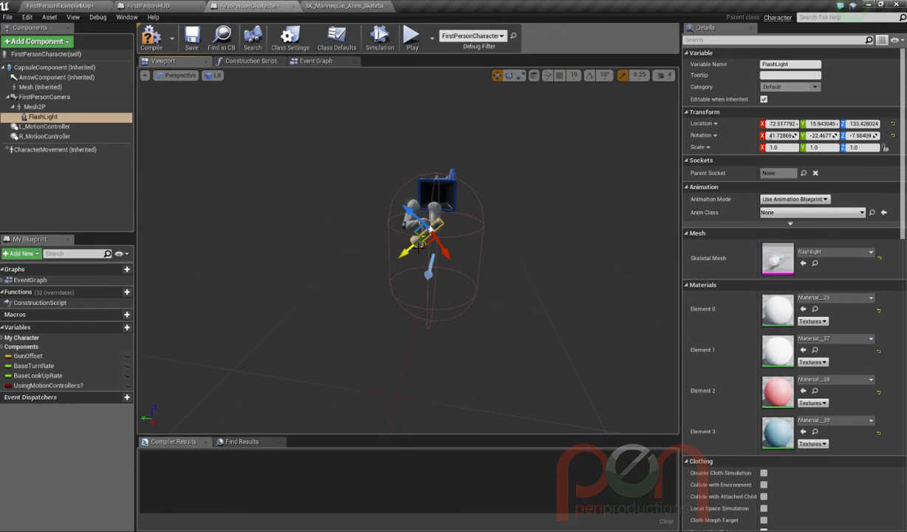
alt+right_drag(437, 250, 521, 231)
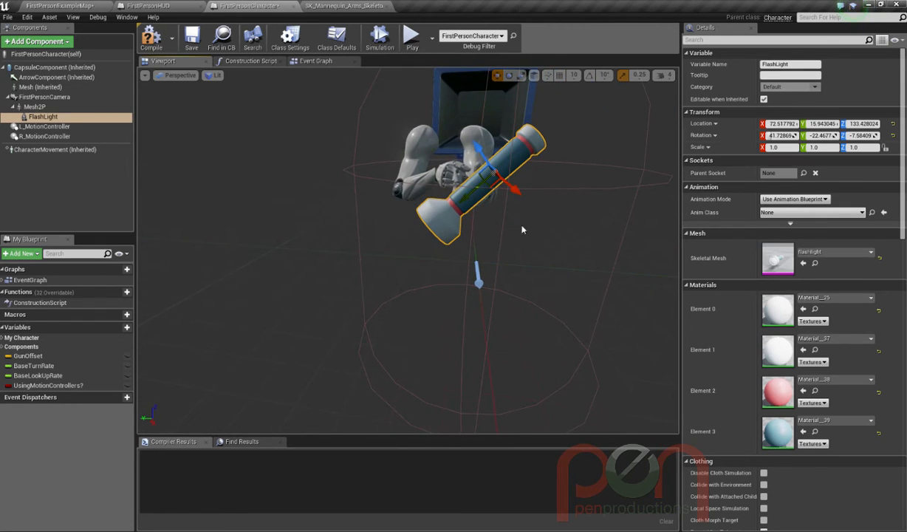
alt+drag(522, 229, 612, 290)
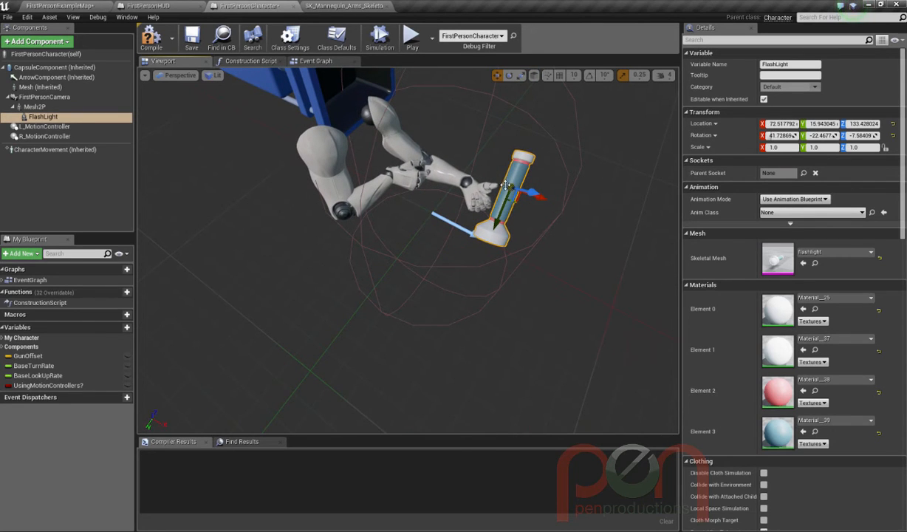
drag(509, 187, 477, 194)
alt+right_drag(513, 253, 514, 253)
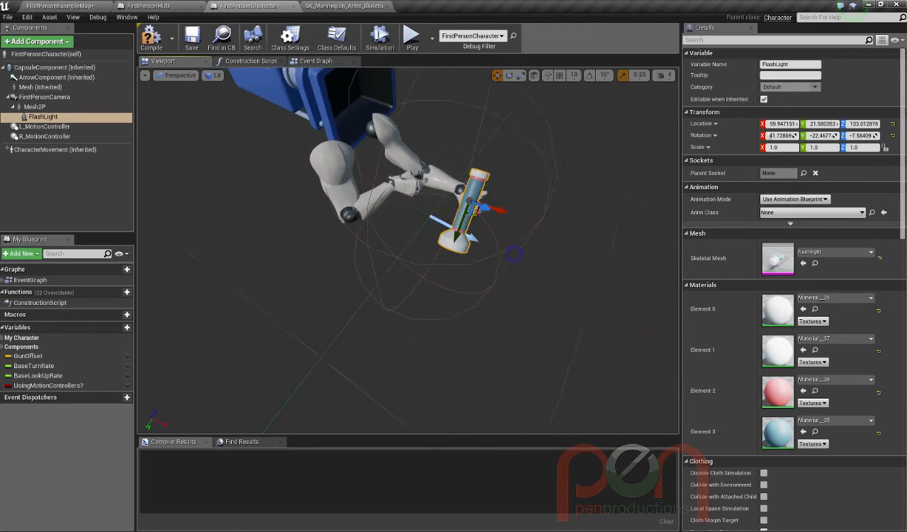
alt+drag(535, 251, 537, 255)
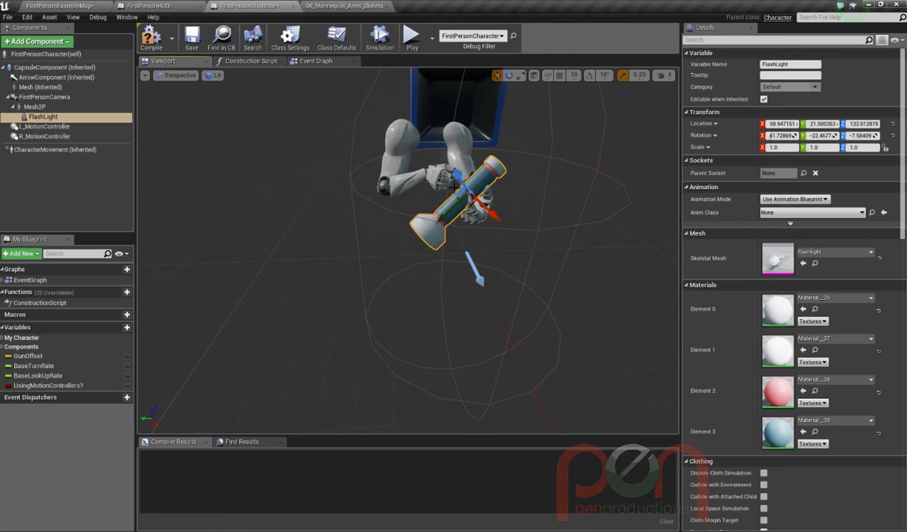
- Try to rotate the flashlight to about X -0.4, Y 1.8, Z -70.7 and shift it to about X 61.2, Y 18.1, Z 129.8
drag(450, 240, 510, 191)
alt+drag(461, 267, 511, 281)
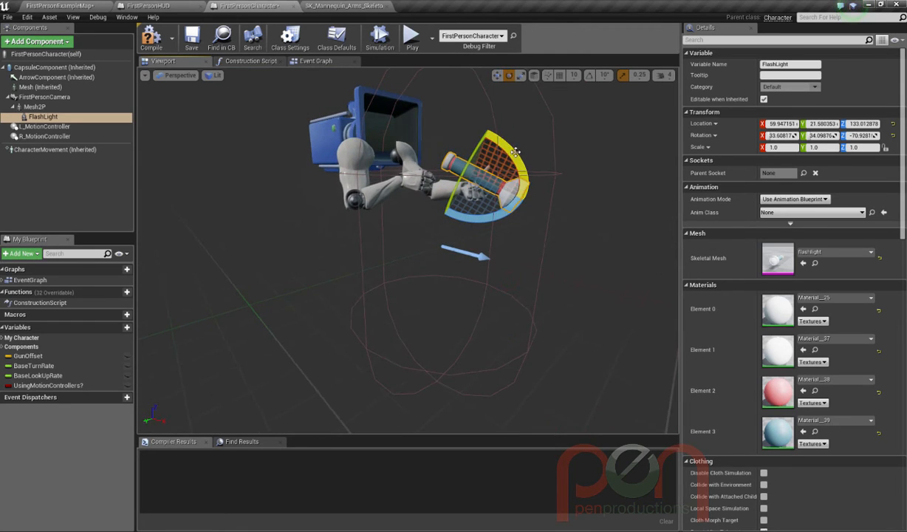
drag(495, 147, 469, 124)
alt+drag(526, 221, 473, 209)
alt+right_drag(473, 209, 474, 234)
alt+drag(473, 234, 431, 238)
key(w)
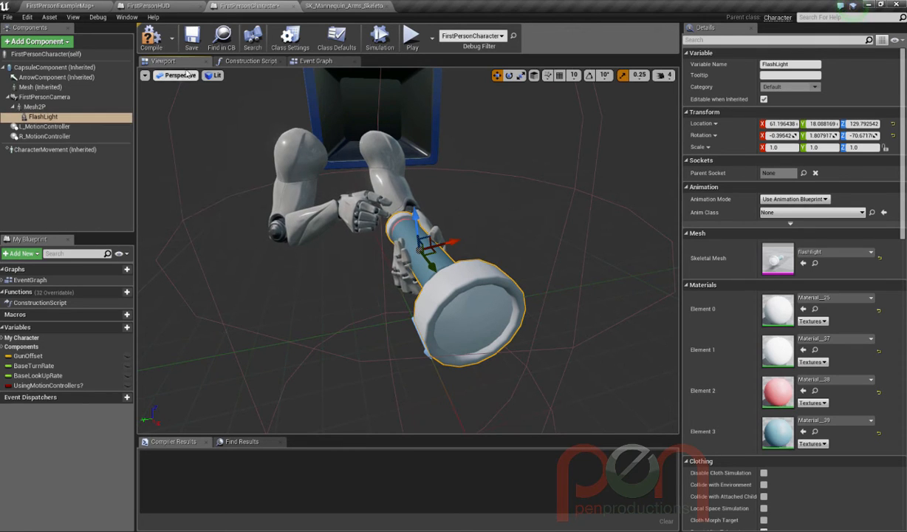
- Replace the Flash Light node in the Construction Script with a fresh component reference wired to AttachToComponent's Target
click(248, 62)
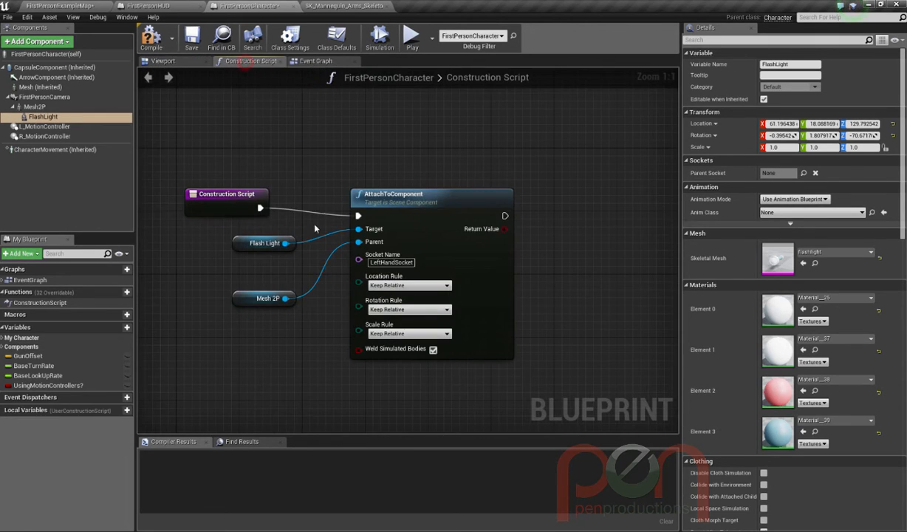
click(243, 242)
key(Delete)
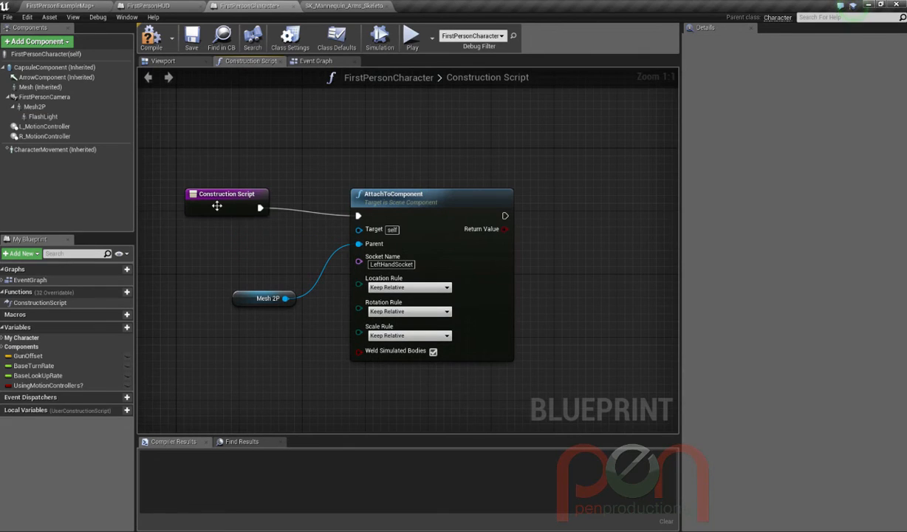
drag(52, 116, 173, 185)
drag(248, 256, 249, 256)
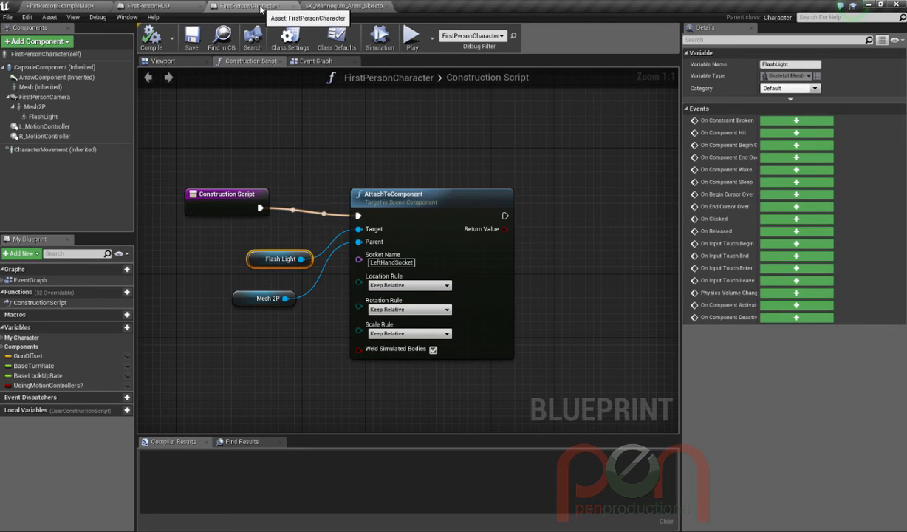
- Reset the flashlight's location and rotation to 0 on all axes so it sits at the hand socket
click(176, 63)
scroll(291, 259, down, 10)
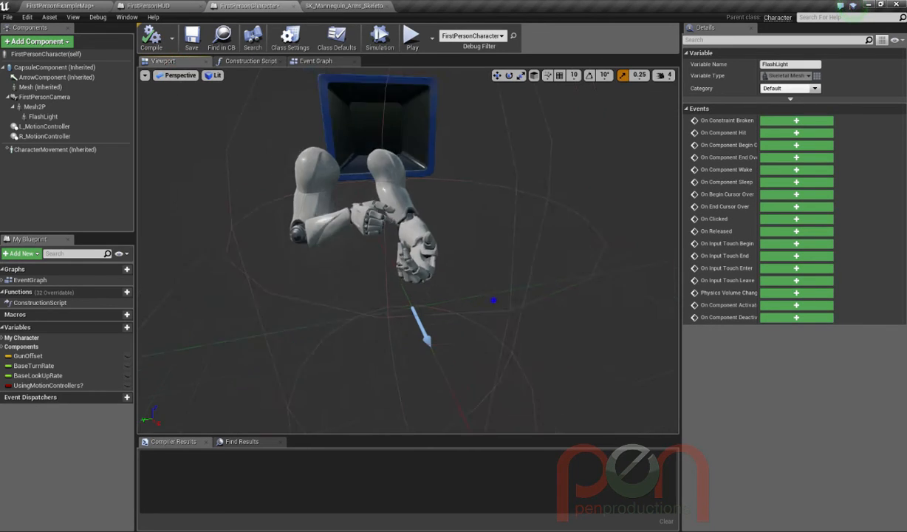
click(295, 254)
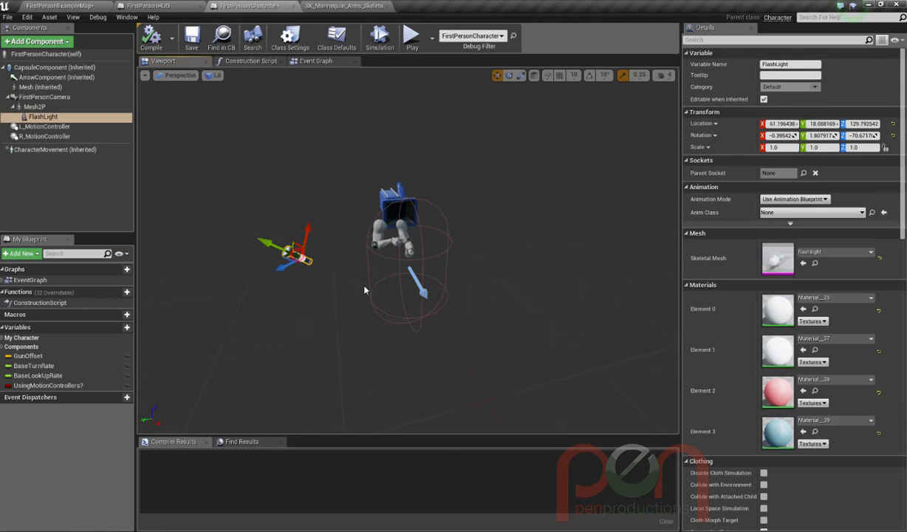
scroll(307, 256, up, 5)
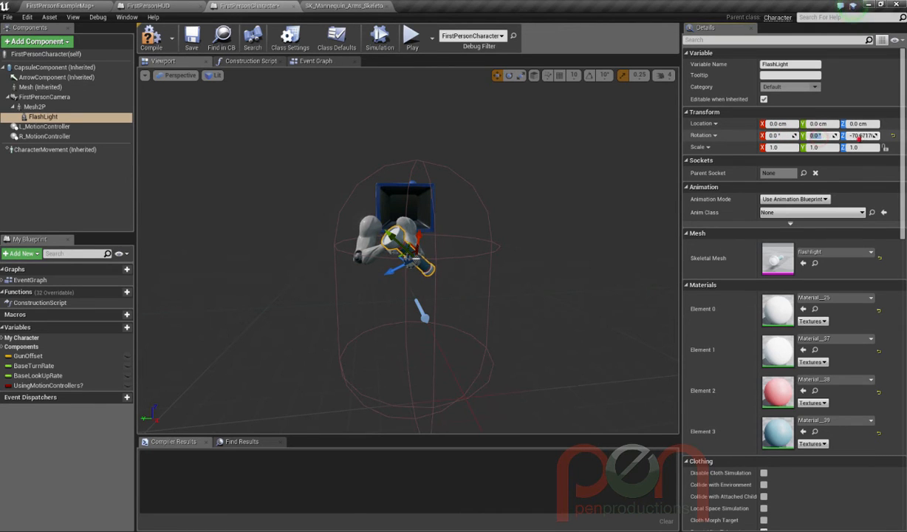
text(0)
key(Return)
scroll(445, 279, up, 4)
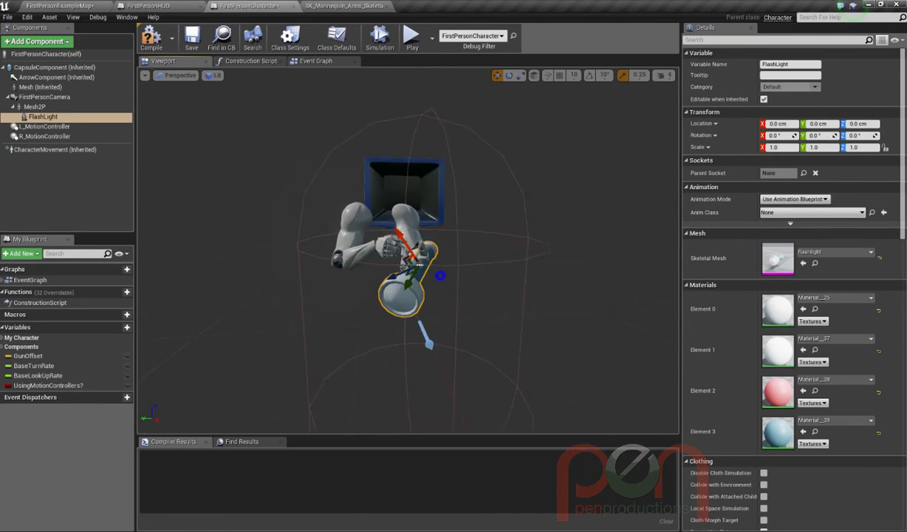
alt+drag(448, 308, 281, 224)
click(415, 242)
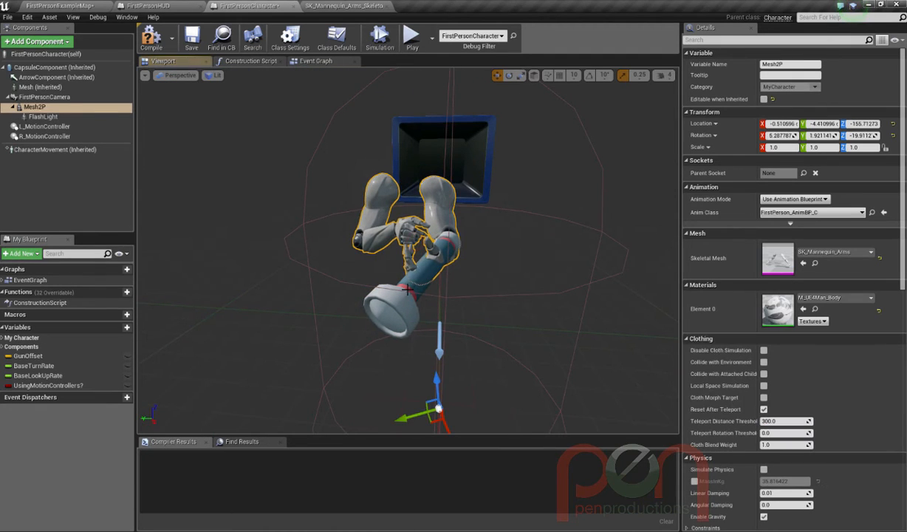
click(423, 260)
drag(412, 239, 405, 232)
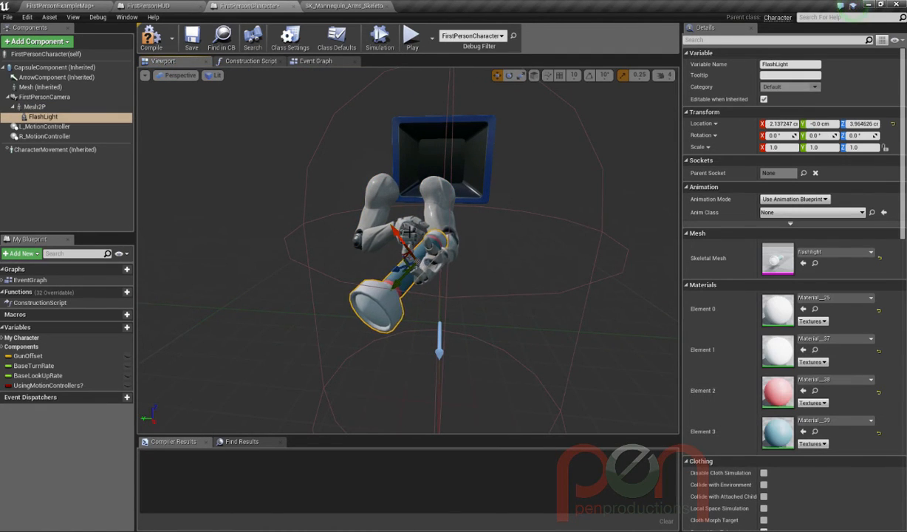
key(ctrl+z)
- Fit the flashlight into the left hand at about X 2.9, Y 1.1, Z -0.4, rotated to about X 39.5, Y -27.6, Z -20.9
alt+drag(450, 293, 459, 296)
click(419, 285)
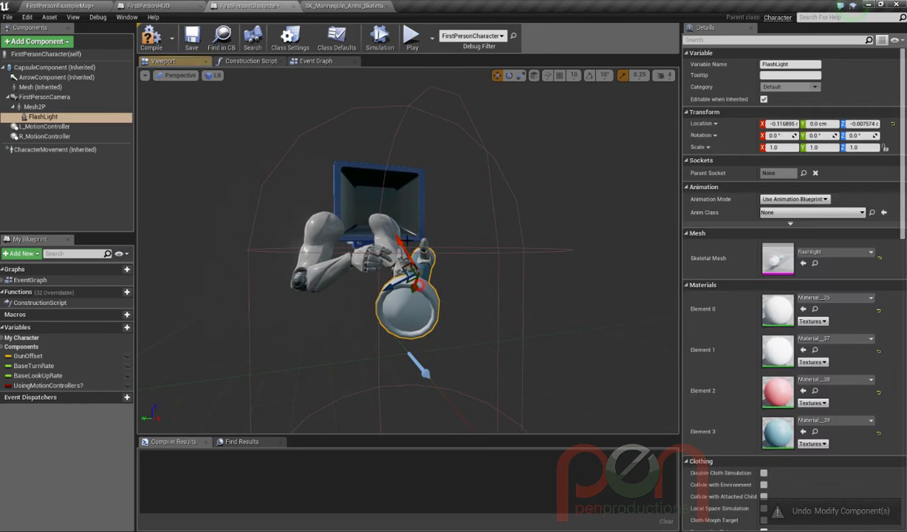
drag(398, 239, 568, 239)
key(e)
key(w)
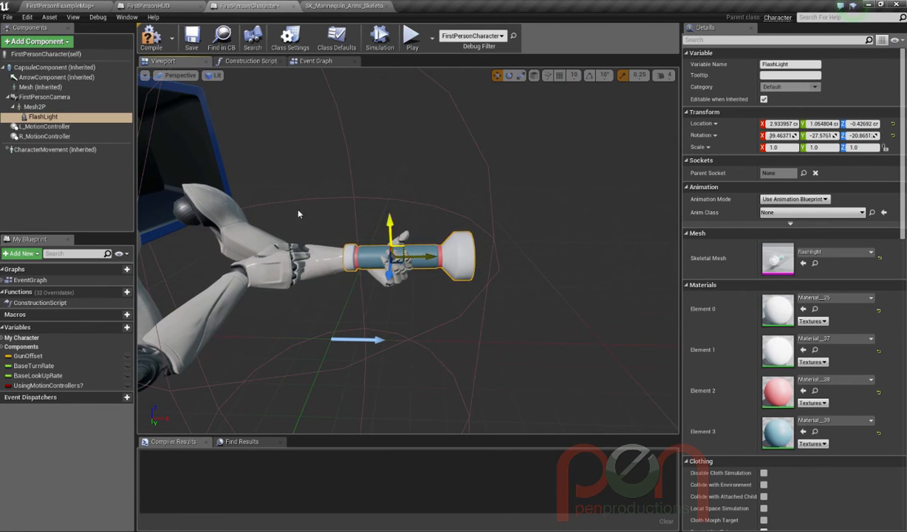
- Add a Spot Light component to the character and parent it to the FlashLight component
click(45, 119)
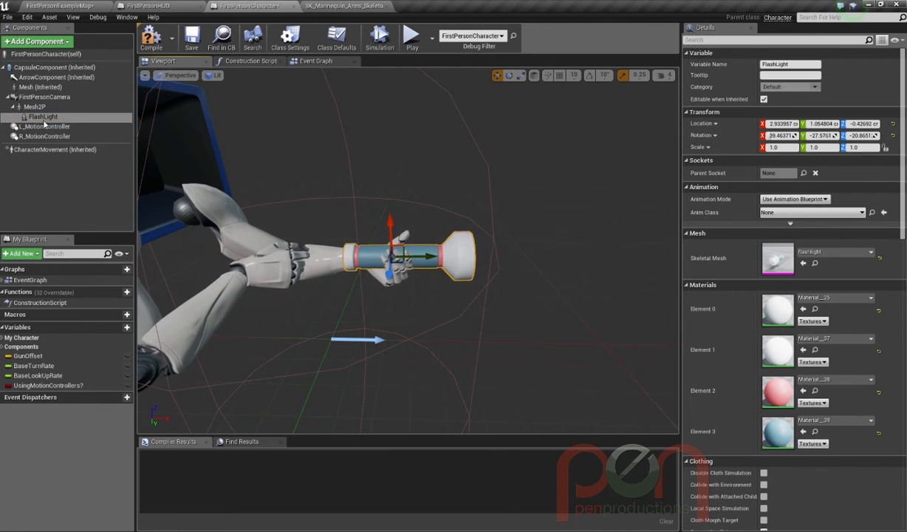
click(71, 43)
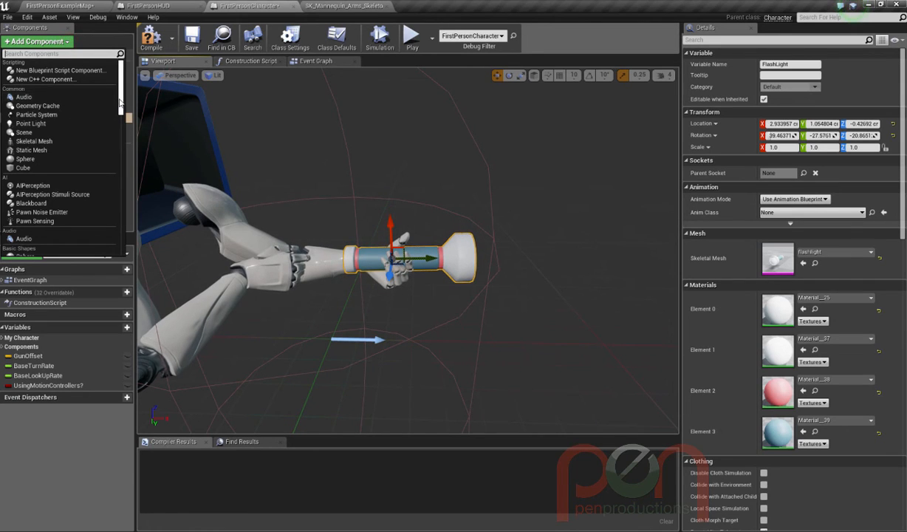
scroll(120, 100, down, 10)
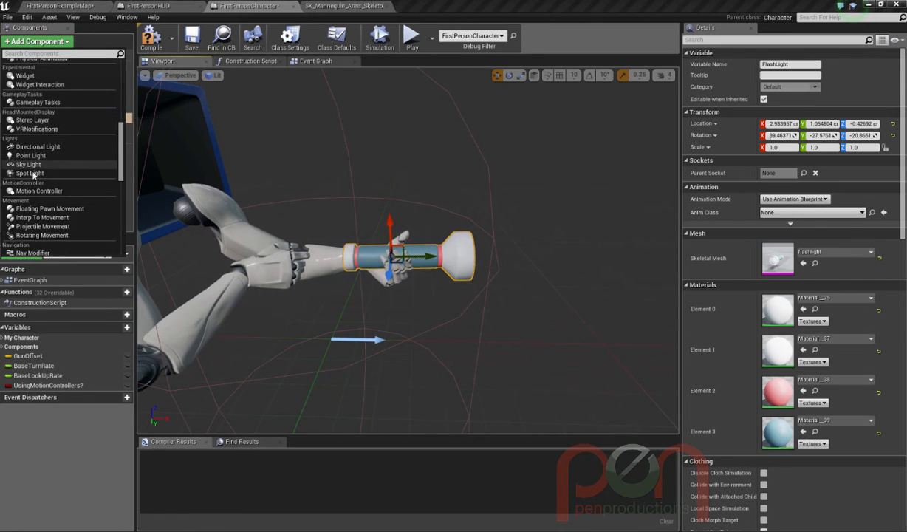
click(30, 173)
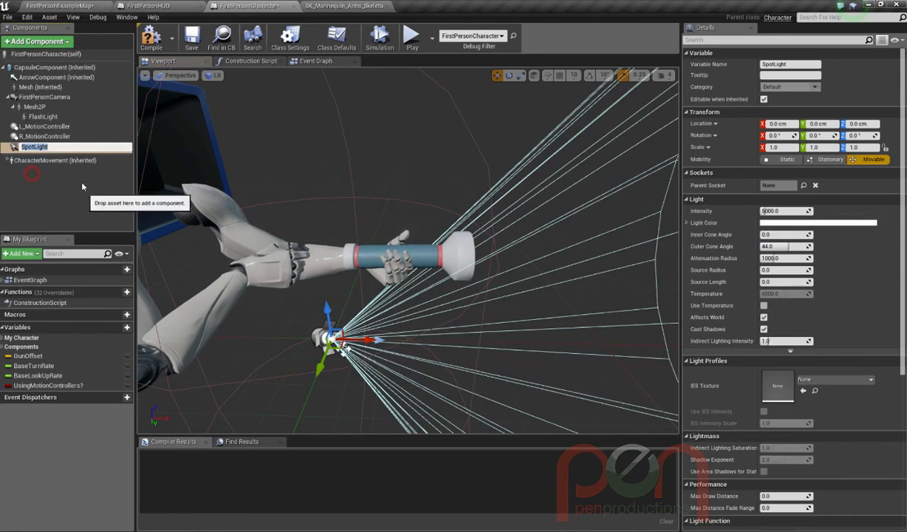
click(42, 126)
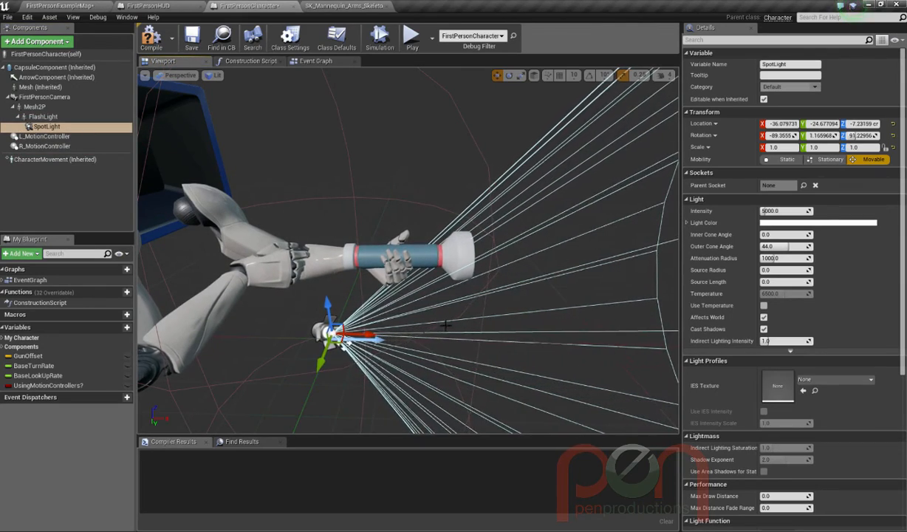
- Reset the SpotLight component's location to 0 on all three axes, leaving its rotation as set
scroll(446, 297, down, 1)
right_drag(446, 296, 449, 260)
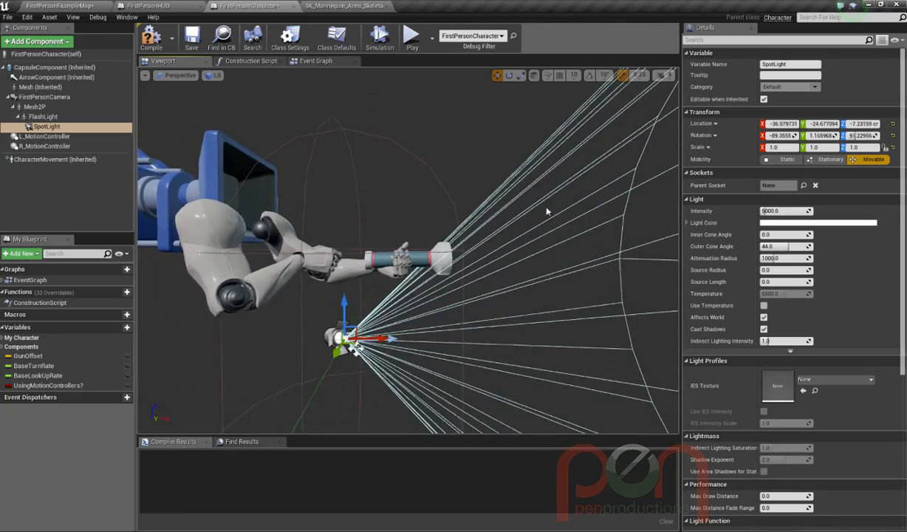
click(780, 124)
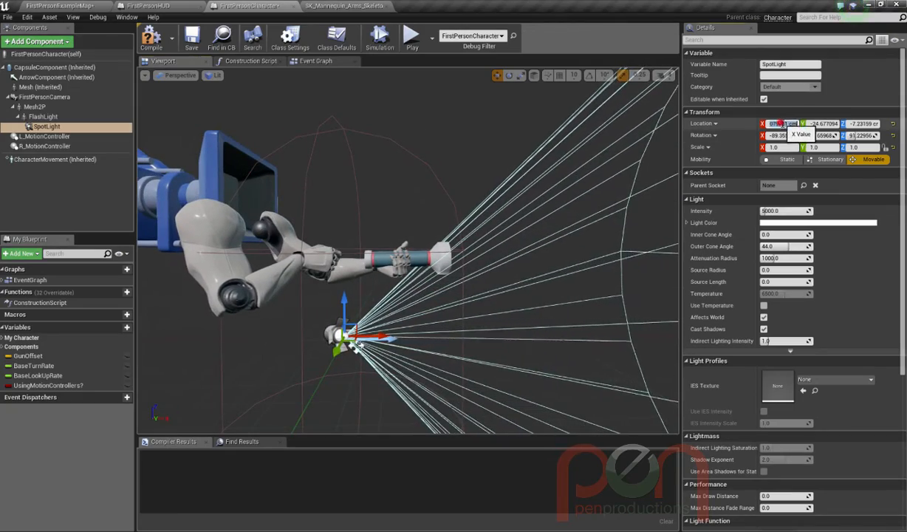
text(0)
click(823, 123)
text(0)
click(859, 124)
text(0)
key(Return)
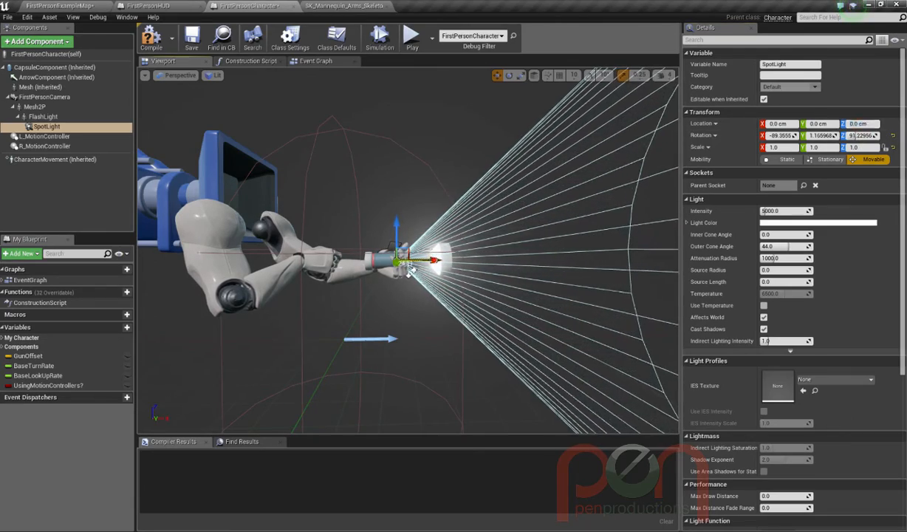
- Move the spot light to the front of the flashlight's lens, at about X 0.09, Y 22.5, Z -0.35
mouse_move(409, 271)
mouse_down()
mouse_move(474, 277)
mouse_move(416, 288)
mouse_up()
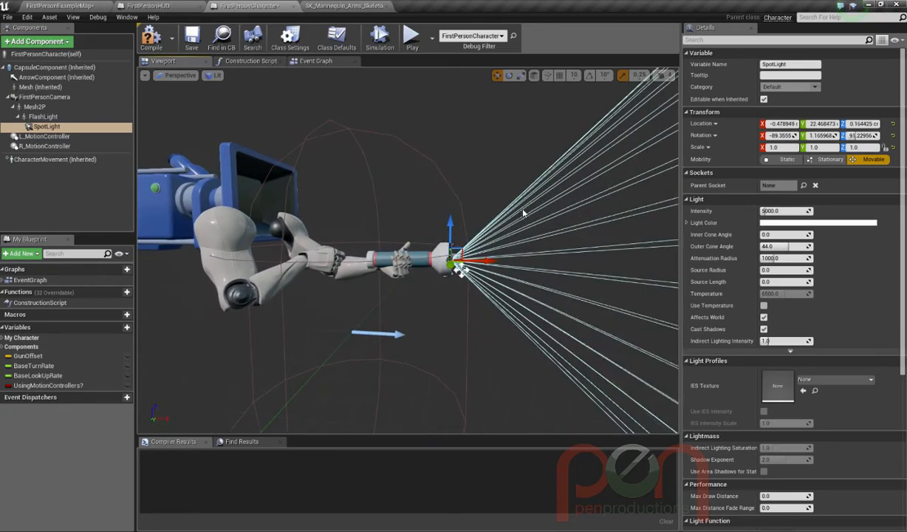
drag(476, 284, 430, 307)
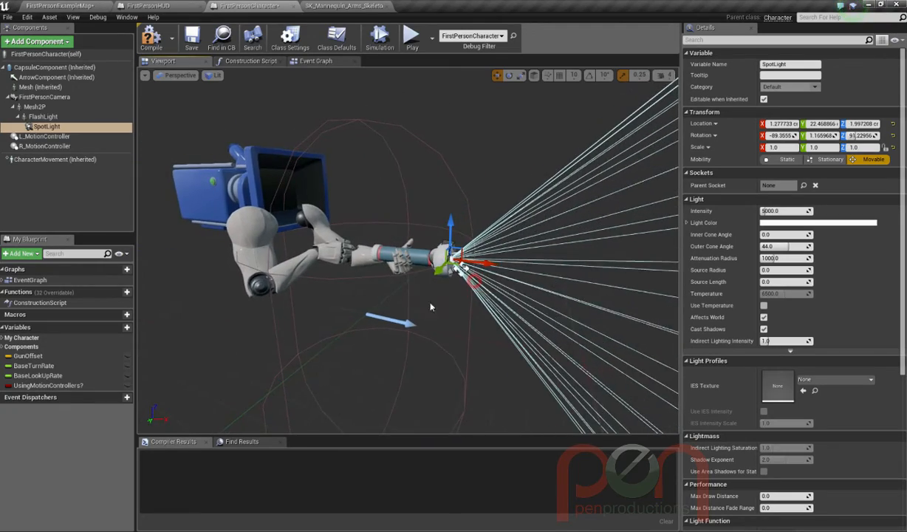
drag(478, 288, 538, 269)
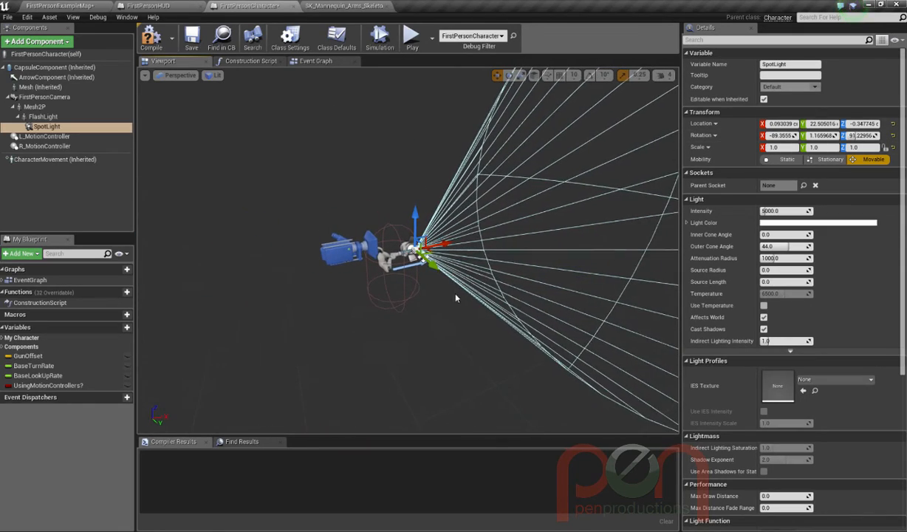
- Test the flashlight's spot light in the game preview, looking around the level, and end the preview
scroll(448, 287, up, 4)
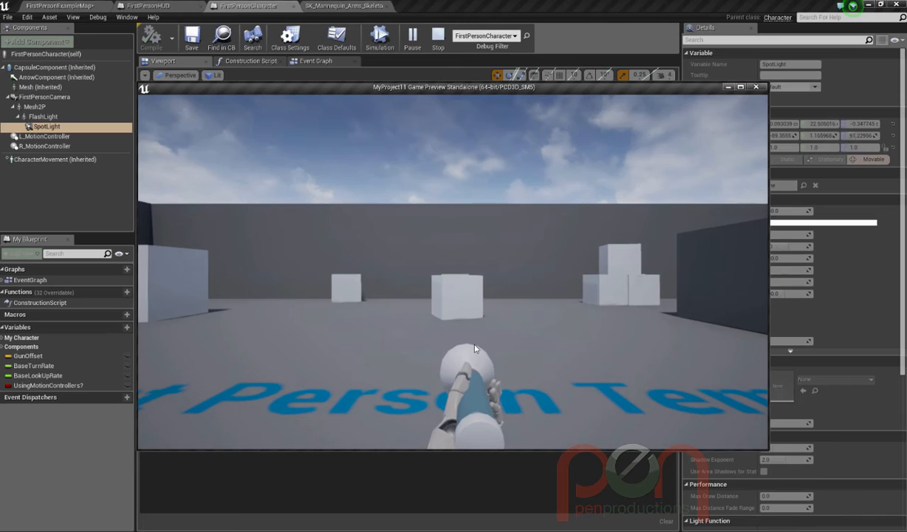
click(475, 348)
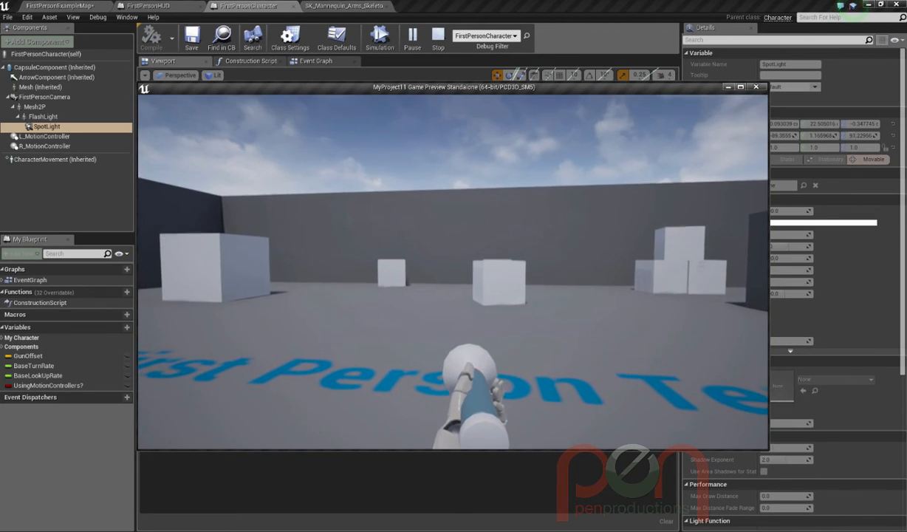
key(Escape)
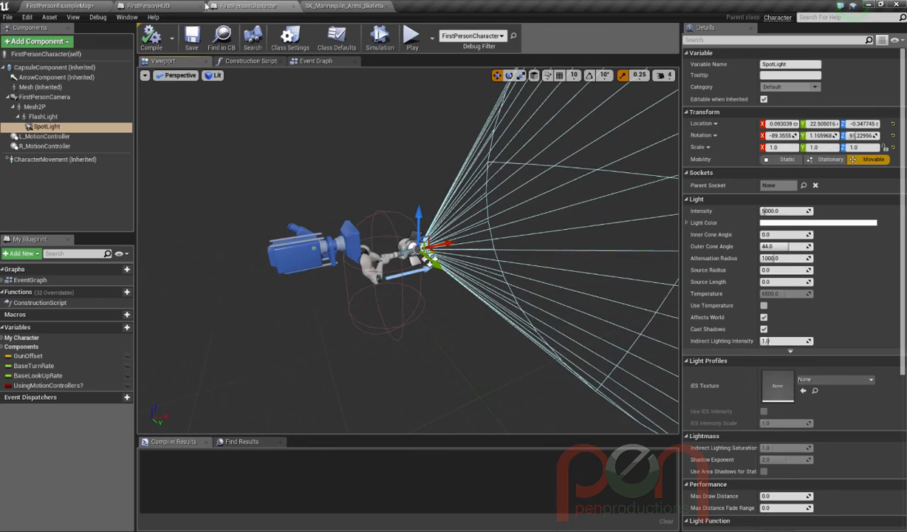
- Delete the directional Light Source from FirstPersonExampleMap to darken the level, accepting the removal despite its reference
click(63, 5)
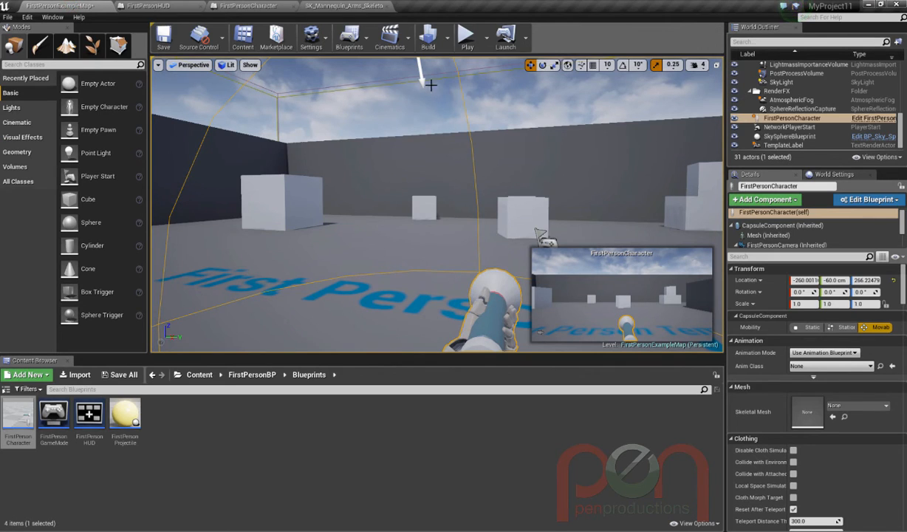
key(s)
right_drag(421, 192, 360, 181)
key(d)
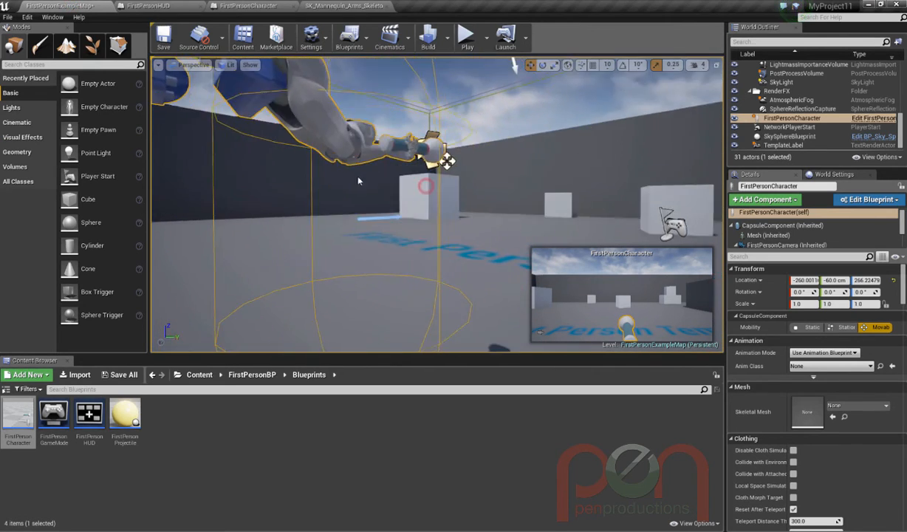
key(e)
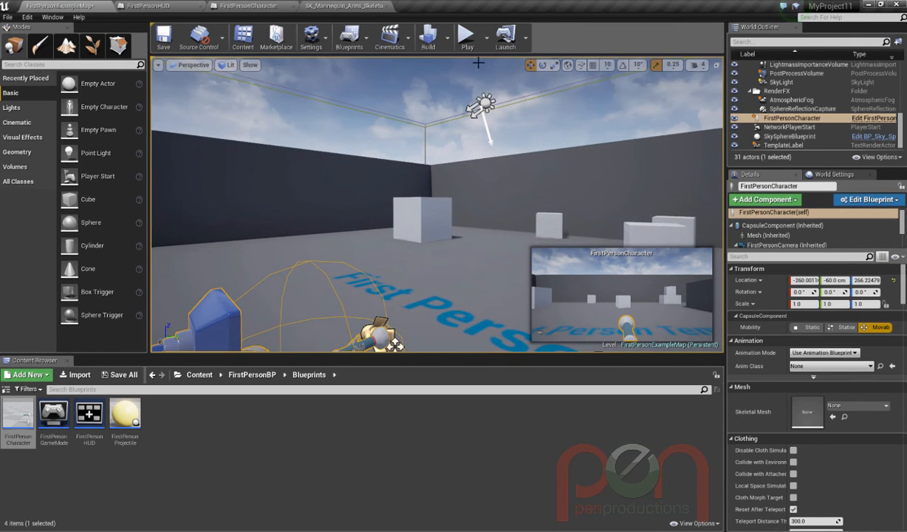
click(473, 108)
key(Delete)
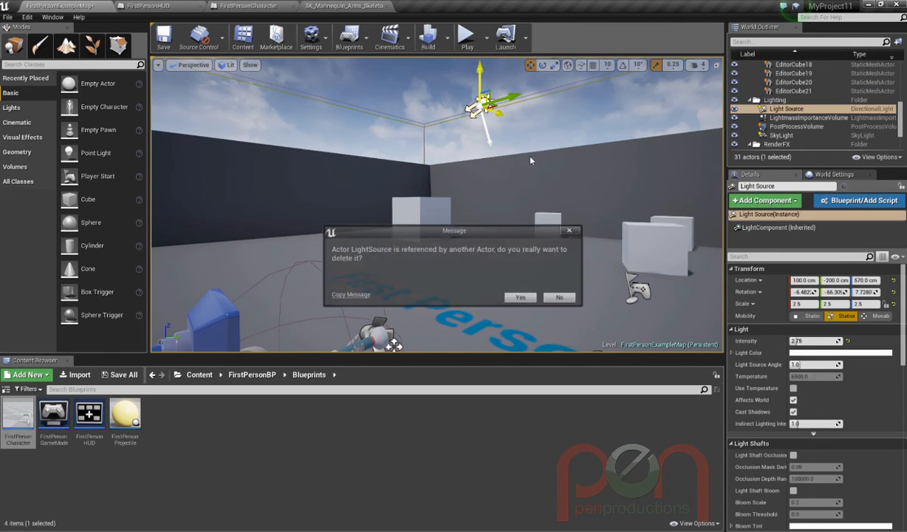
click(522, 298)
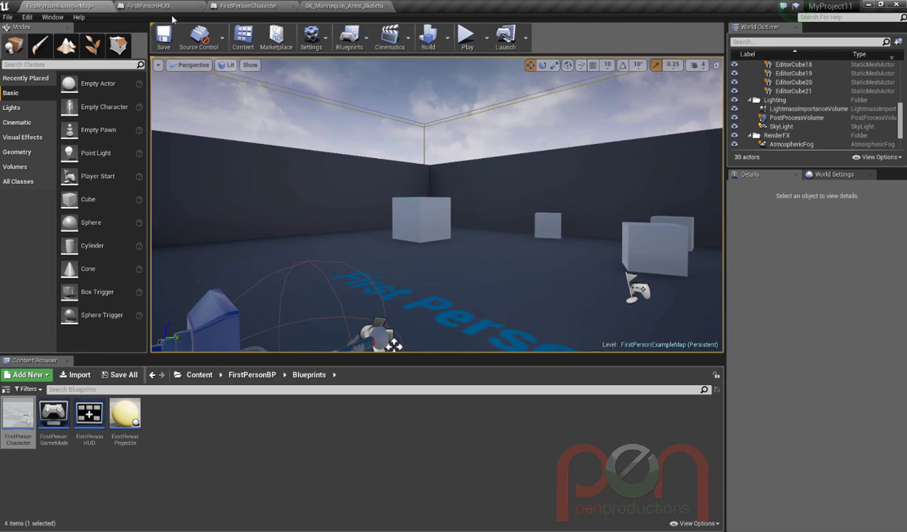
- In the FirstPersonCharacter blueprint, raise the spot light's intensity to about 31598 and its attenuation radius to 16384
click(270, 7)
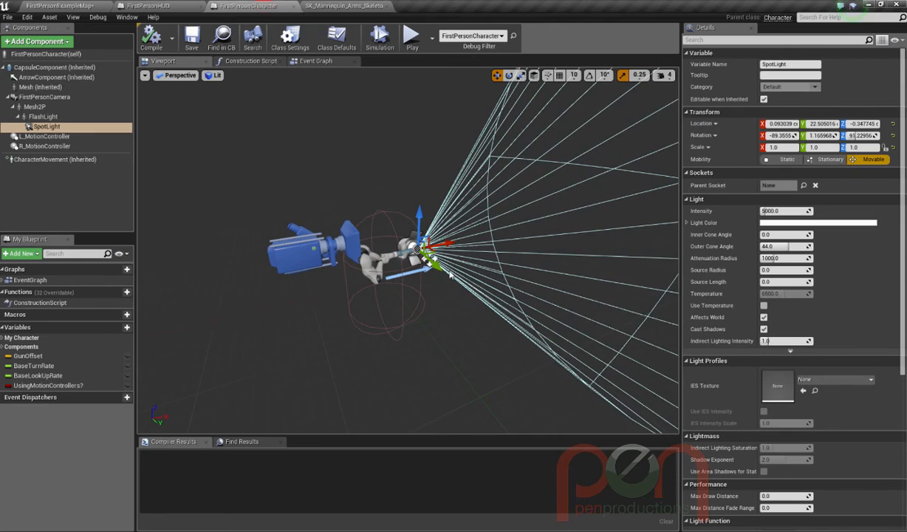
drag(770, 210, 788, 211)
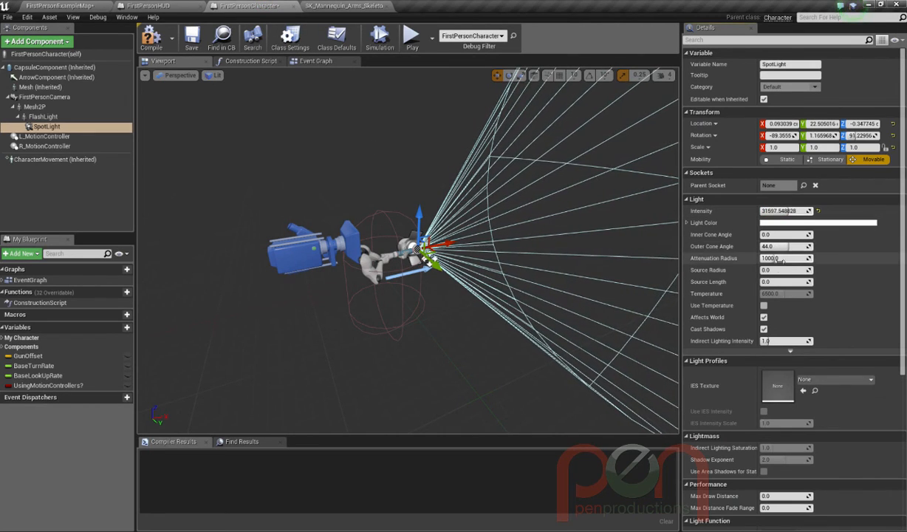
drag(778, 259, 769, 259)
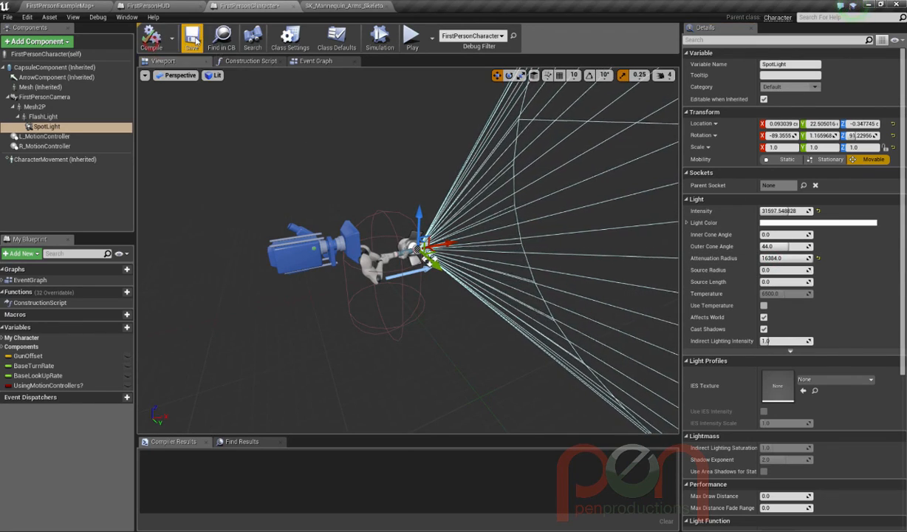
- Run the game preview and walk around the cubes and walls to check the flashlight beam in the darkened level
click(414, 36)
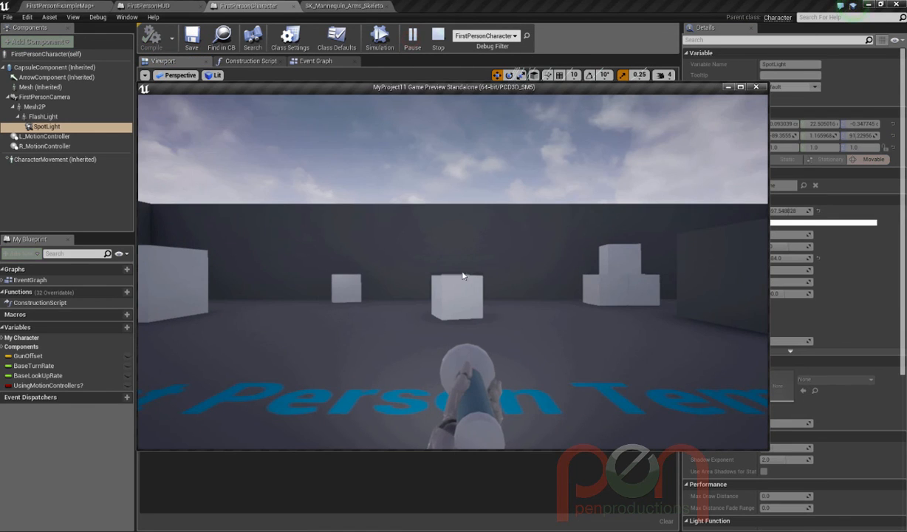
click(506, 316)
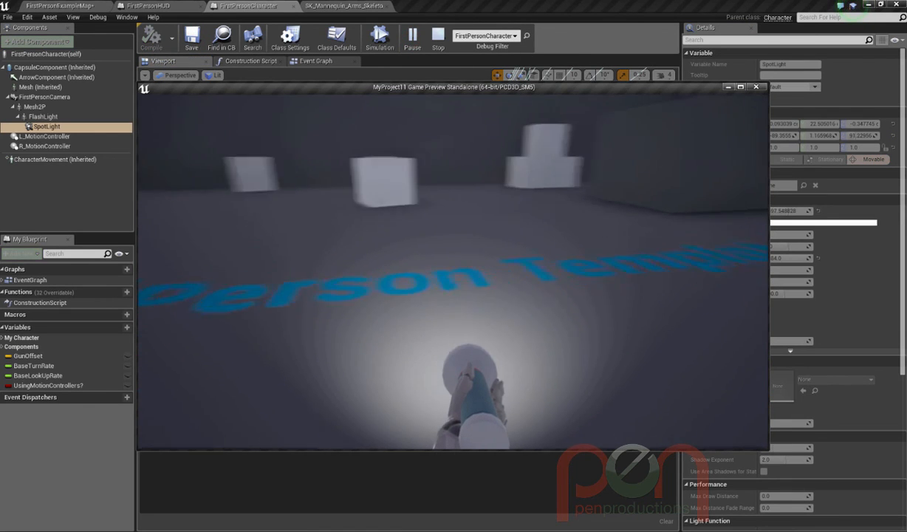
key(w)
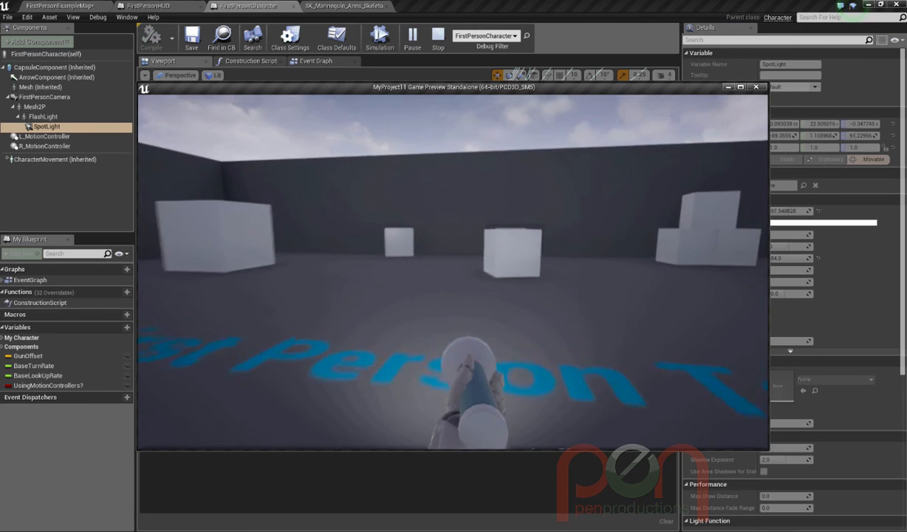
key(w)
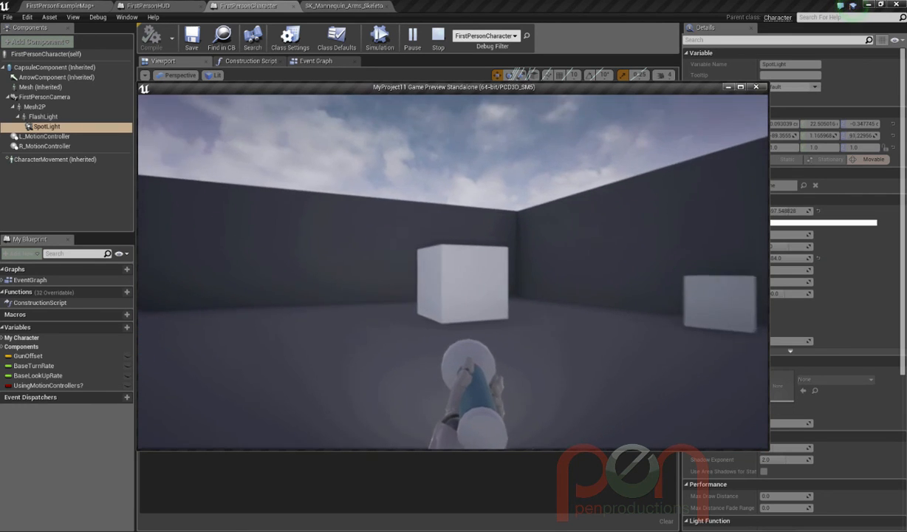
key(w)
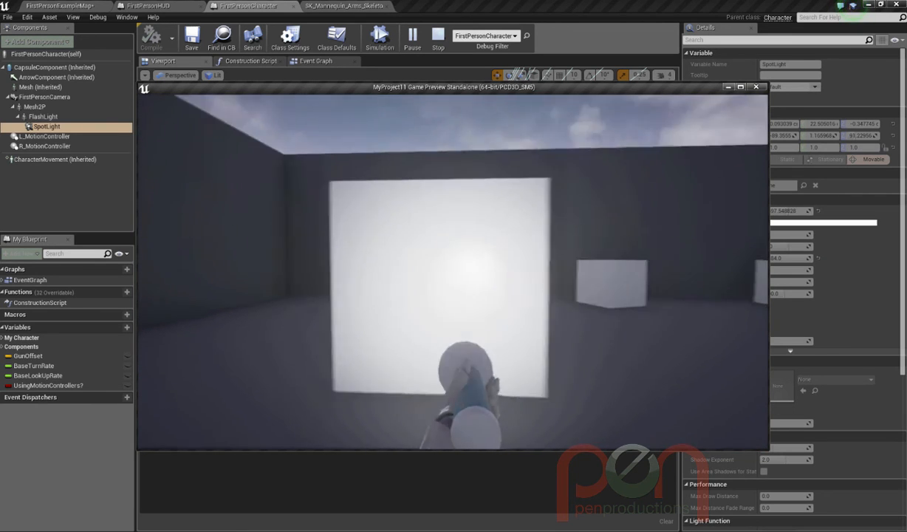
key(w)
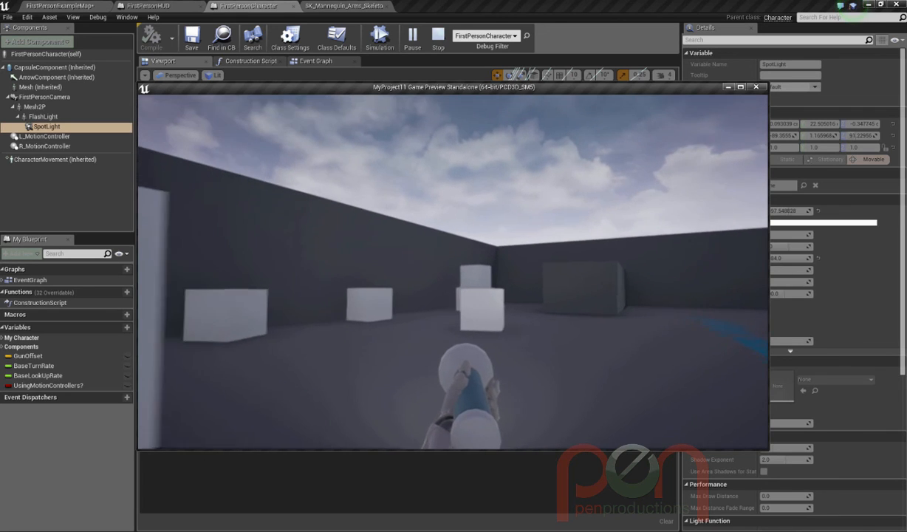
key(d)
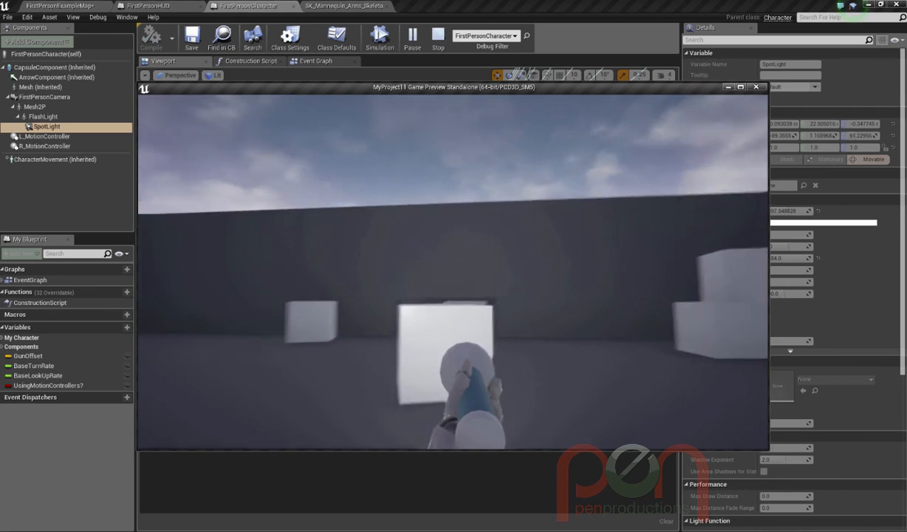
key(w)
key(a)
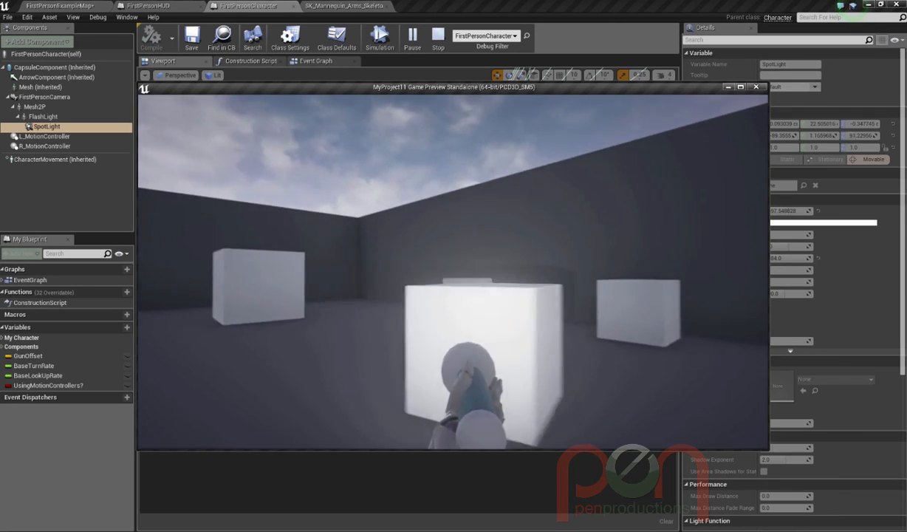